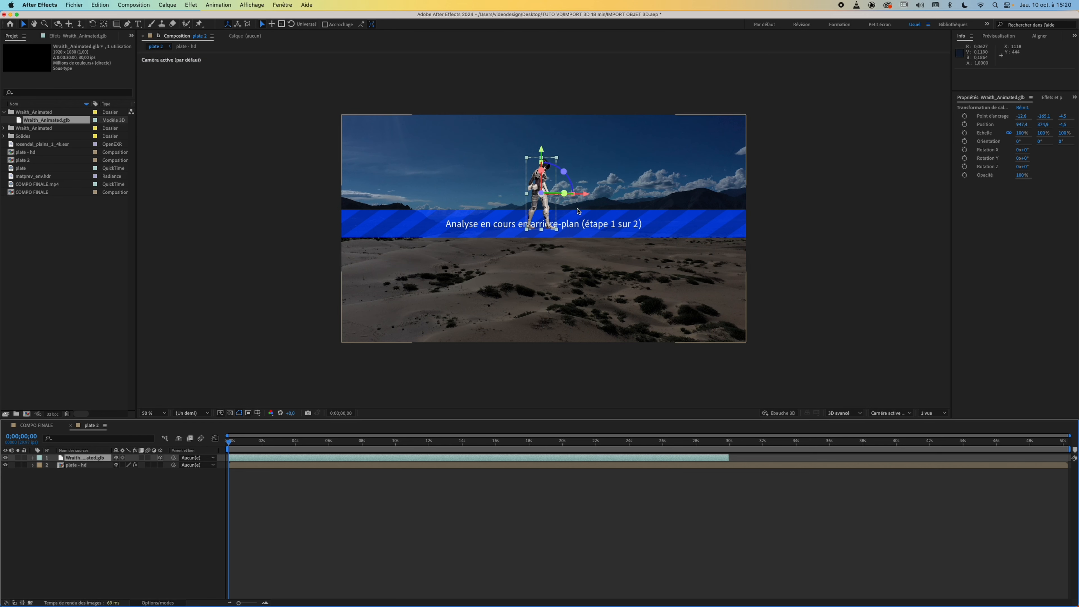
# Rotate the Wraith_Animated.glb model about its vertical axis to face the camera, giving an orientation of 180°, 42°, 180°
pyautogui.press('r')
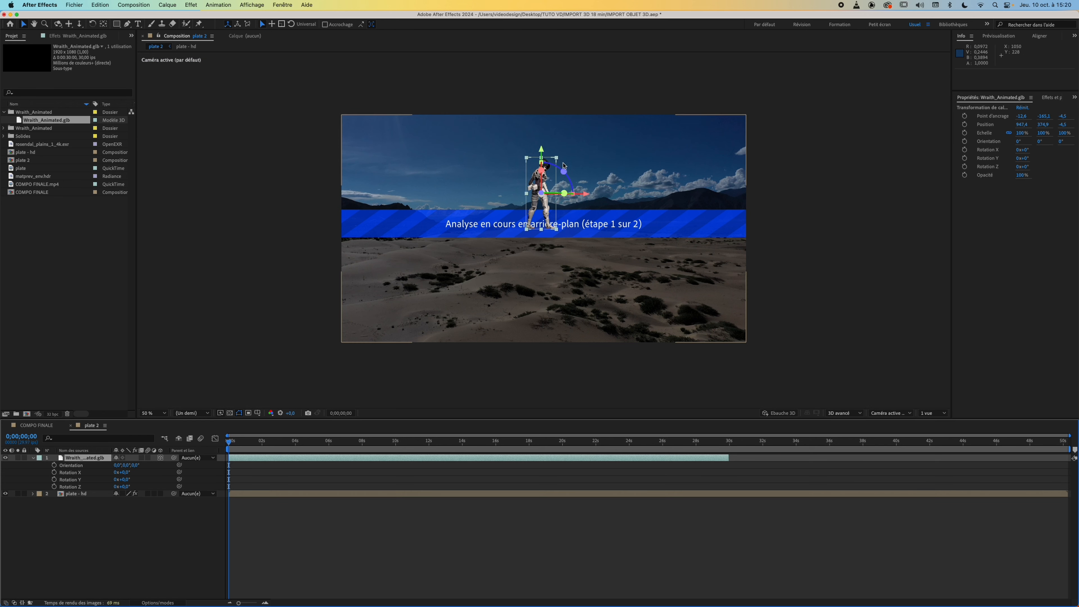
pyautogui.moveTo(569, 195); pyautogui.dragTo(510, 194)
# Check the 3D camera tracking analysis on the plate - hd layer, and hide that layer
pyautogui.click(80, 494)
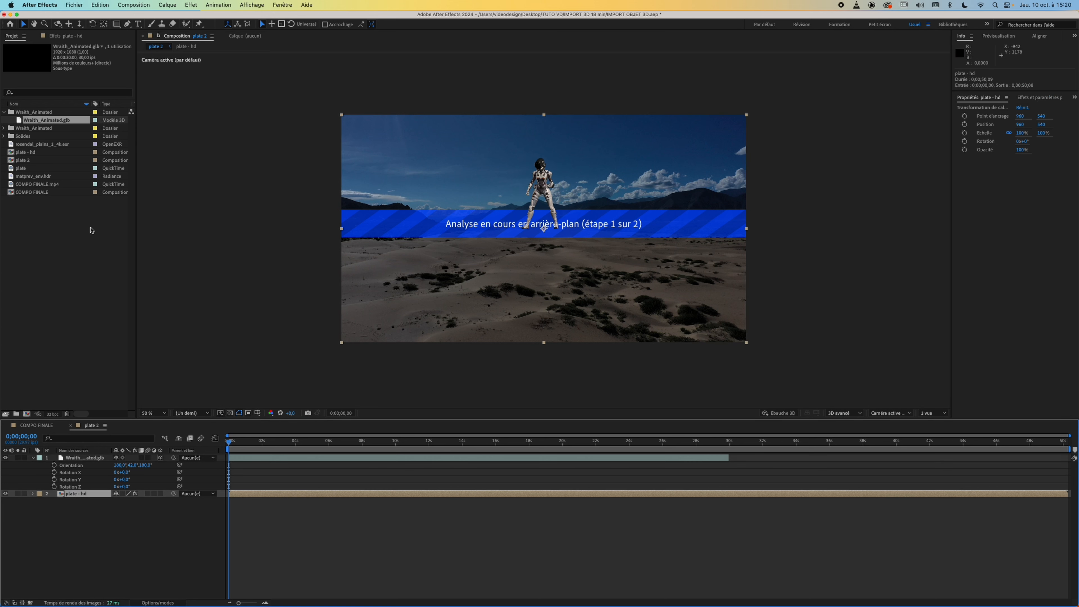
pyautogui.click(59, 36)
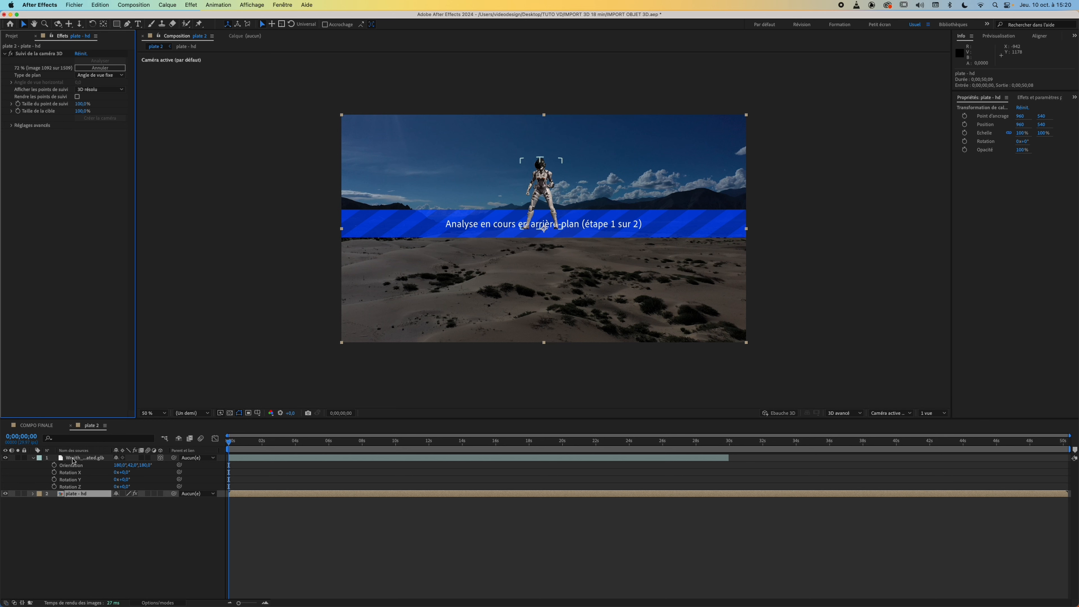
pyautogui.click(6, 493)
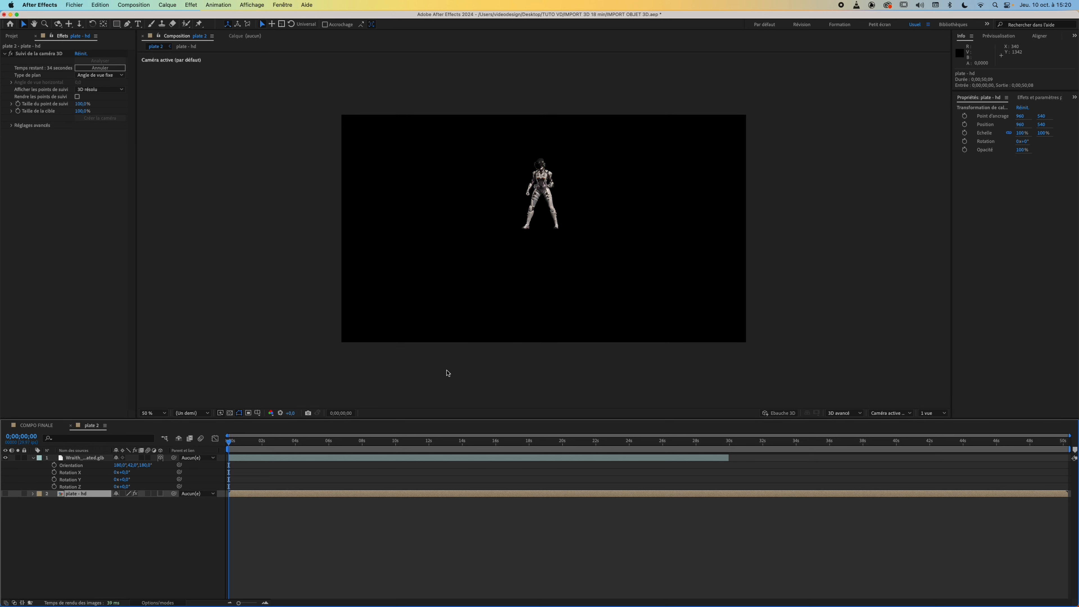
# Preview the Wraith_Animated.glb layer from the start of the timeline to check whether the model moves
pyautogui.moveTo(390, 449); pyautogui.dragTo(232, 444)
pyautogui.click(85, 457)
pyautogui.press('space')
pyautogui.press('space')
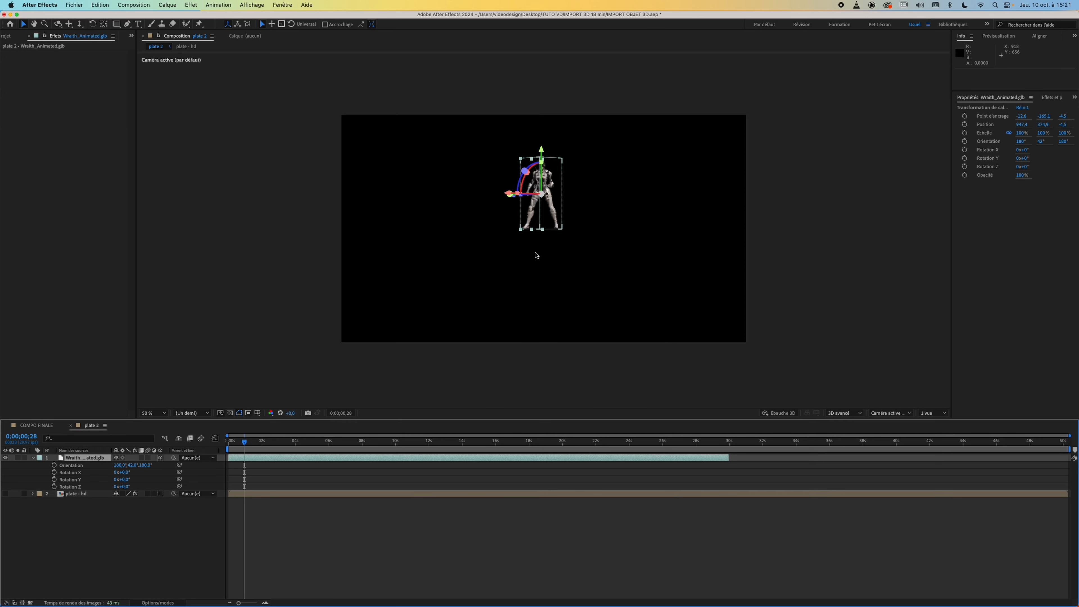
# Move the Wraith model's anchor point down to ground level between its feet
pyautogui.press('.')
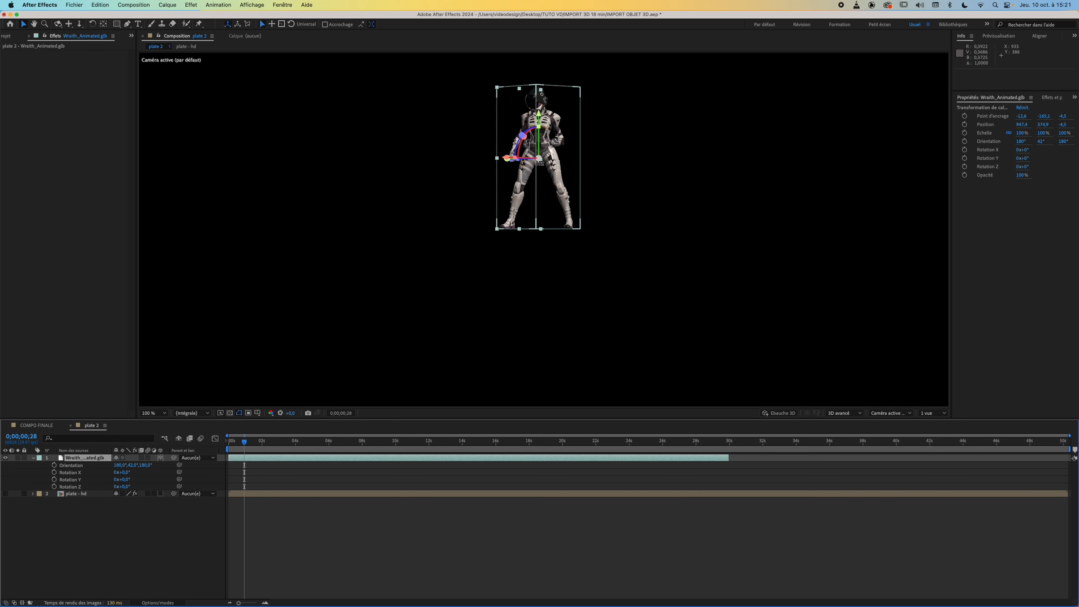
pyautogui.scroll(2, 529, 218)
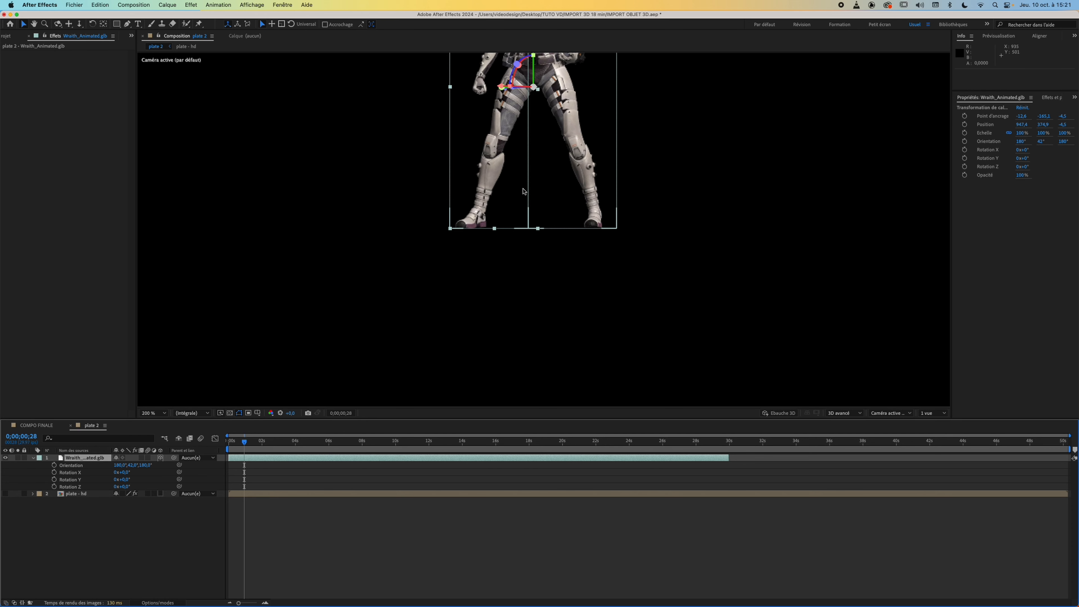
pyautogui.scroll(5, 524, 192)
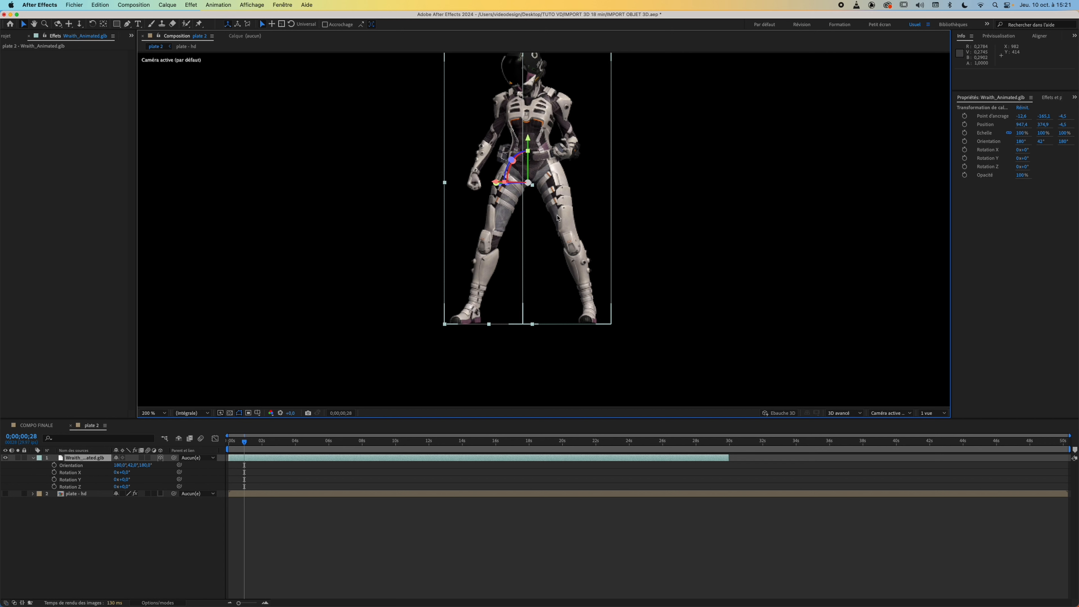
pyautogui.moveTo(527, 161); pyautogui.dragTo(523, 301)
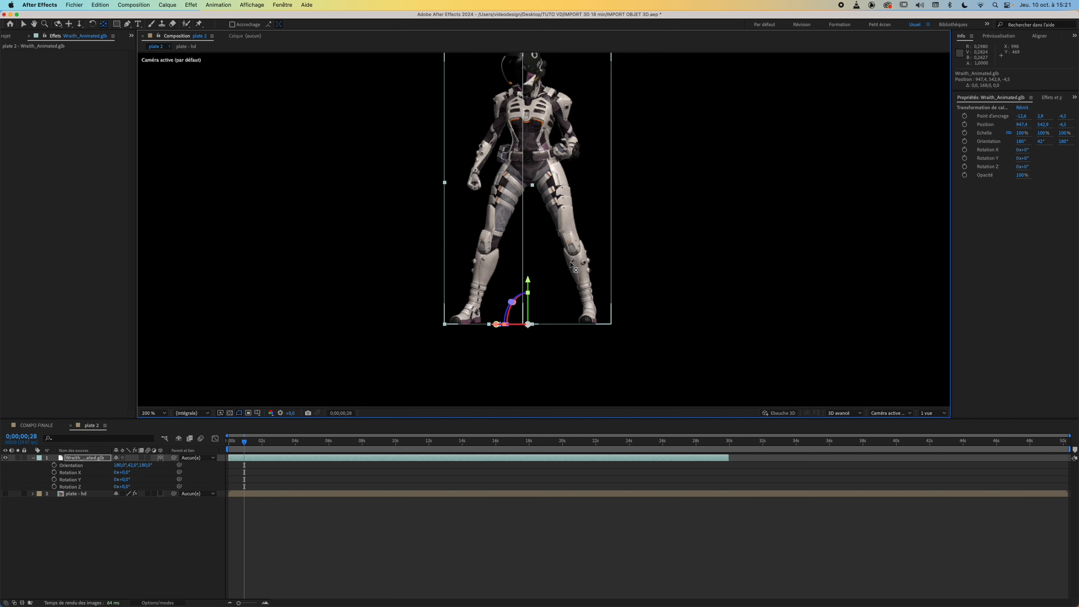
# Scale the Wraith model uniformly to 153% and play back the composition
pyautogui.press(',')
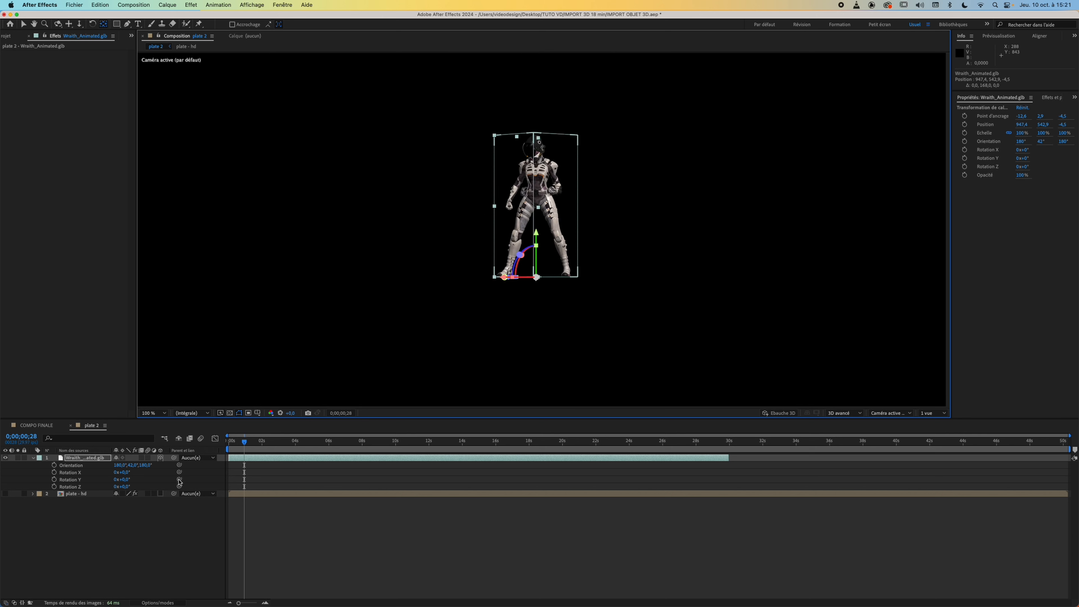
pyautogui.press('s')
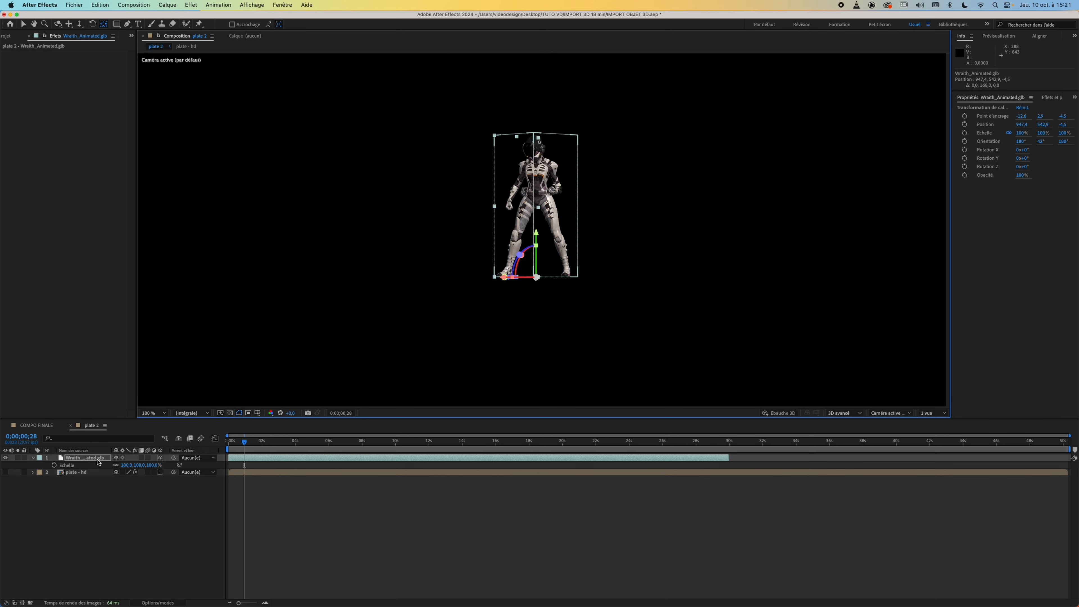
pyautogui.moveTo(142, 466); pyautogui.dragTo(165, 465)
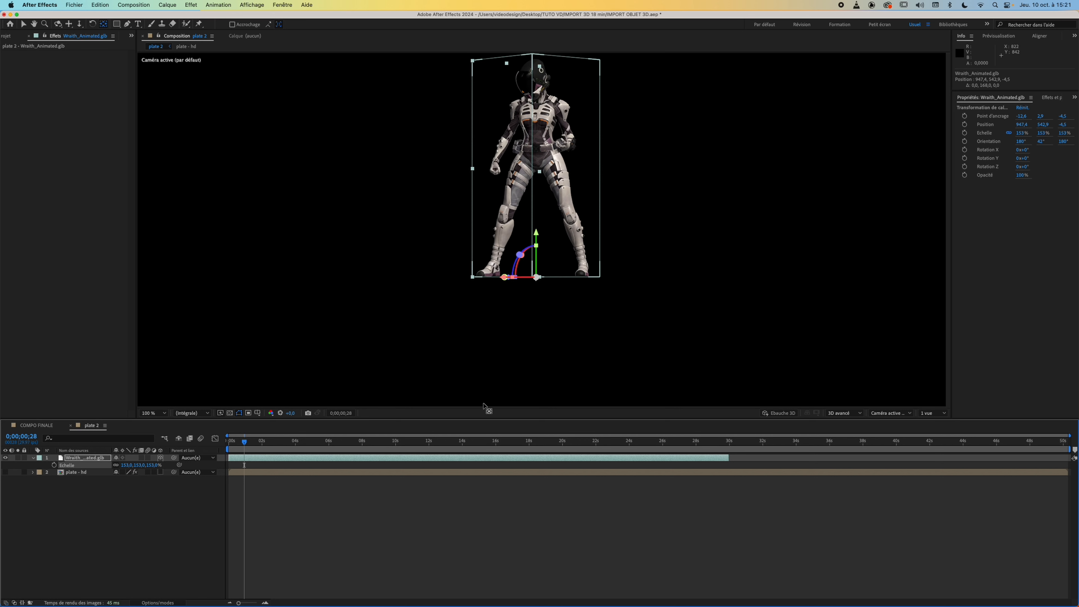
pyautogui.press('space')
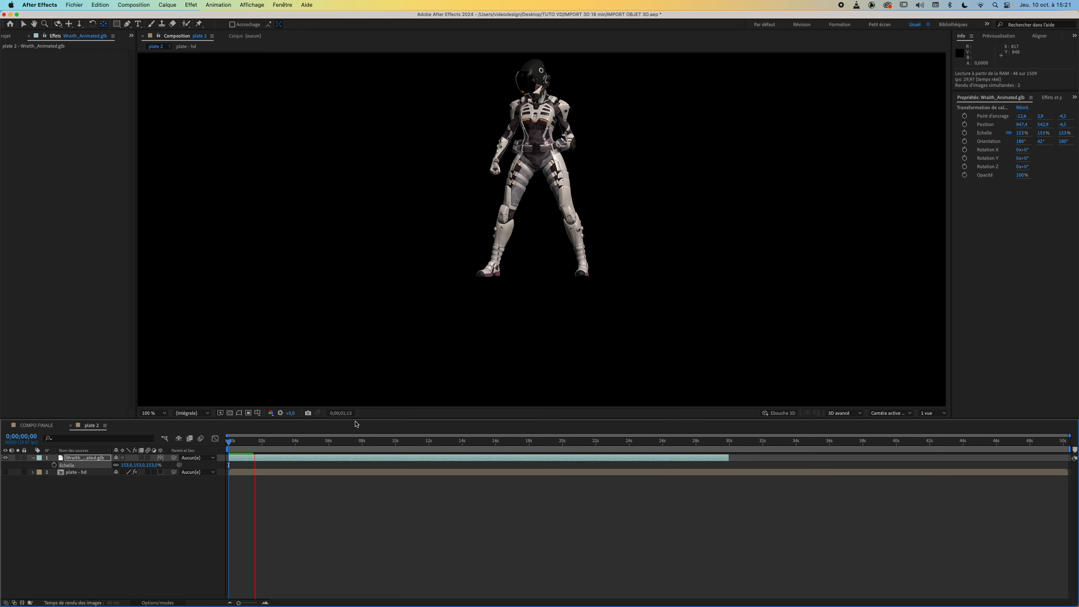
pyautogui.press('space')
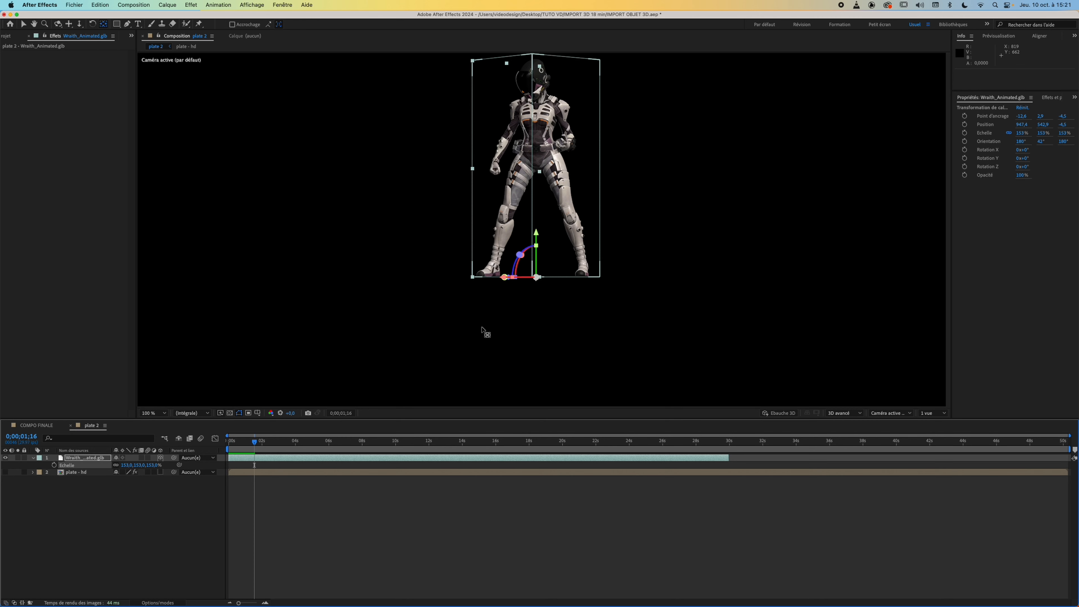
# Set the Wraith layer's animation option to All Animations
pyautogui.click(81, 457)
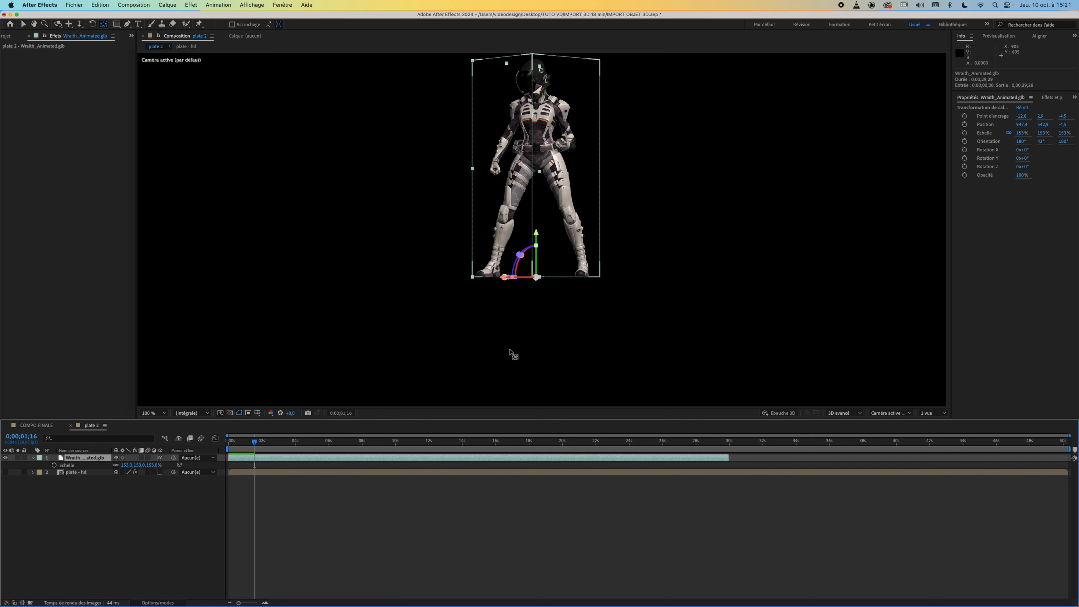
pyautogui.click(33, 457)
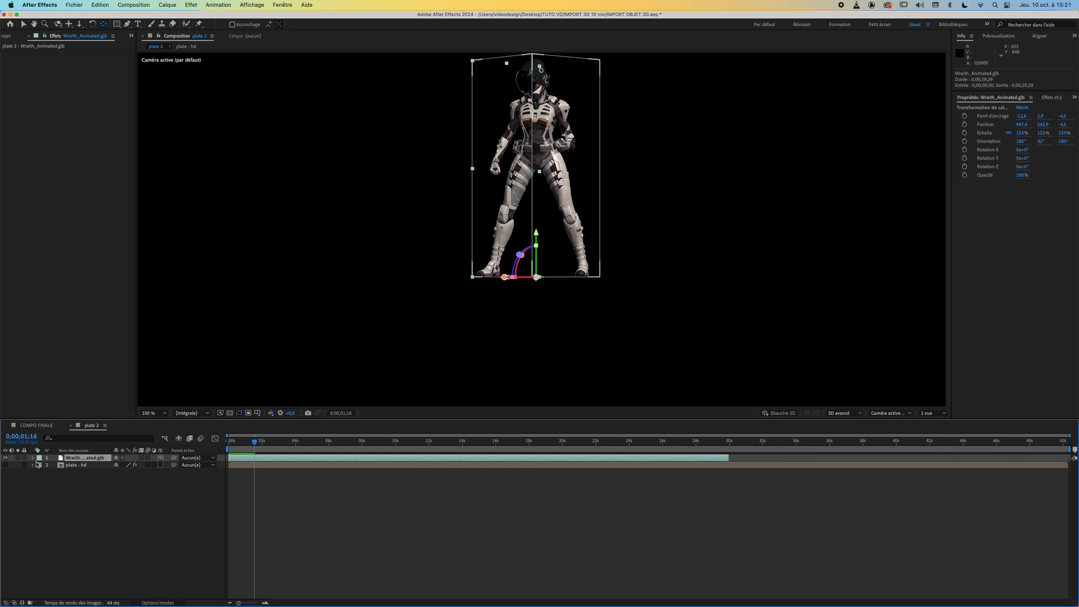
pyautogui.click(36, 459)
pyautogui.click(29, 462)
pyautogui.click(34, 458)
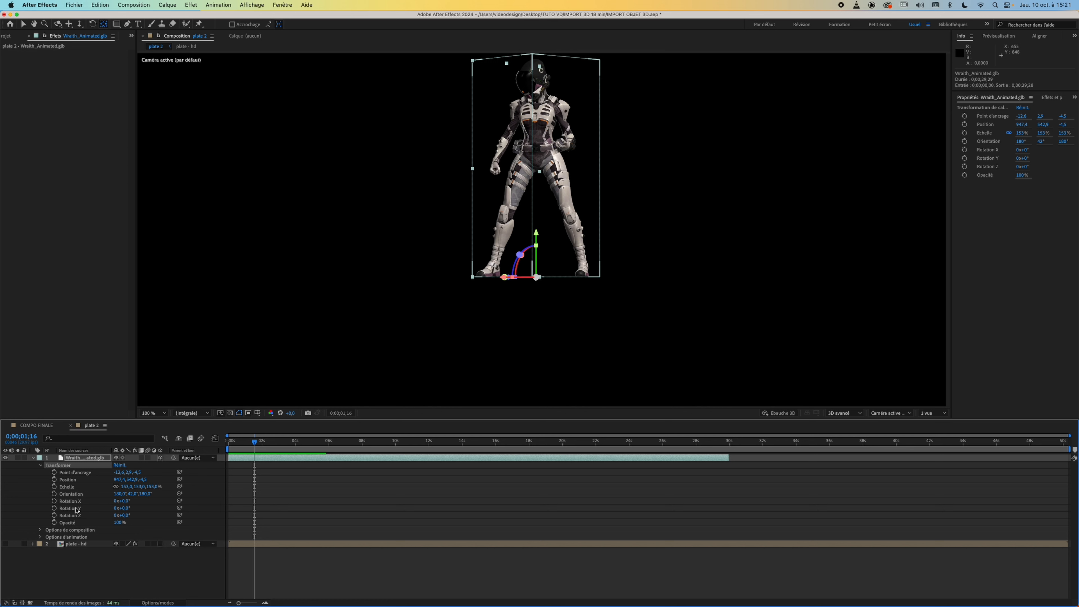
pyautogui.click(70, 538)
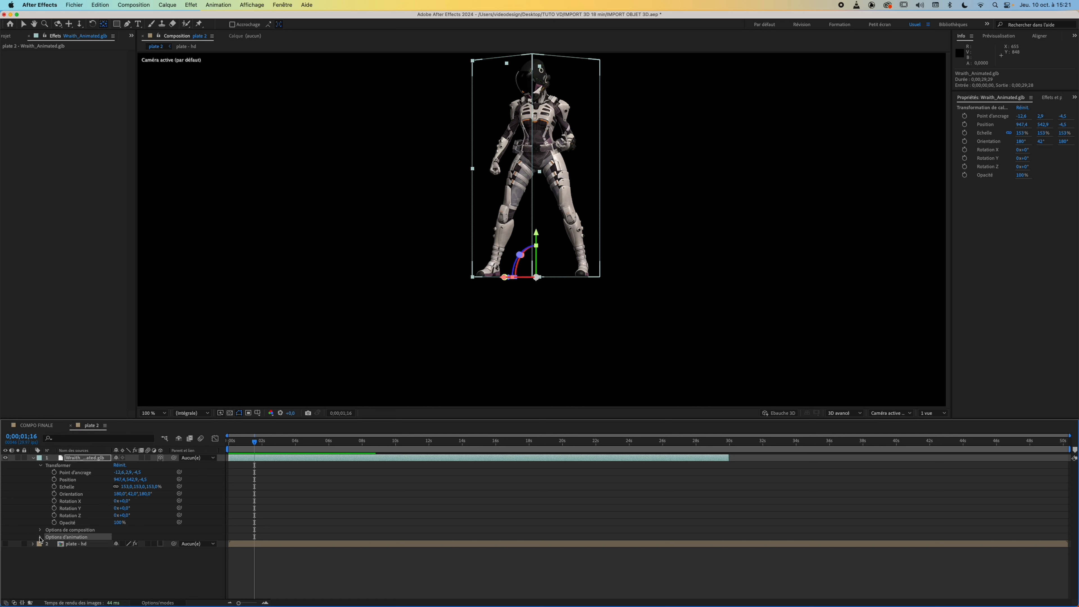
pyautogui.click(40, 537)
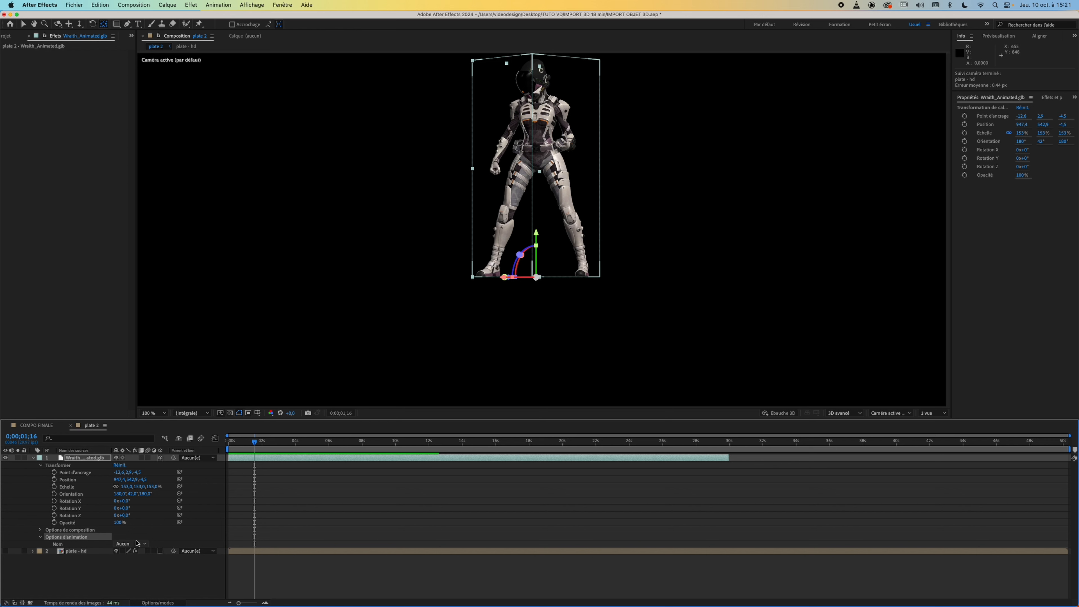
pyautogui.click(130, 544)
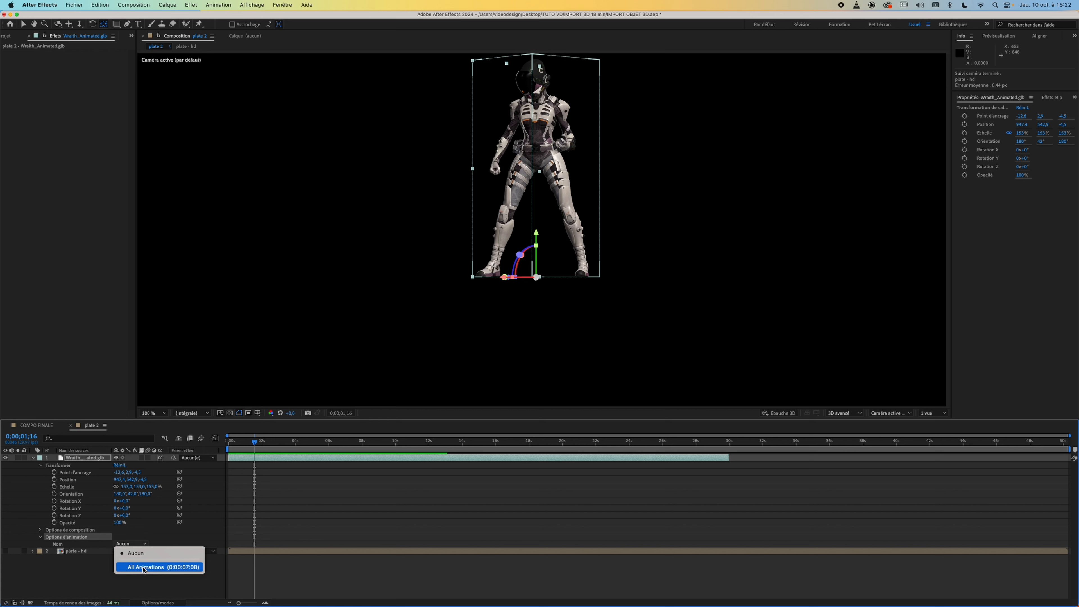
pyautogui.click(154, 567)
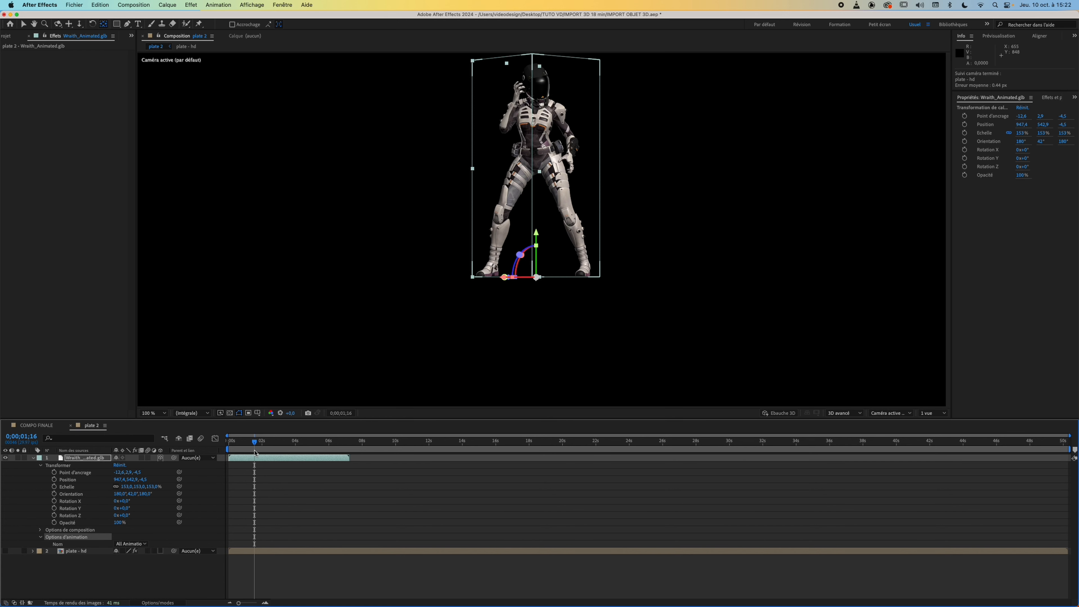
# Play the model's embedded animation from the start of the composition
pyautogui.moveTo(259, 444); pyautogui.dragTo(220, 449)
pyautogui.press('space')
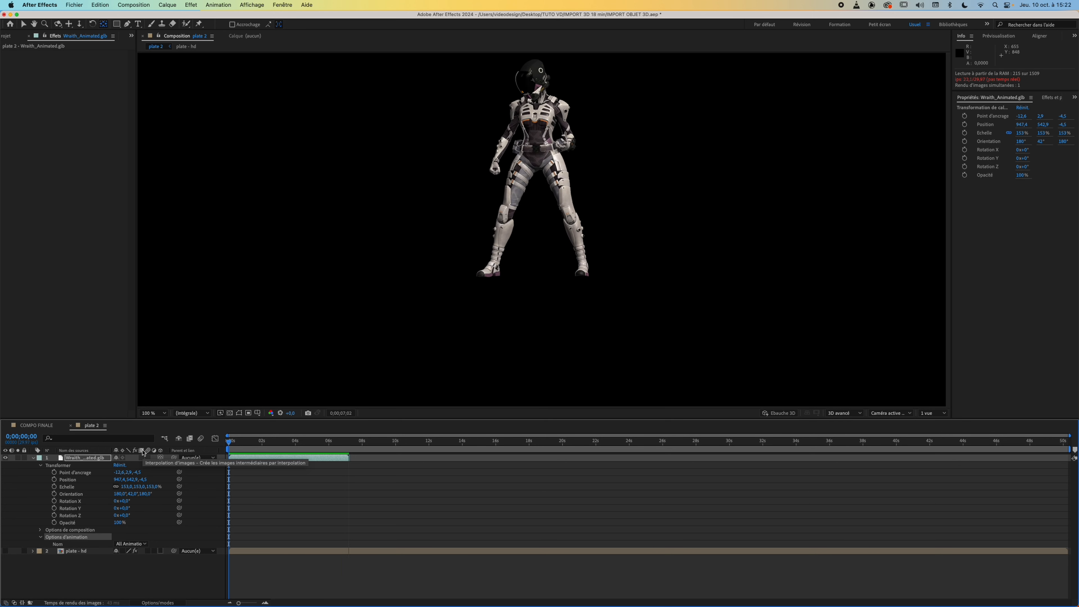
pyautogui.press('space')
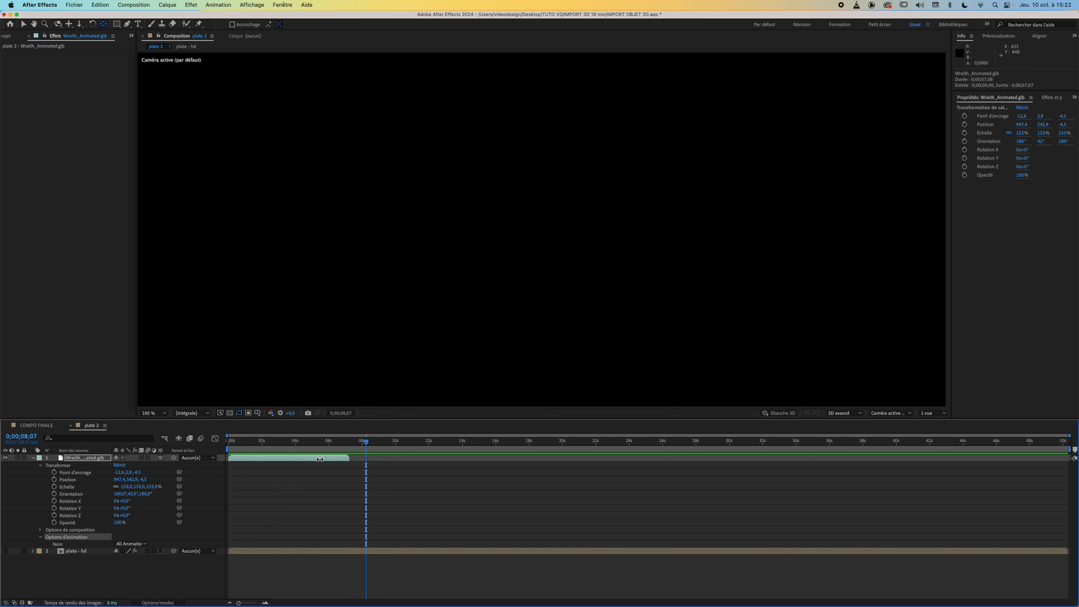
# End the work area at the model layer's last frame, 0;00;07;07, and trim the composition to the work area
pyautogui.click(352, 443)
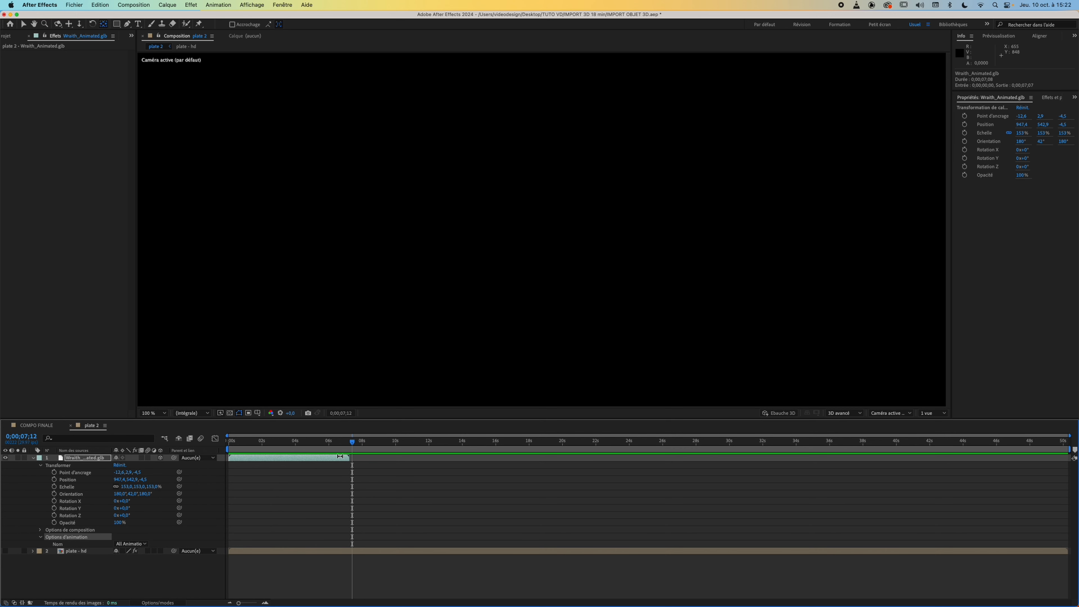
pyautogui.hotkey('shift', 'pageup')
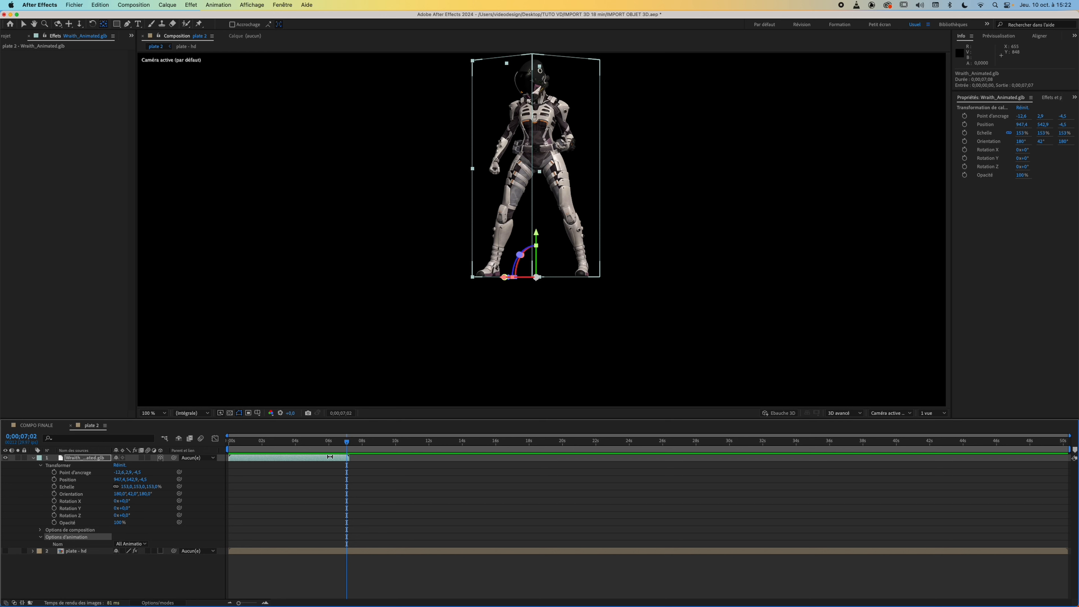
pyautogui.press('space')
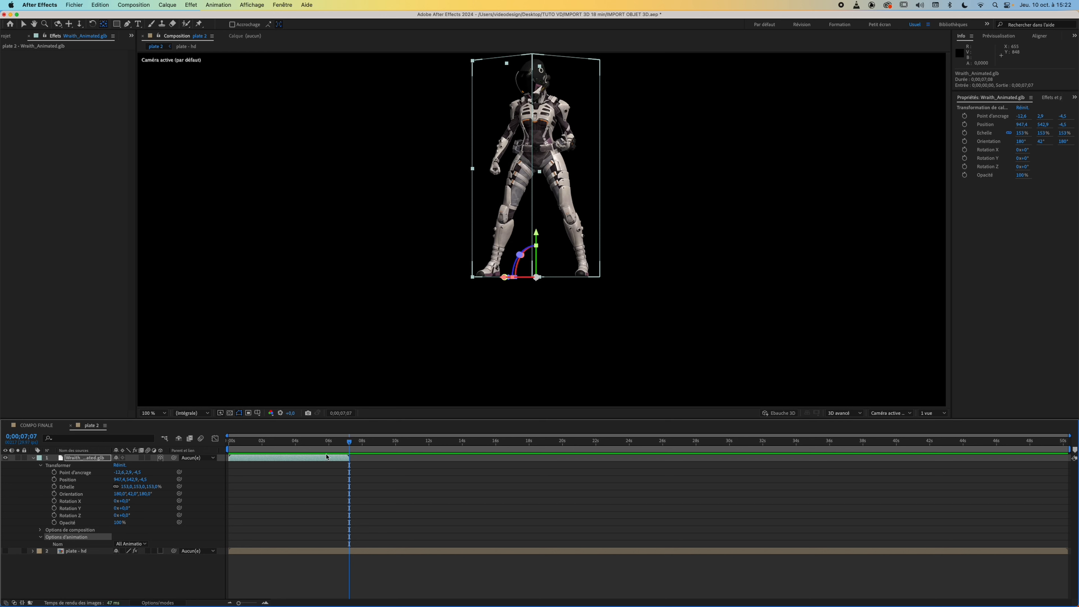
pyautogui.press('n')
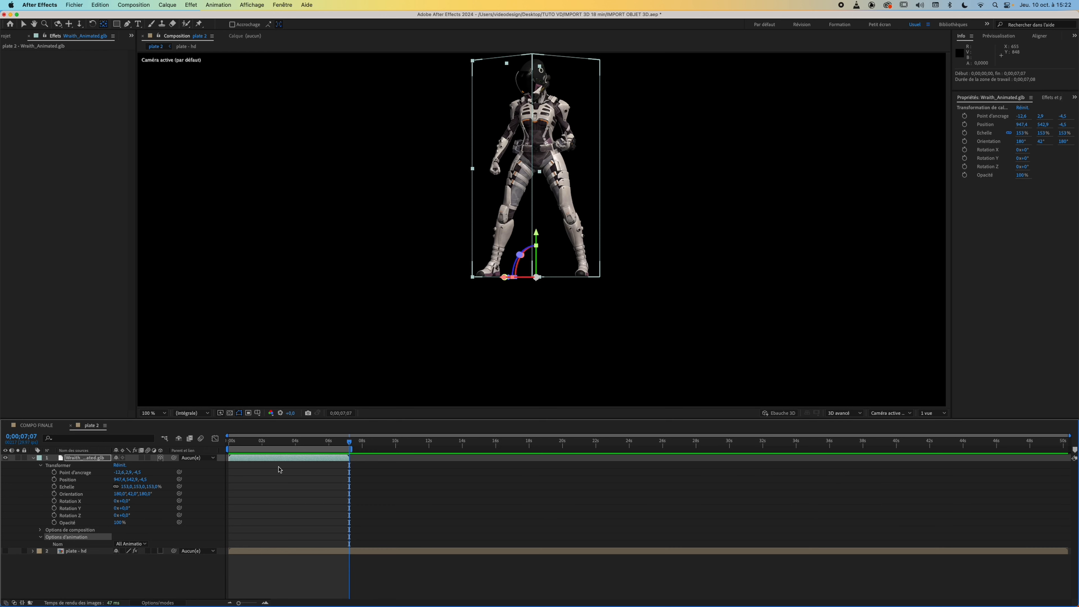
pyautogui.rightClick(286, 449)
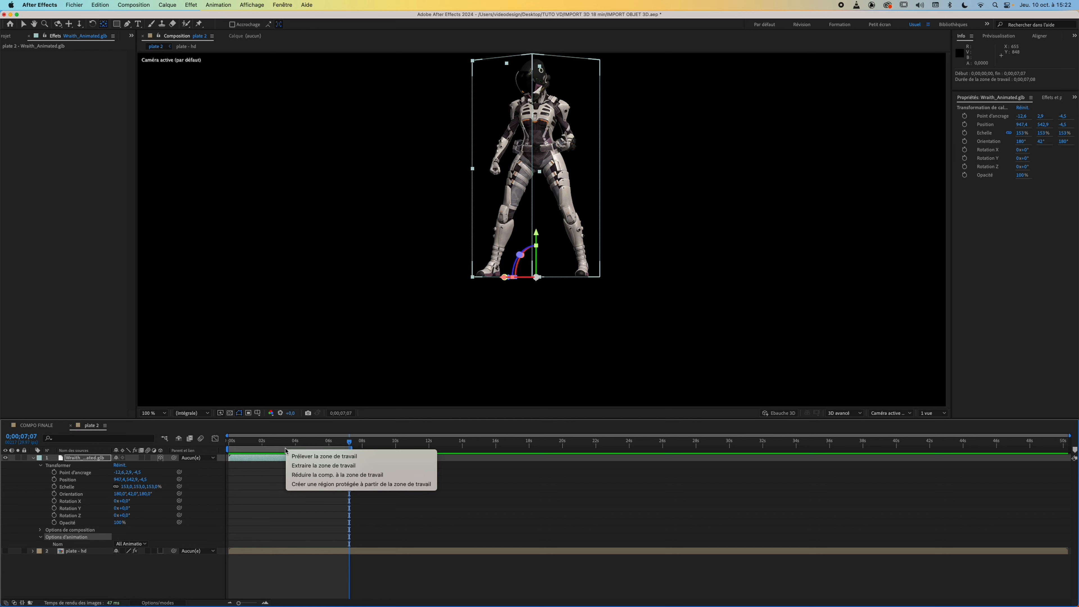
pyautogui.click(321, 475)
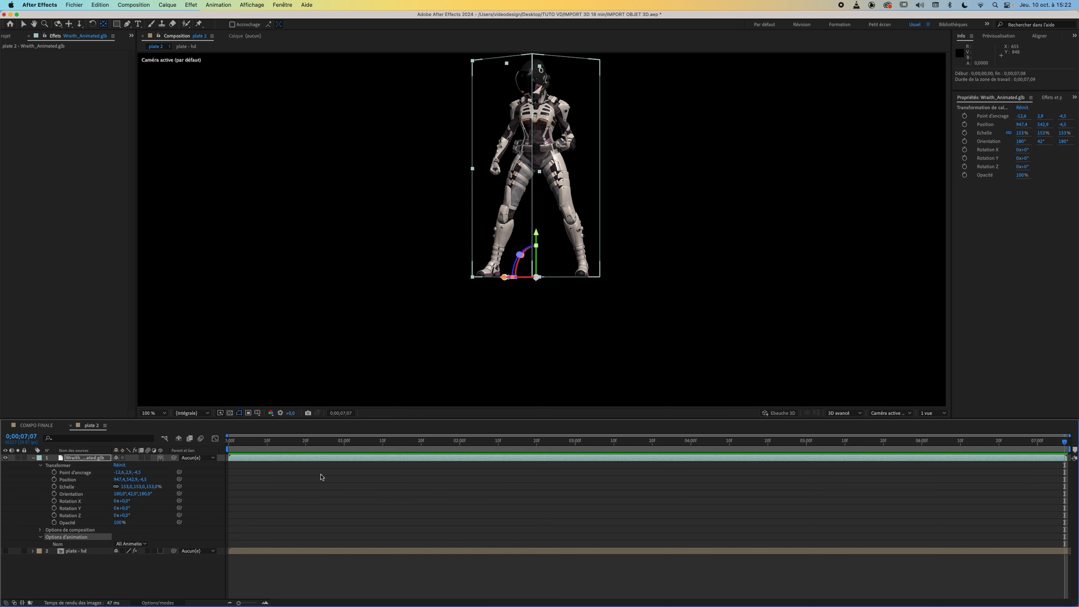
# Go to 0;00;01;09 and make the plate - hd layer visible again
pyautogui.moveTo(337, 452); pyautogui.dragTo(379, 451)
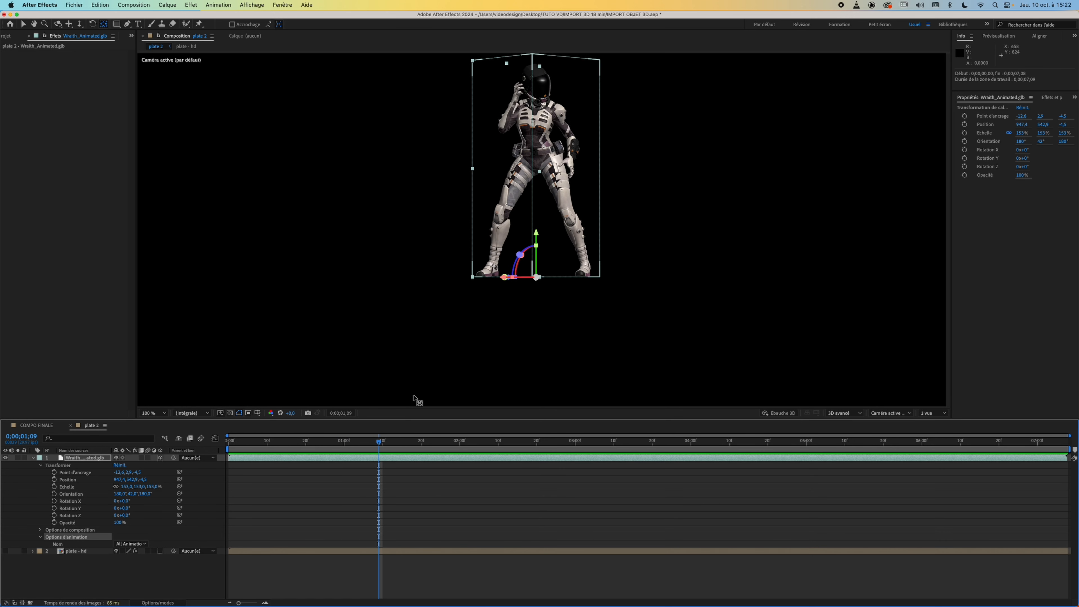
pyautogui.scroll(-1, 560, 285)
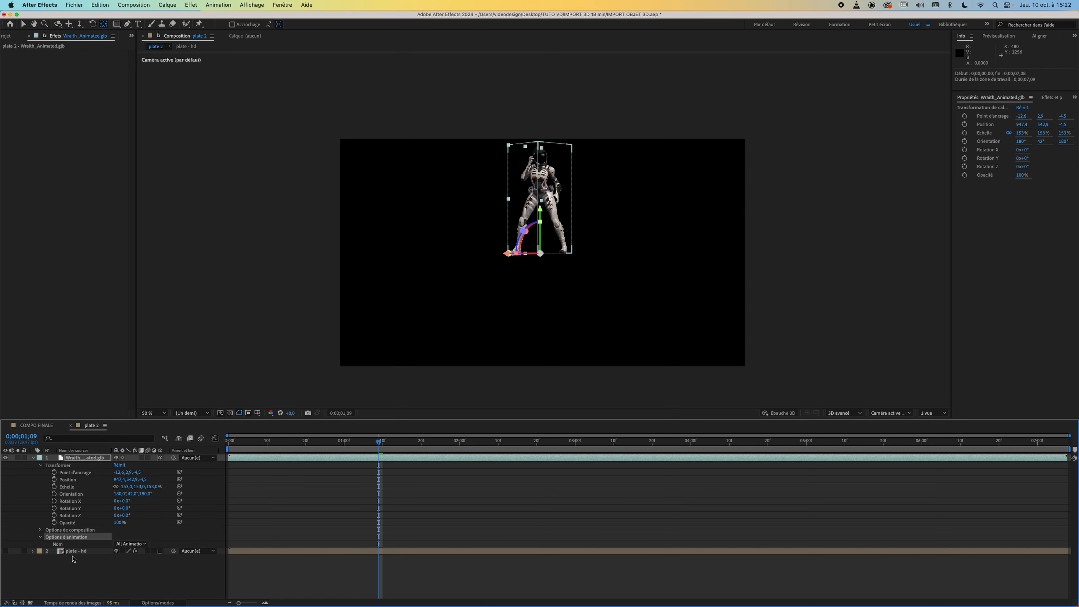
pyautogui.click(68, 552)
pyautogui.click(5, 551)
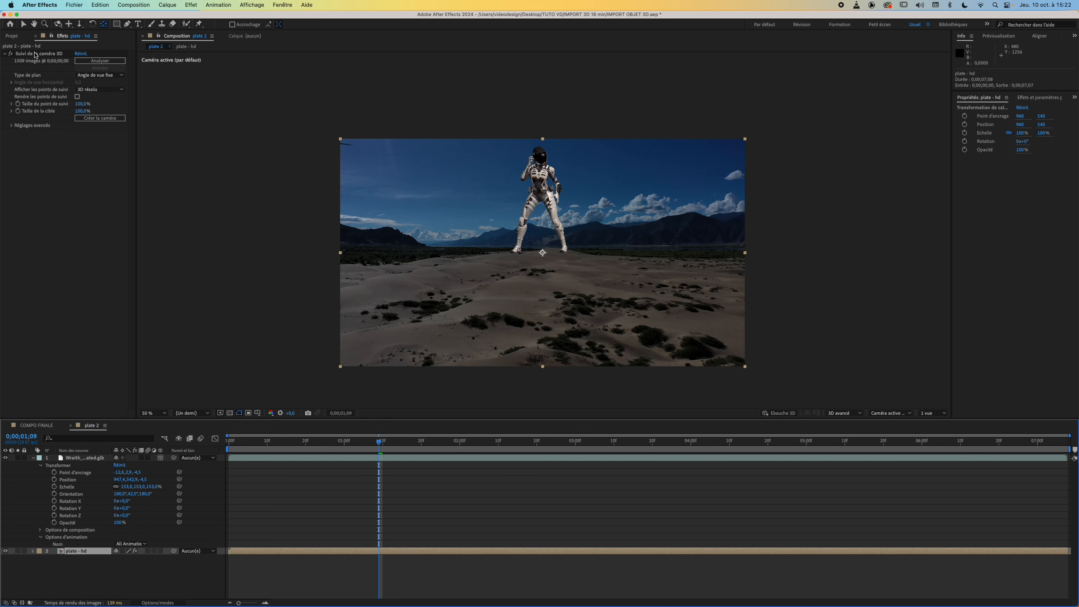
# Pick three 3D camera tracker points on the sand below the character at 0;00;02;29 and define them as the ground plane and origin
pyautogui.click(35, 55)
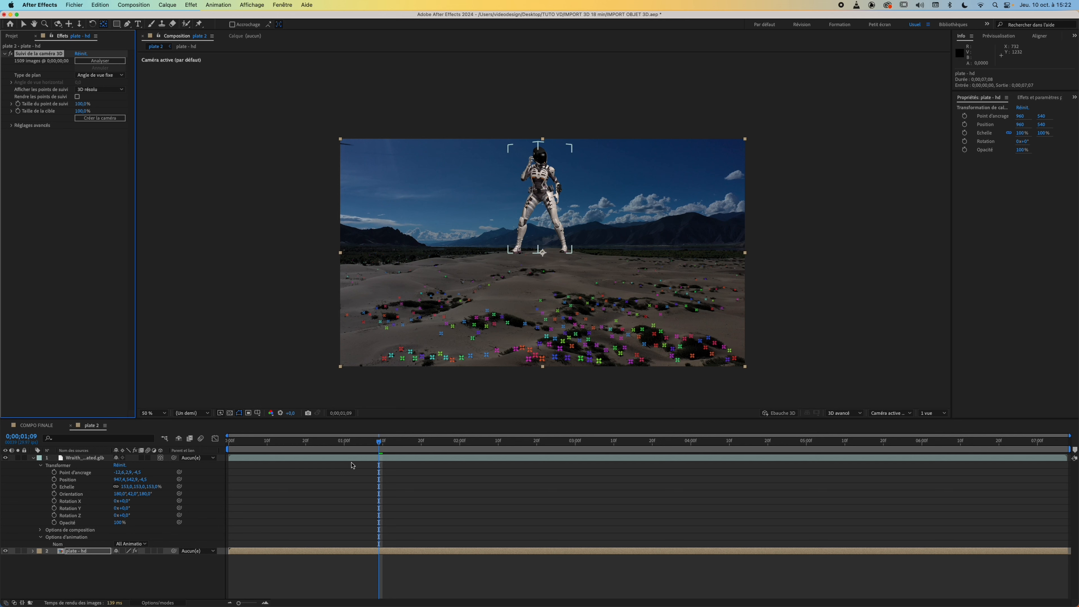
pyautogui.press('space')
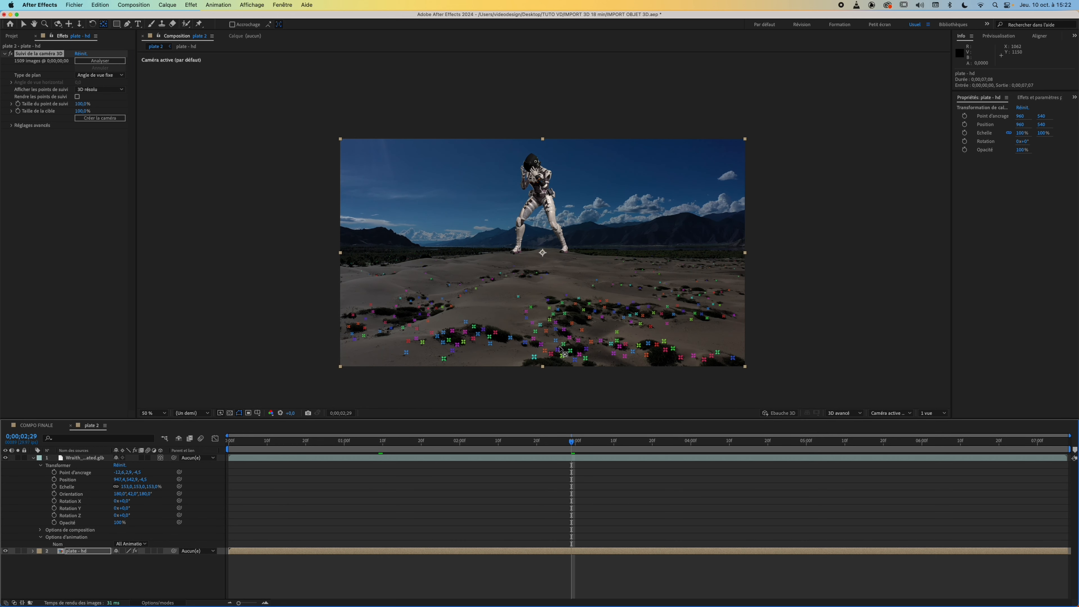
pyautogui.press('v')
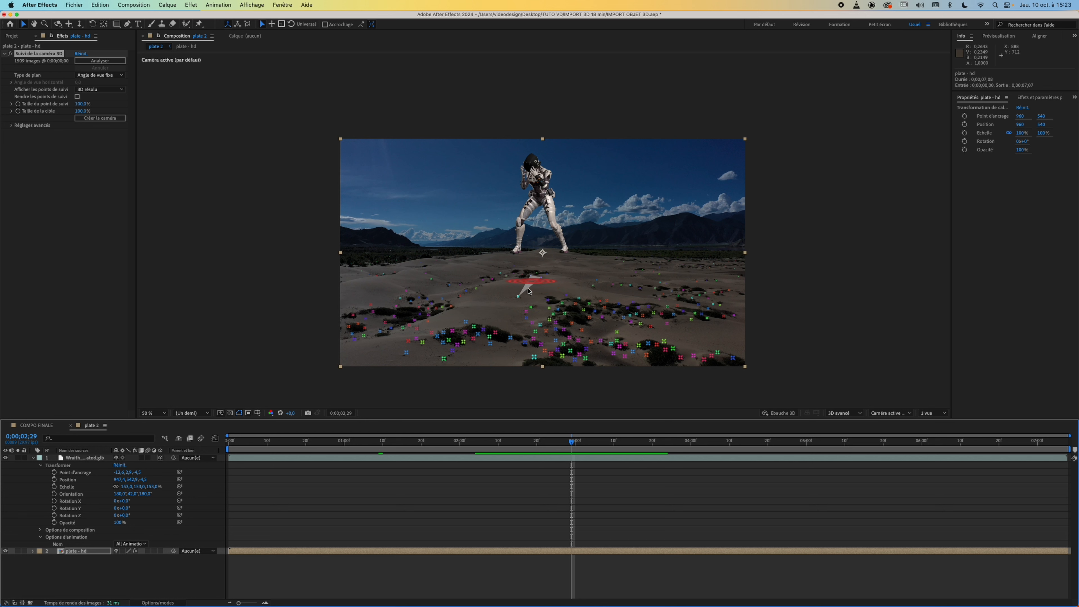
pyautogui.click(593, 288)
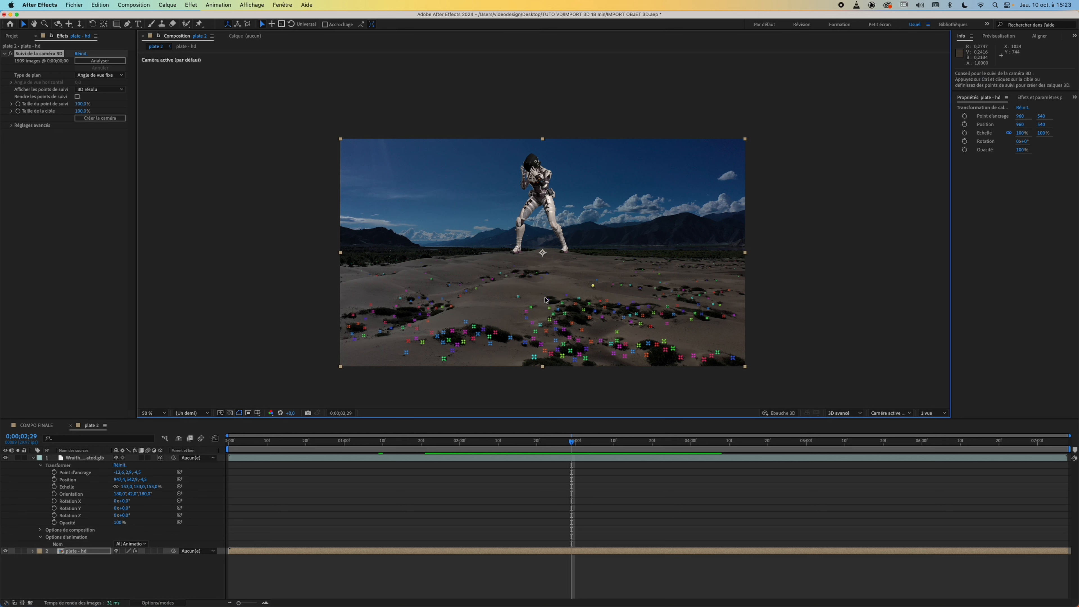
pyautogui.click(518, 297)
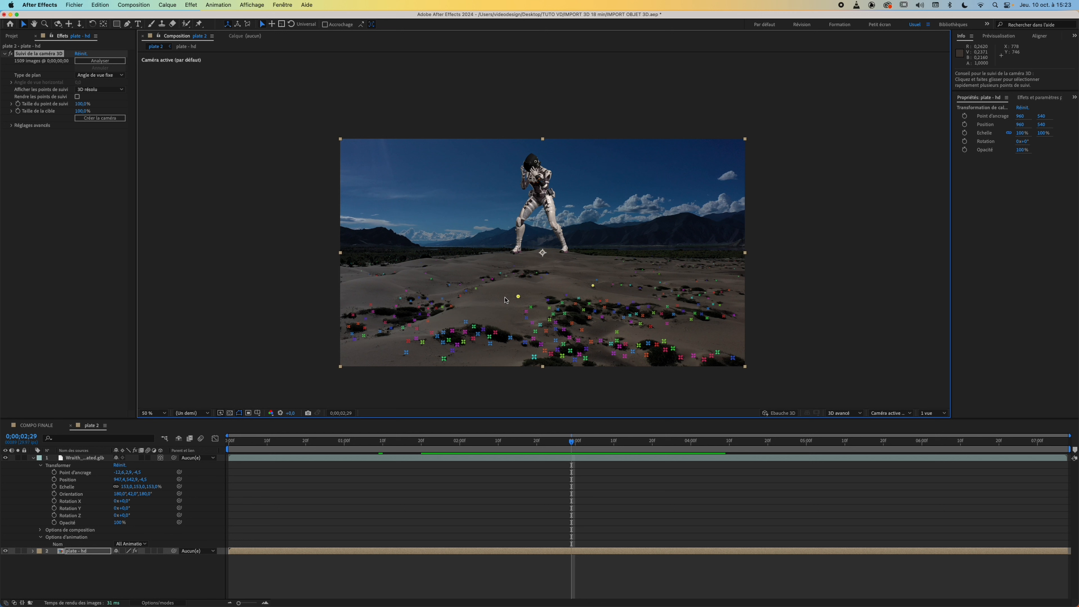
pyautogui.keyDown('shift'); pyautogui.click(476, 290); pyautogui.keyUp('shift')
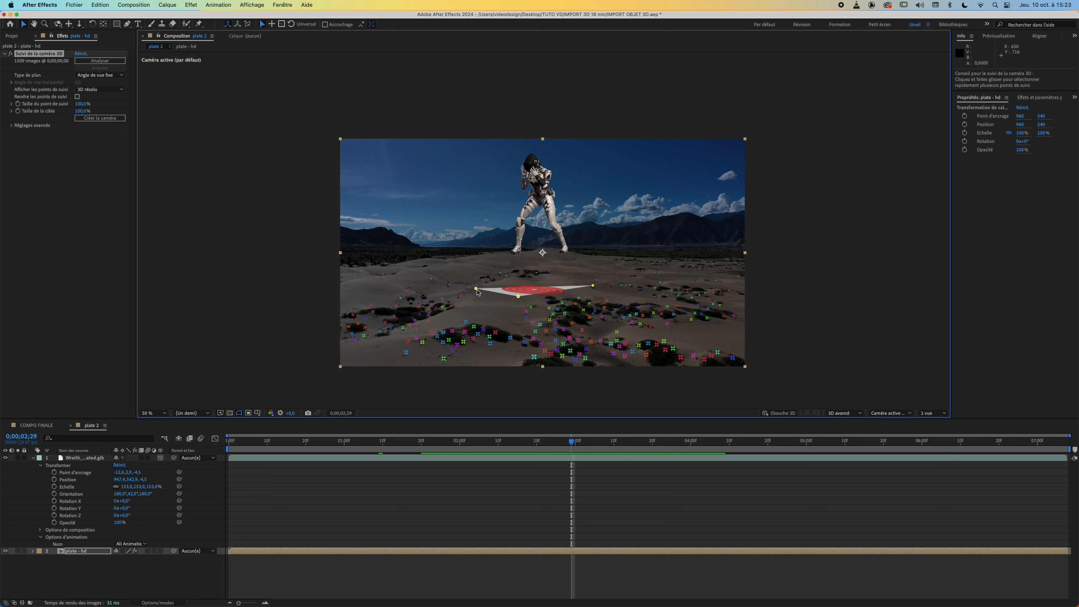
pyautogui.rightClick(534, 292)
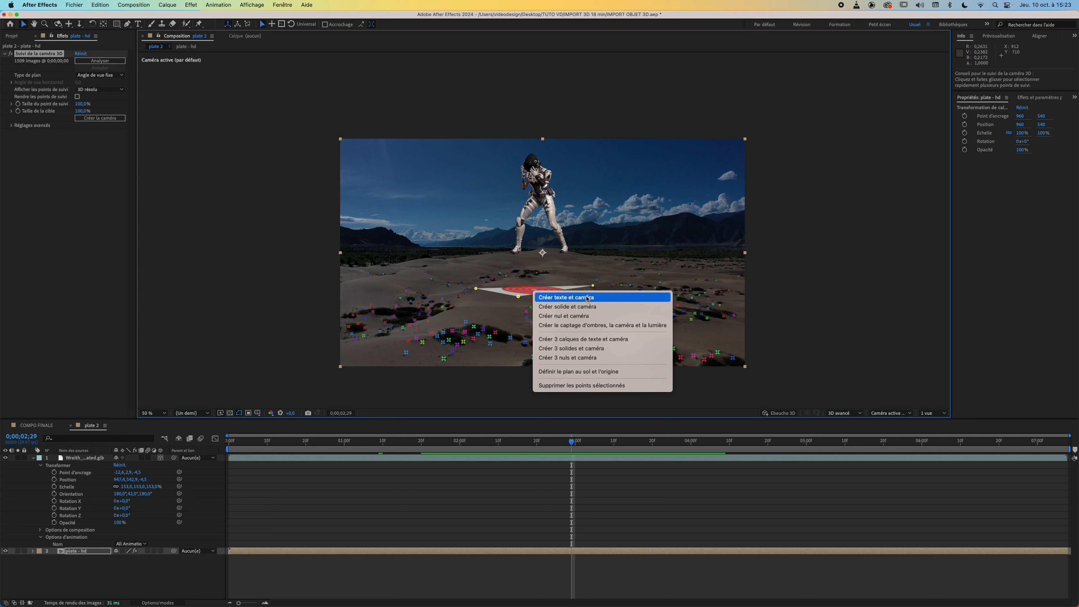
pyautogui.click(589, 372)
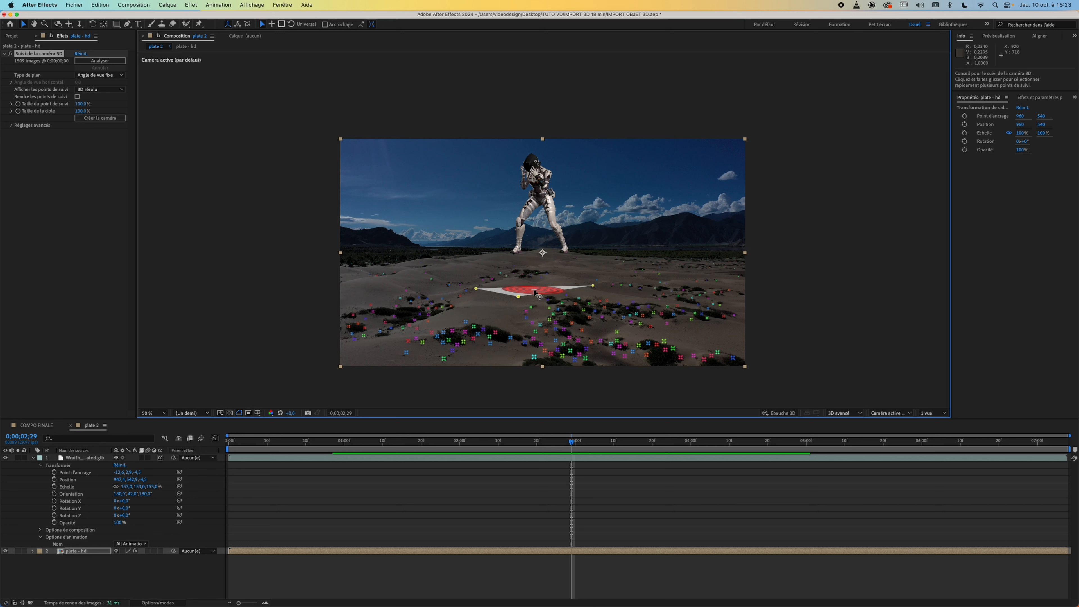
# Create a solid and camera from the three selected track points and scale the solid to 402%
pyautogui.rightClick(535, 290)
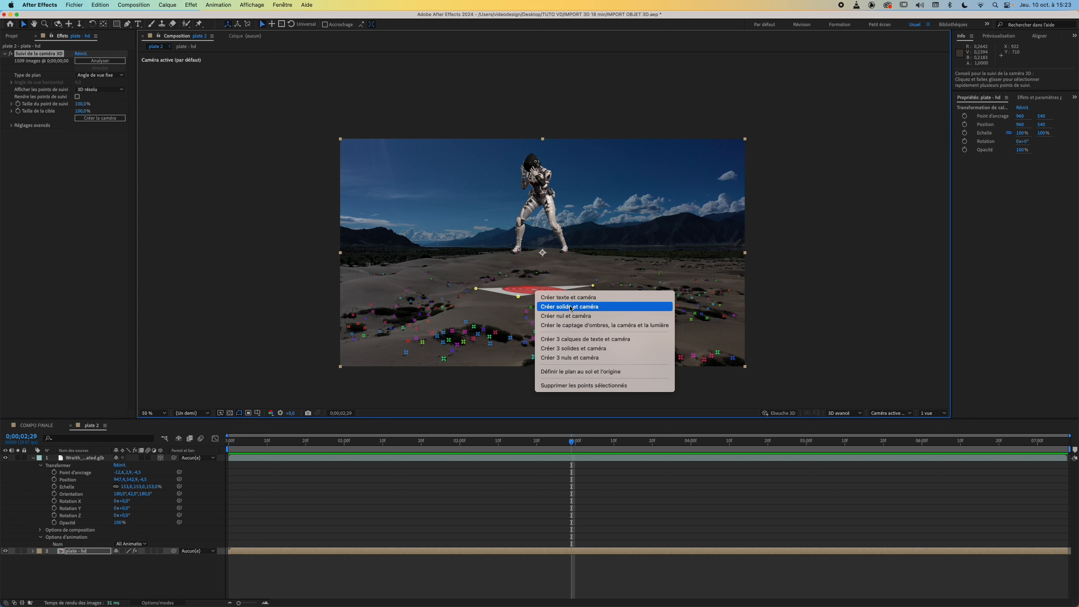
pyautogui.click(571, 307)
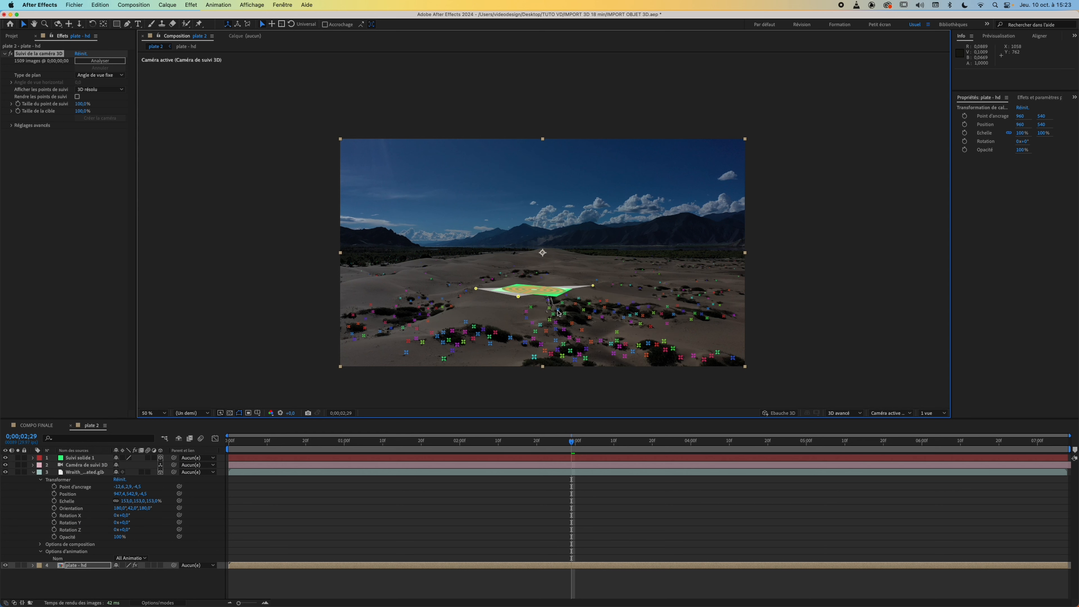
pyautogui.click(75, 458)
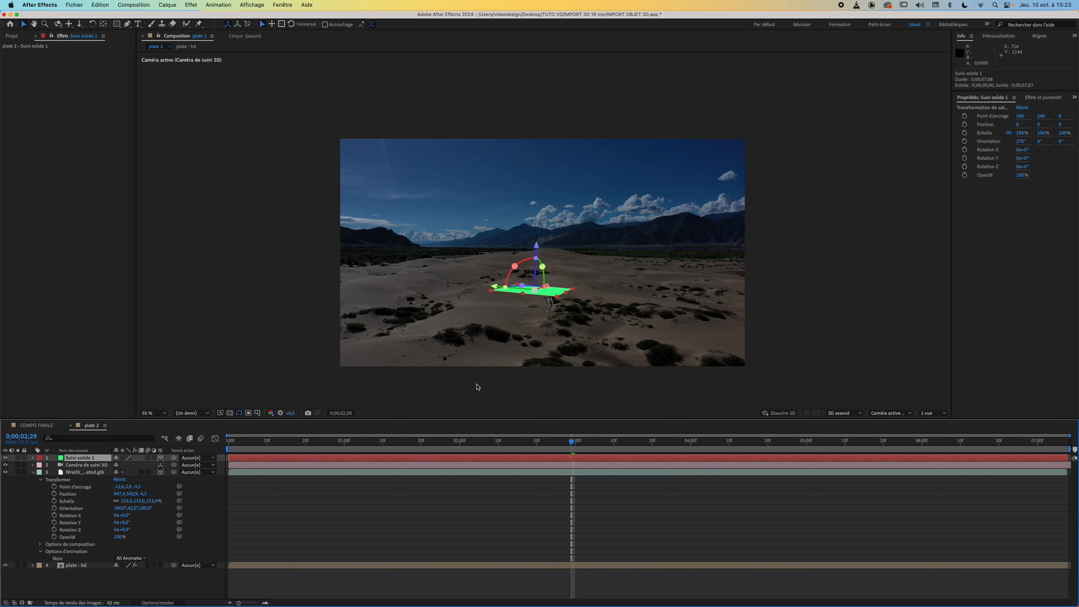
pyautogui.press('s')
pyautogui.moveTo(145, 465); pyautogui.dragTo(274, 466)
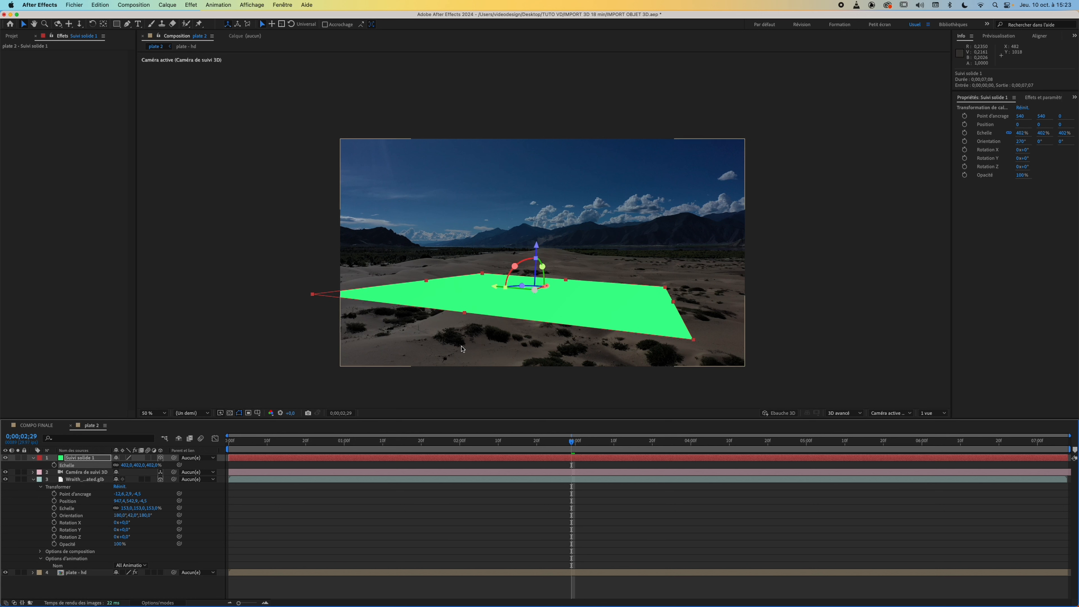
# Find the Grille effect, apply it to the green tracking solid, and rotate the solid square to the camera view
pyautogui.click(1039, 100)
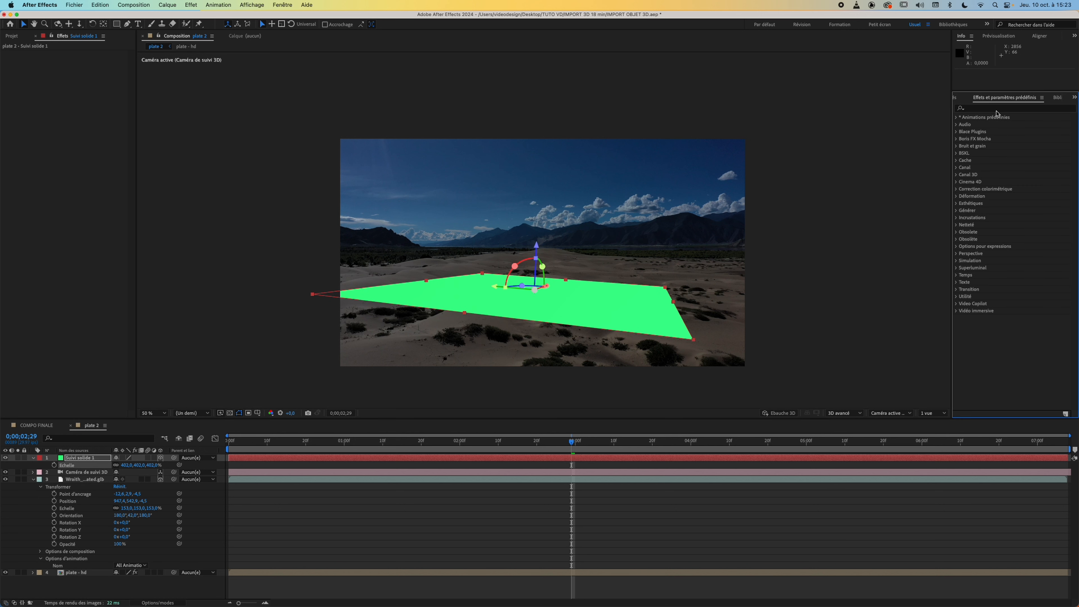
pyautogui.click(992, 110)
pyautogui.write('g')
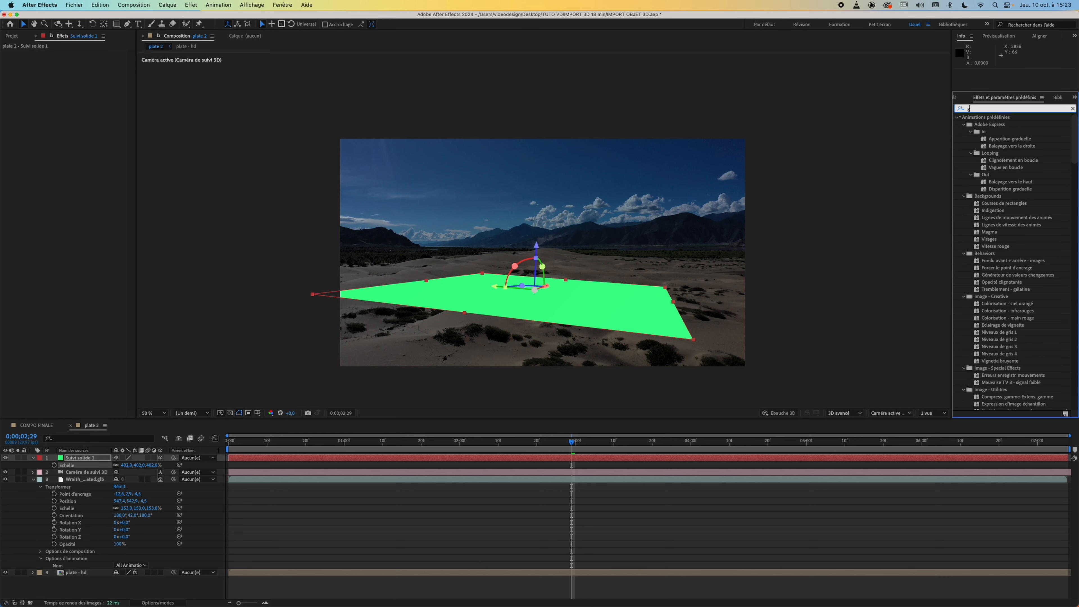
pyautogui.write('rille')
pyautogui.press('Return')
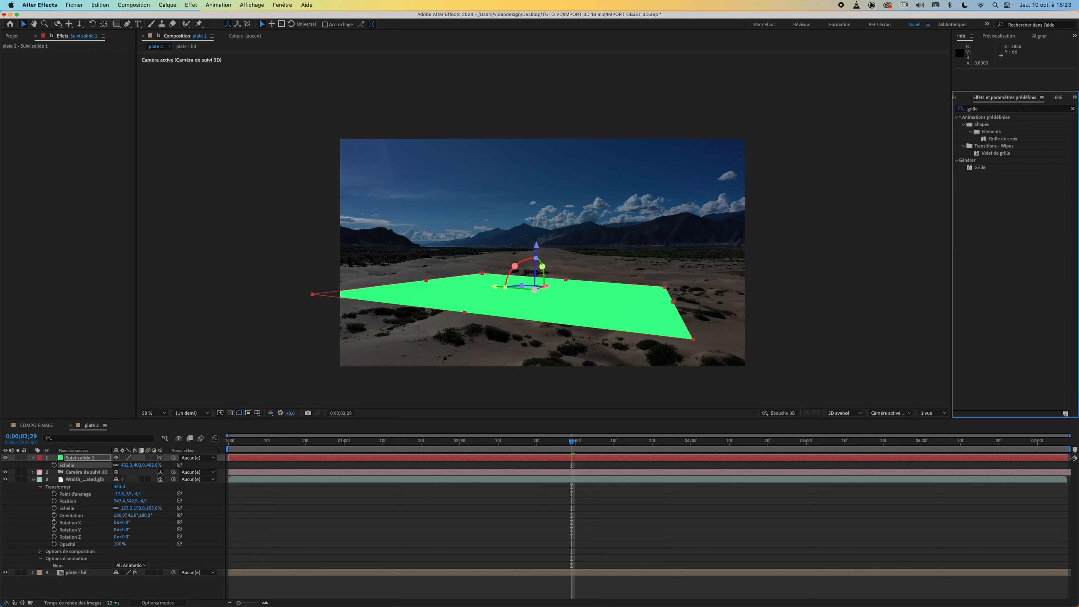
pyautogui.moveTo(980, 167); pyautogui.dragTo(512, 268)
pyautogui.moveTo(511, 269); pyautogui.dragTo(513, 269)
# Preview the grid over the moving plate, return to the first frame, and turn off the Grille effect on the solid
pyautogui.press('space')
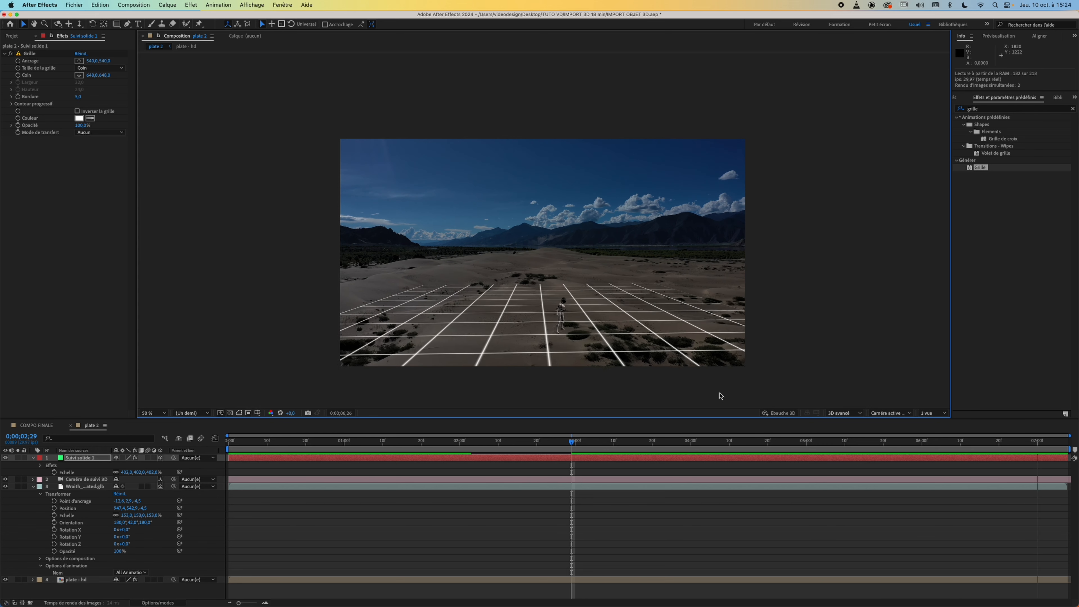
pyautogui.press('space')
pyautogui.press('Home')
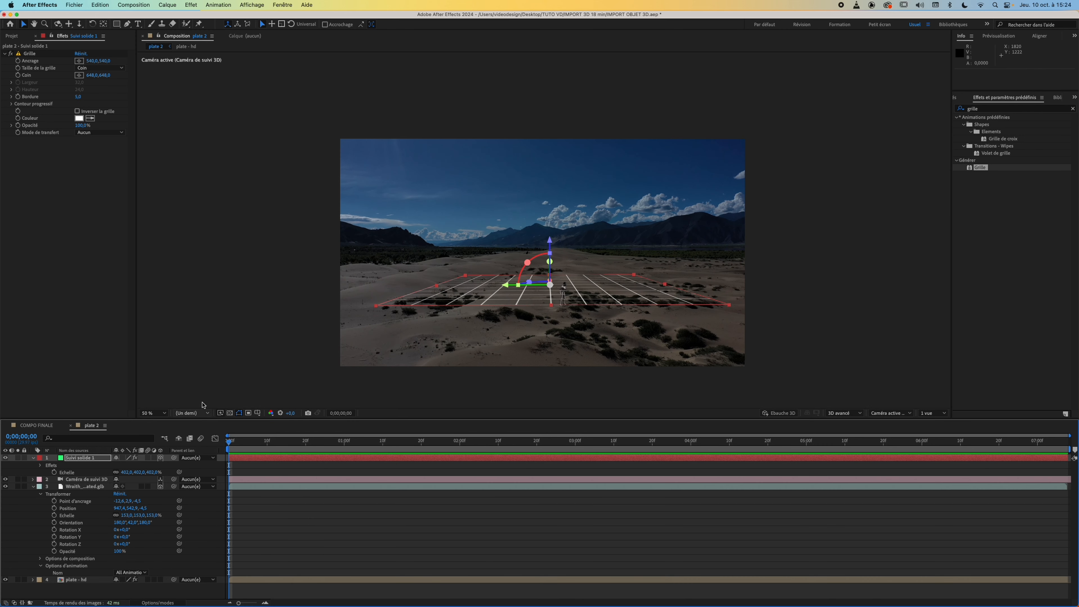
pyautogui.click(11, 54)
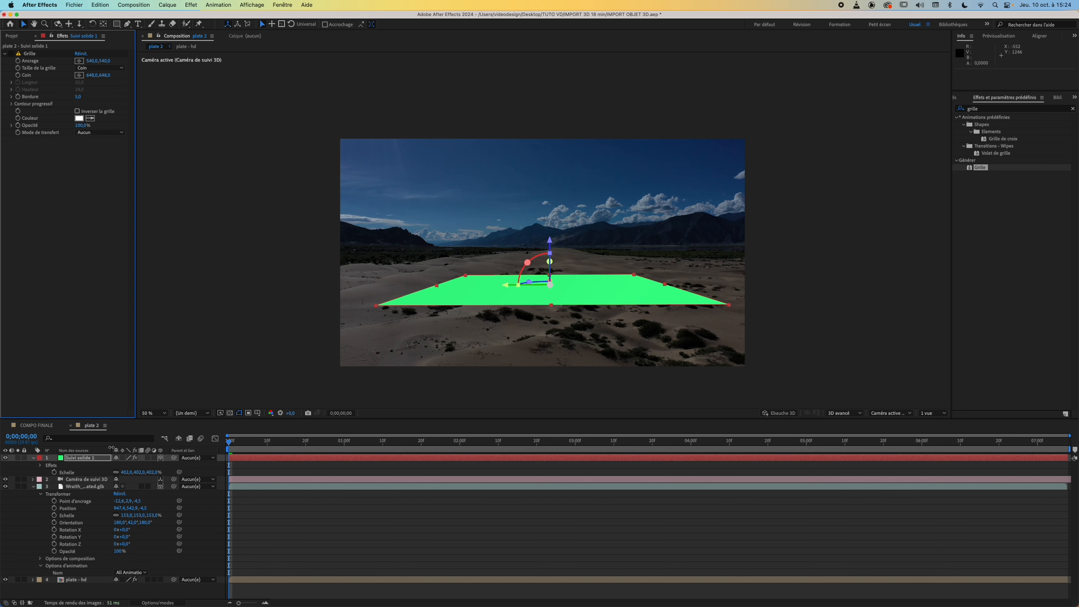
# Show only the Position property of the tracking solid and of the Wraith model layer for comparison
pyautogui.click(80, 488)
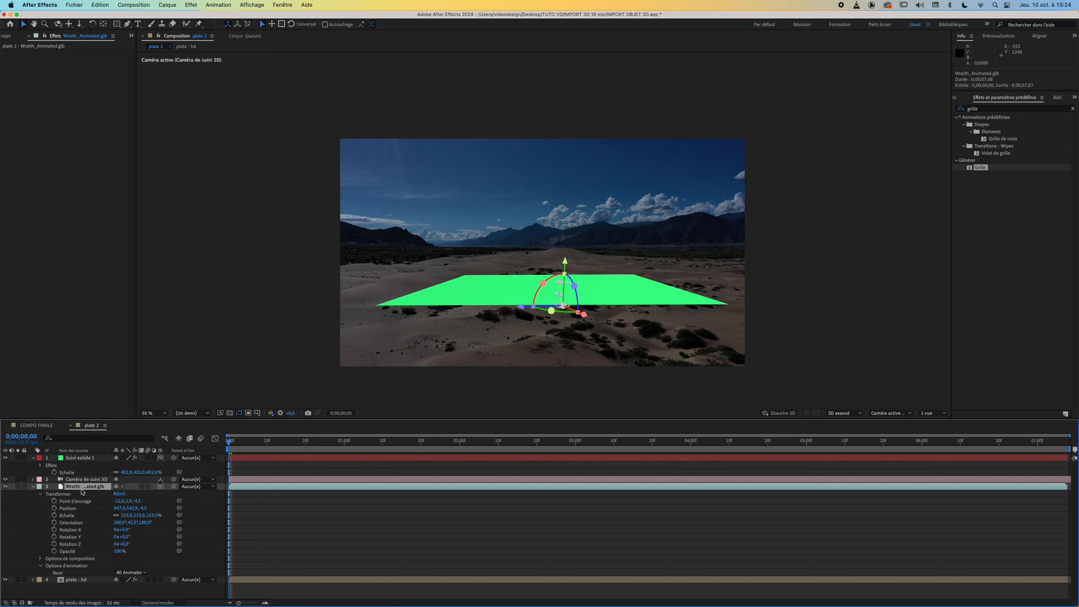
pyautogui.click(84, 459)
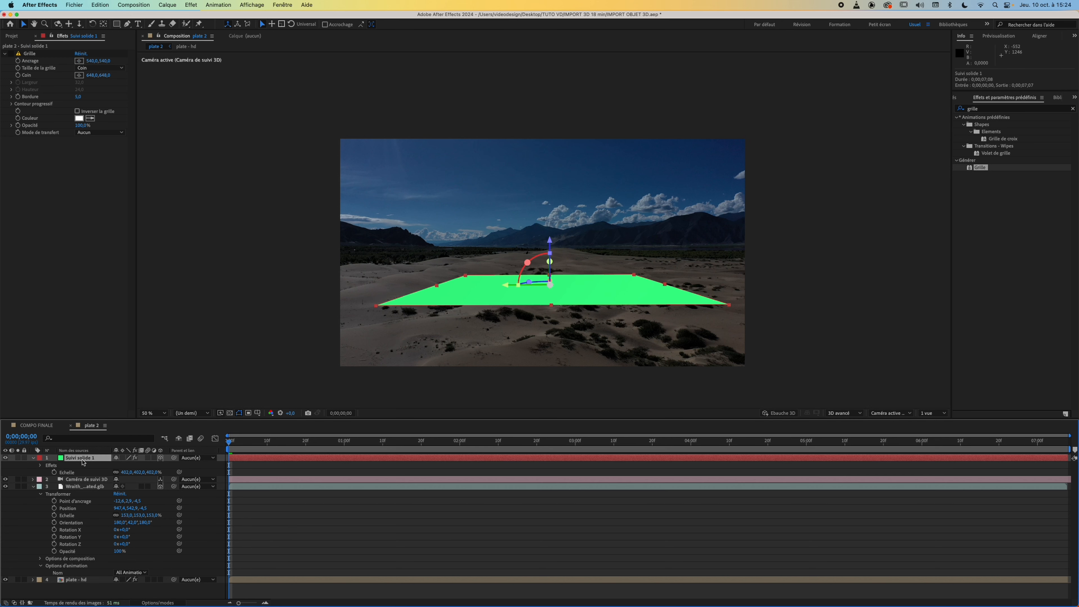
pyautogui.press('p')
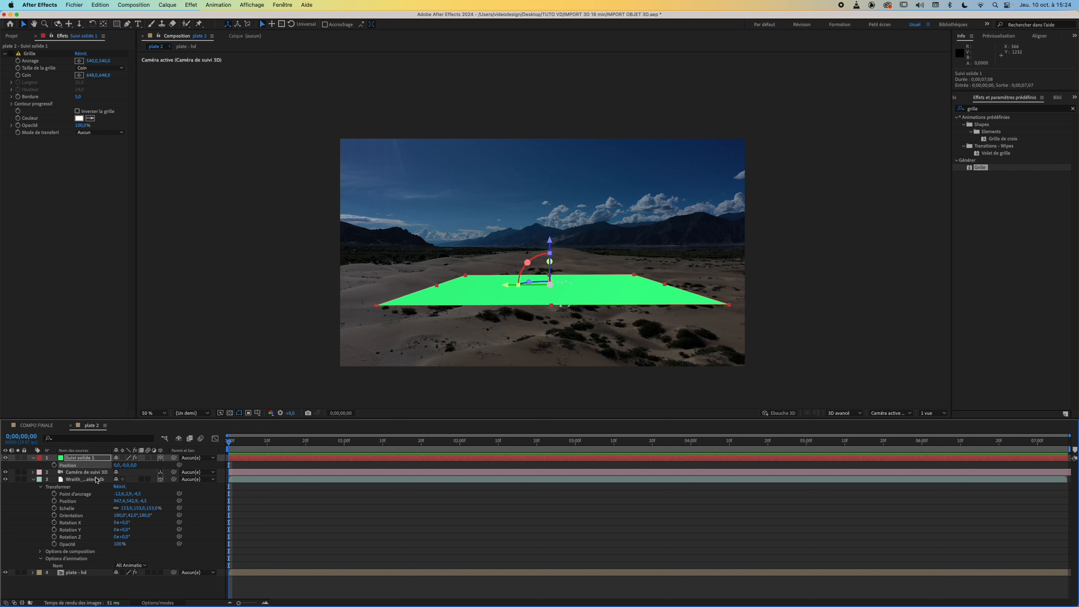
pyautogui.click(84, 473)
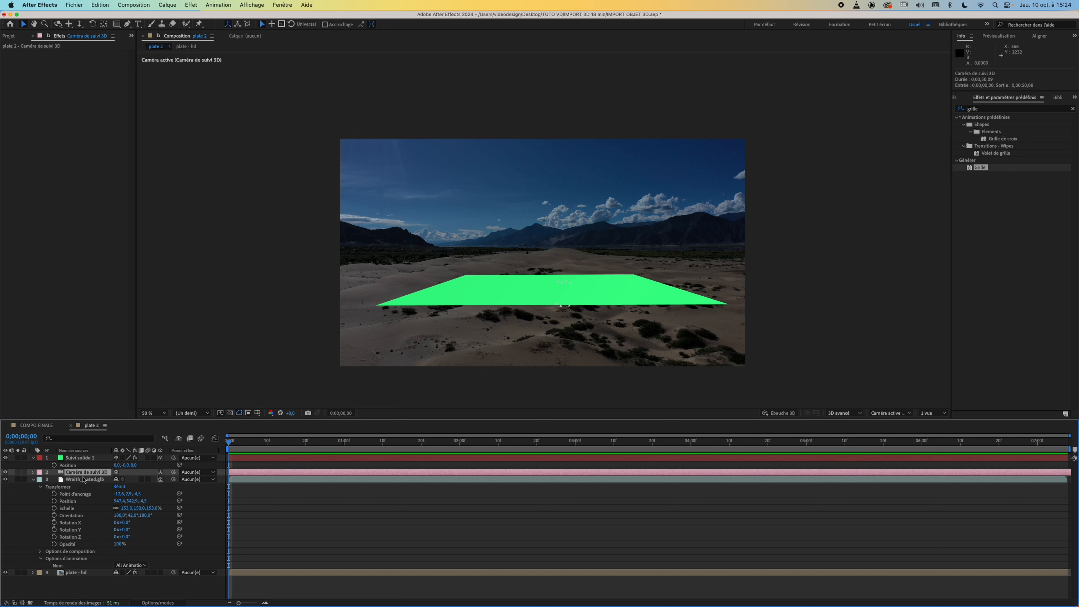
pyautogui.click(84, 480)
pyautogui.press('p')
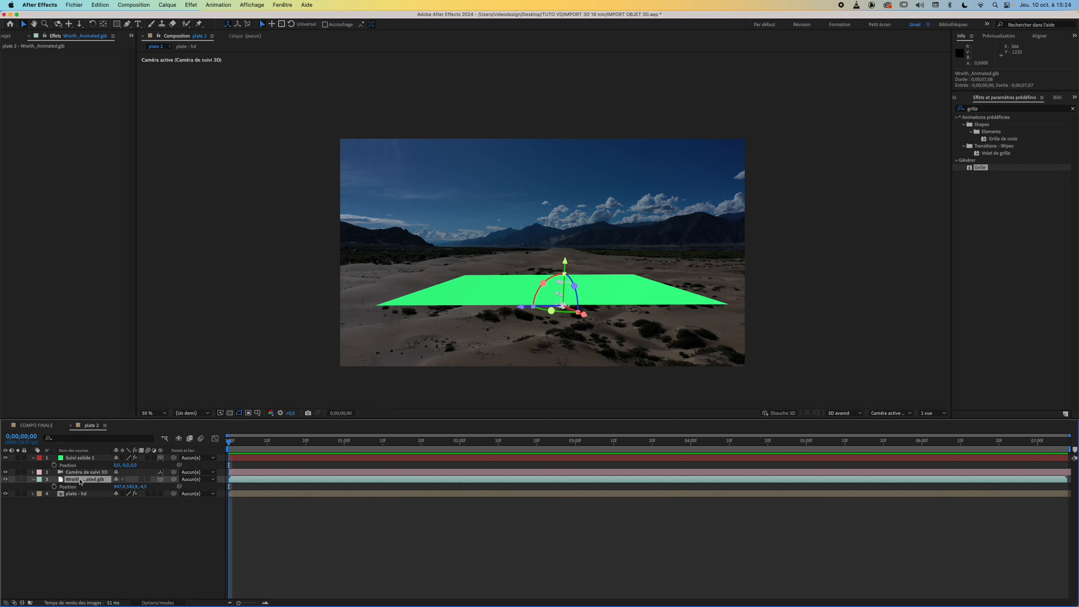
# Reset the Wraith layer's position and set it to 0, 0, 0 to match the tracking solid
pyautogui.rightClick(69, 488)
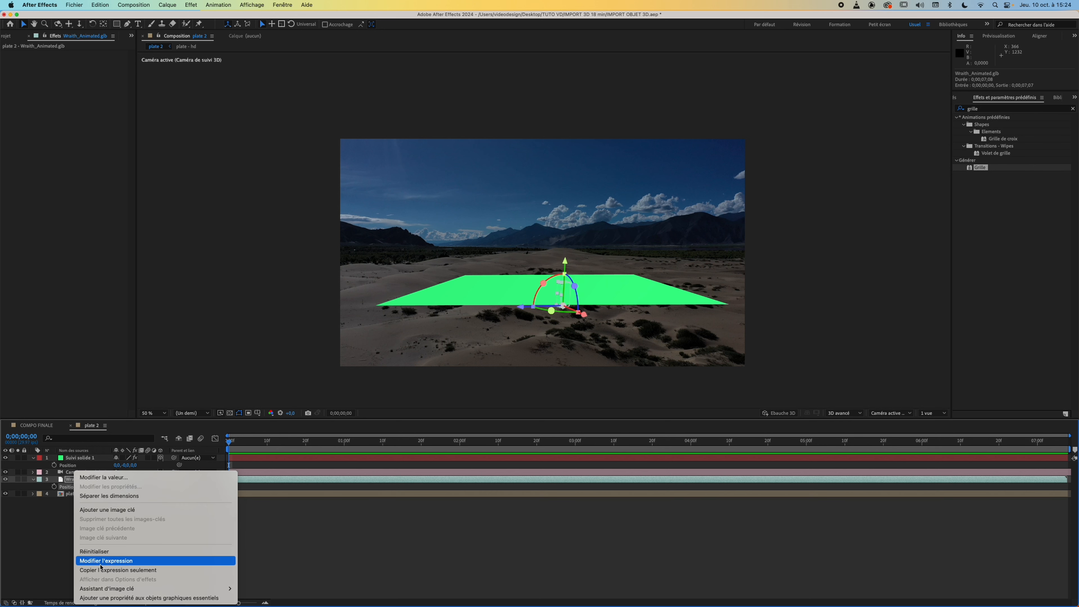
pyautogui.moveTo(104, 591)
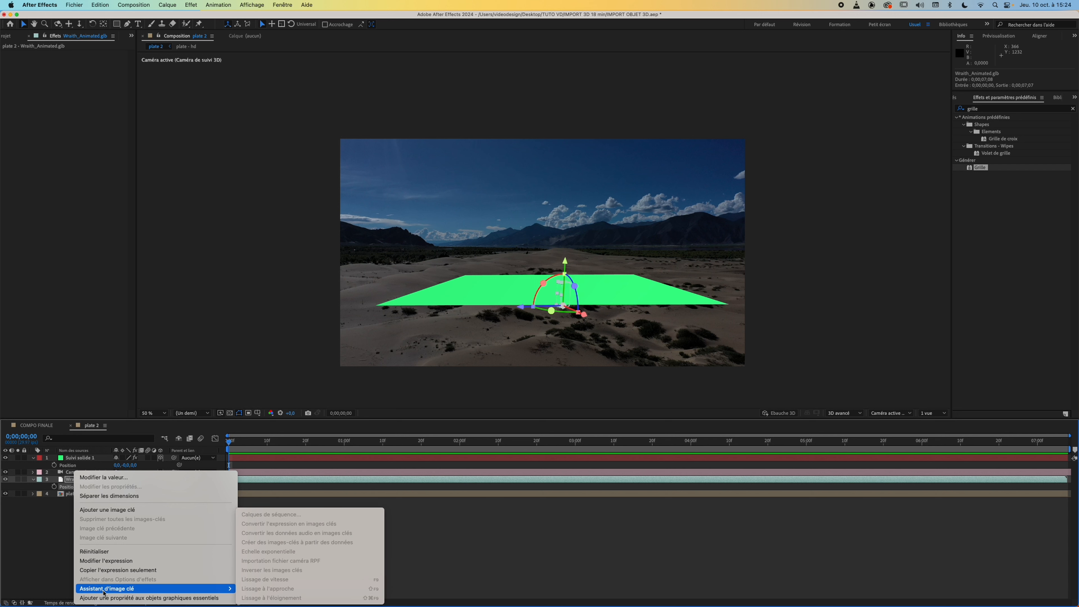
pyautogui.click(95, 552)
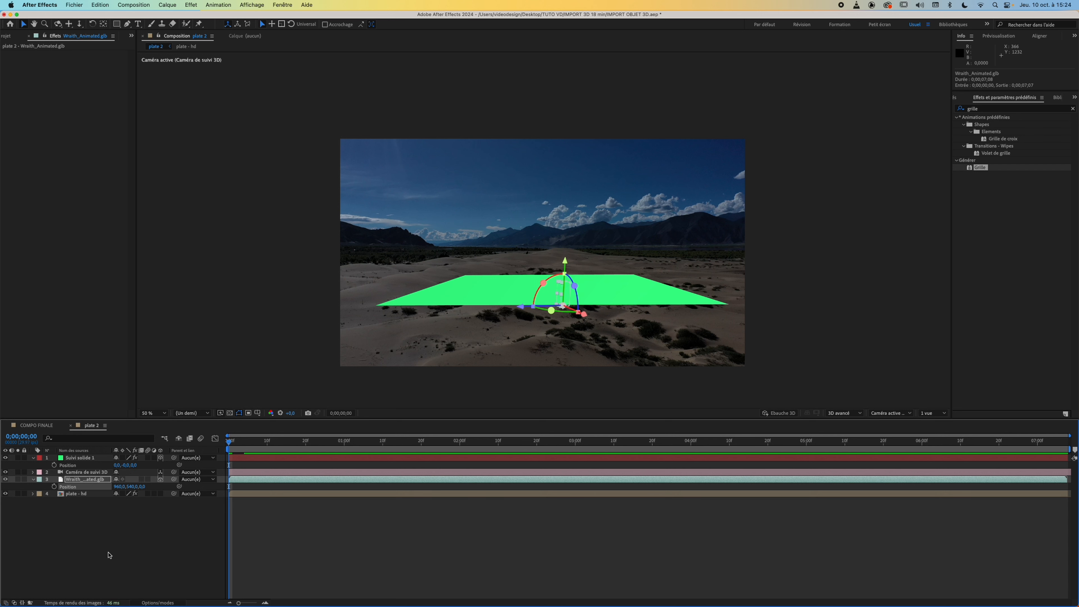
pyautogui.click(120, 488)
pyautogui.write('0')
pyautogui.press('Tab')
pyautogui.write('0')
pyautogui.press('Tab')
pyautogui.press('Tab')
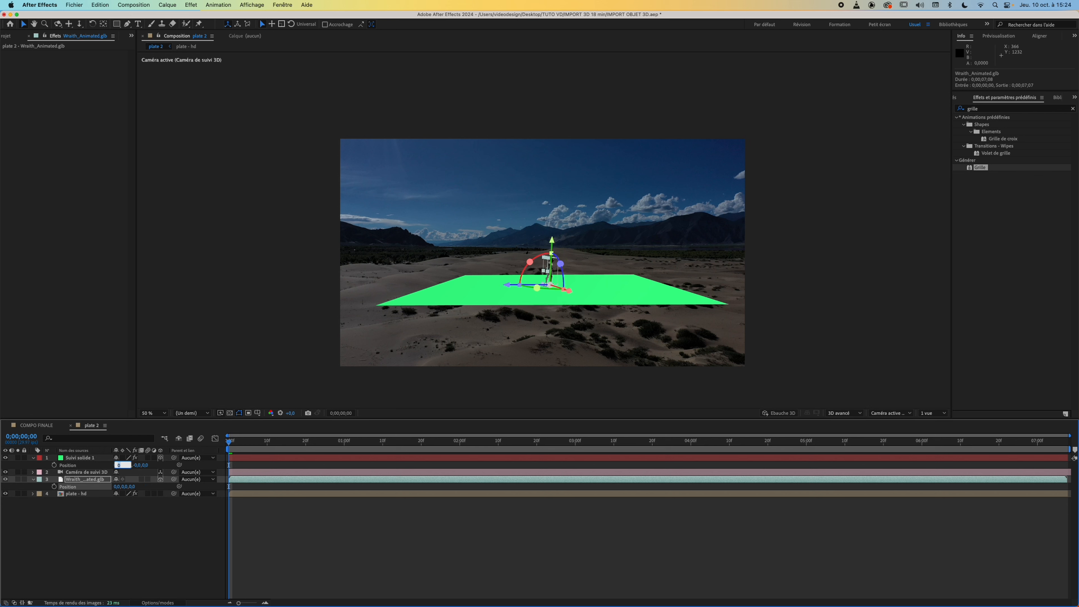
pyautogui.click(188, 532)
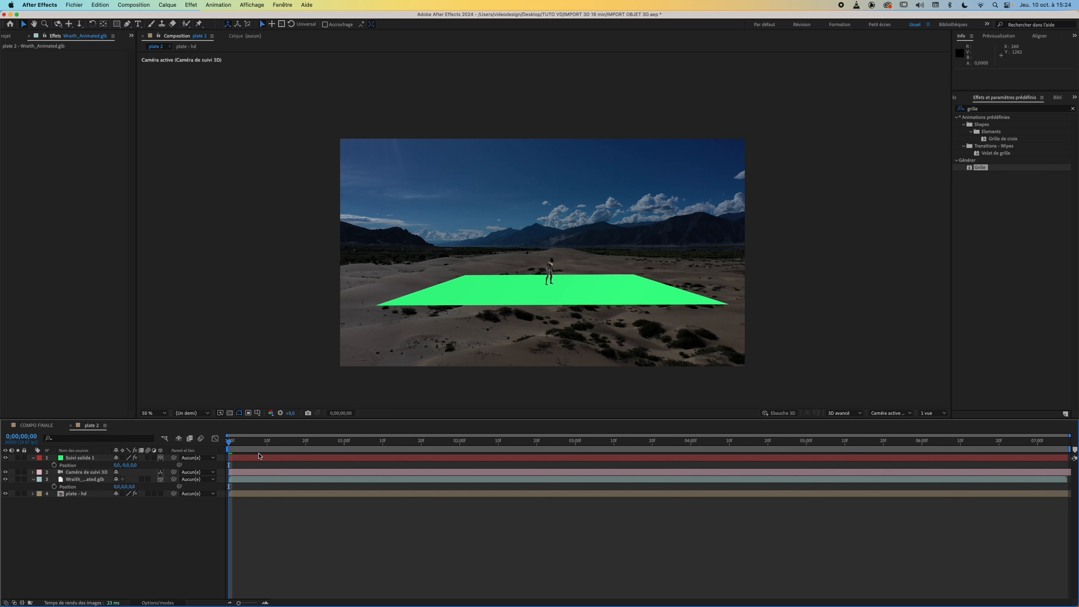
# Scale the Wraith model up to 468% on the tracked ground
pyautogui.moveTo(258, 445); pyautogui.dragTo(217, 451)
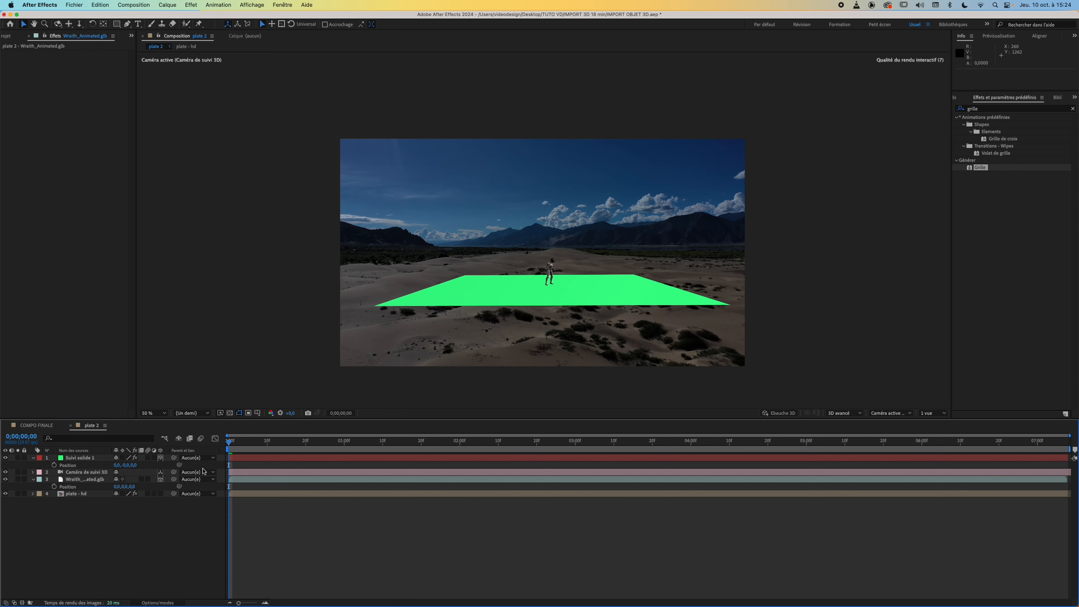
pyautogui.click(86, 479)
pyautogui.press('s')
pyautogui.moveTo(143, 489); pyautogui.dragTo(276, 491)
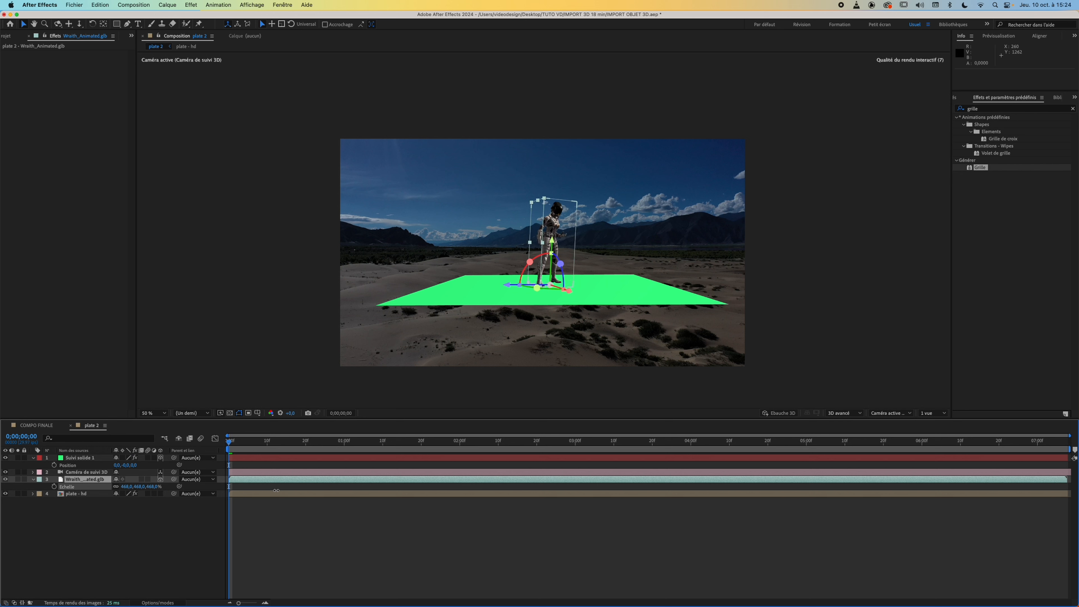
pyautogui.click(167, 513)
# Hide the tracking solid and preview how the enlarged Wraith model holds to the ground
pyautogui.press('space')
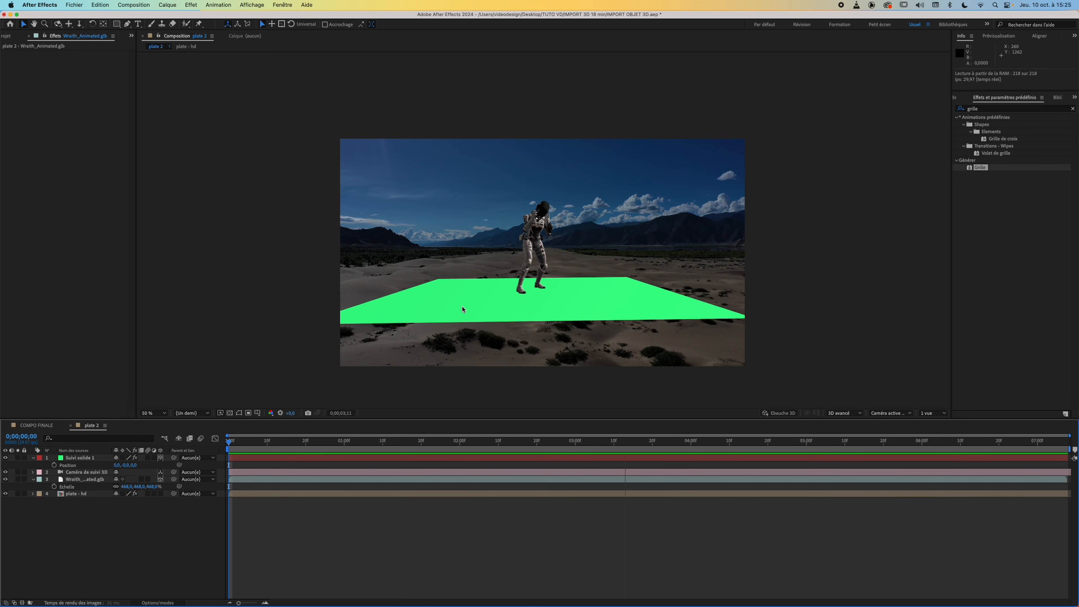
pyautogui.press('space')
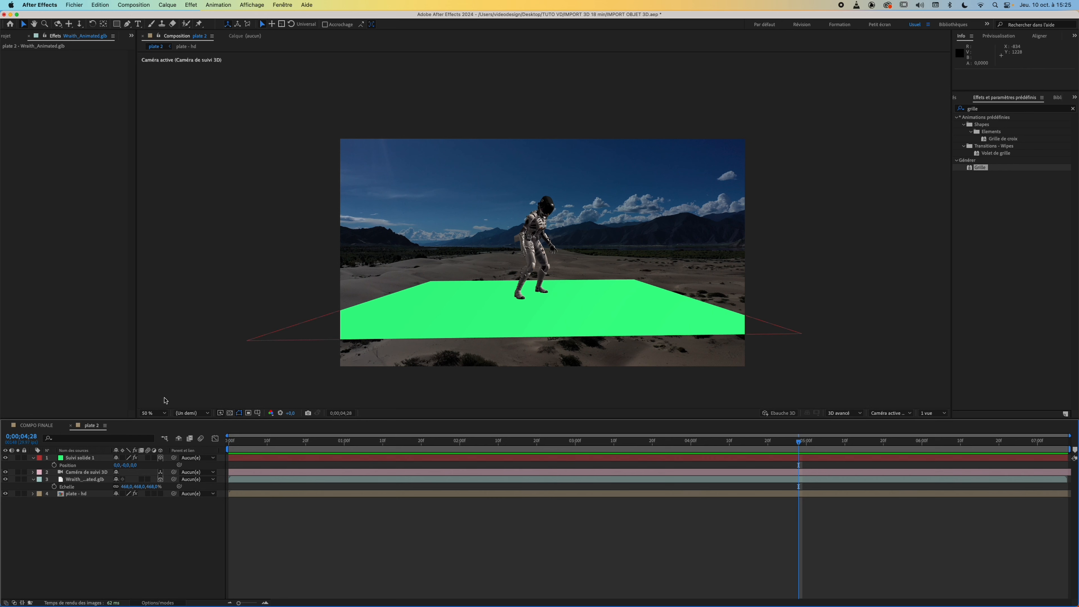
pyautogui.click(5, 458)
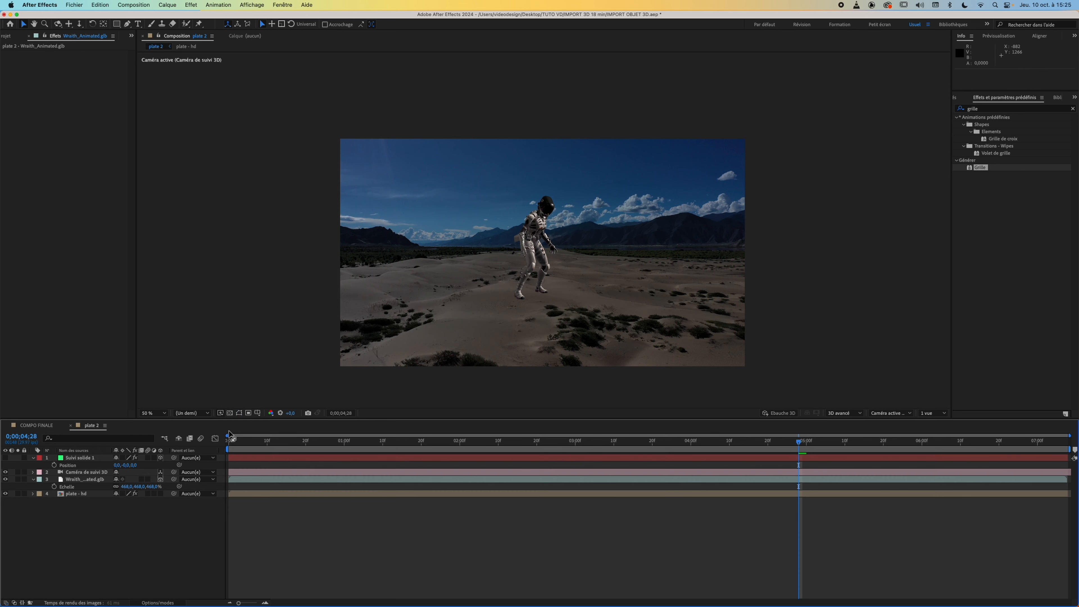
pyautogui.press('space')
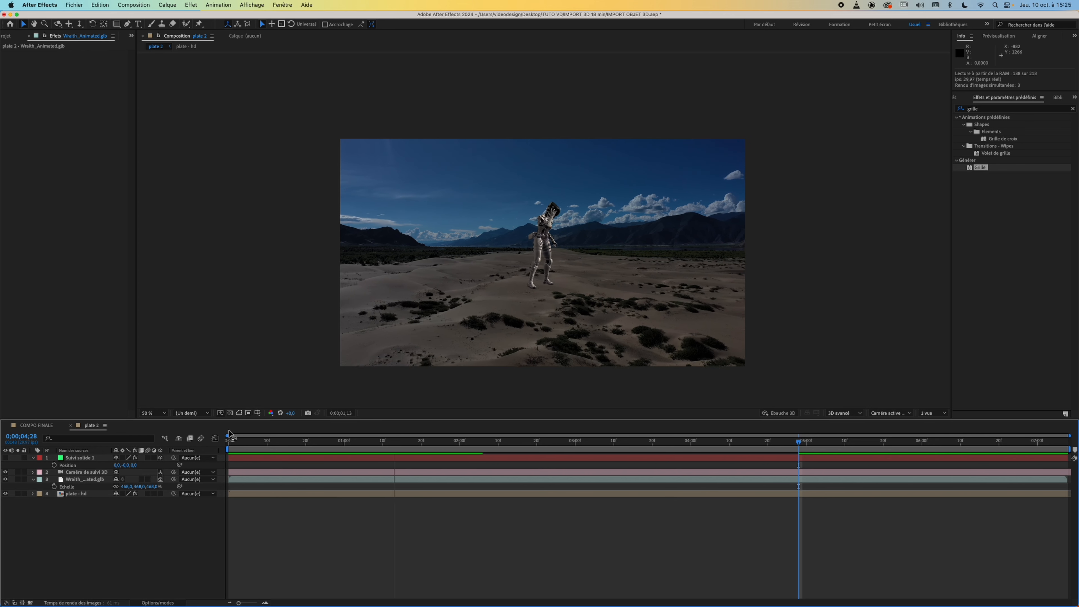
pyautogui.press('space')
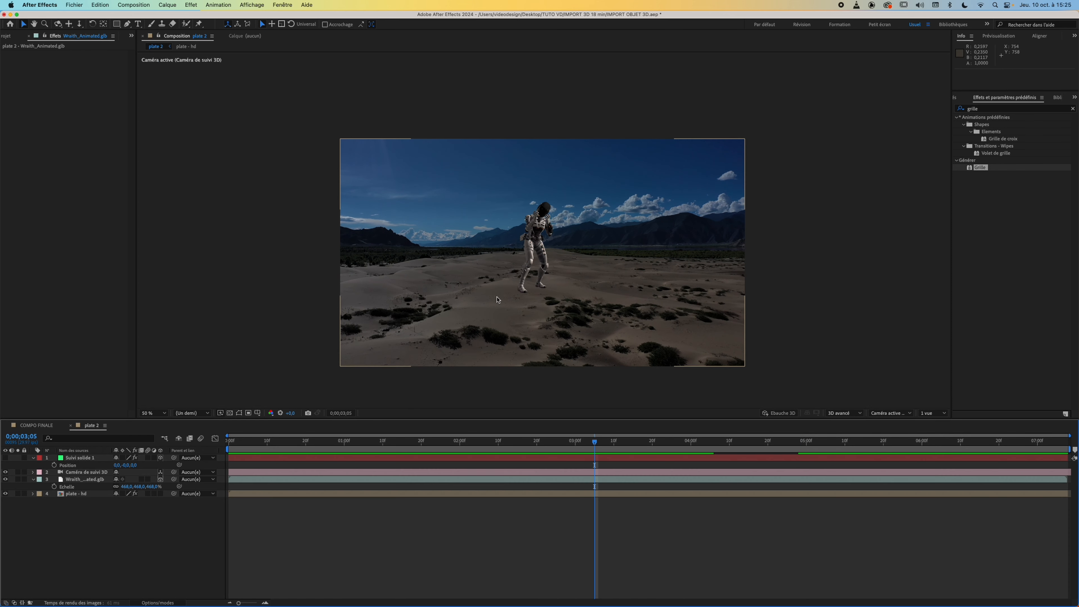
# Return to the start of the composition and create an Environment light (Environnement) that casts shadows, with 100% intensity and 100% shadow intensity
pyautogui.moveTo(403, 441); pyautogui.dragTo(122, 441)
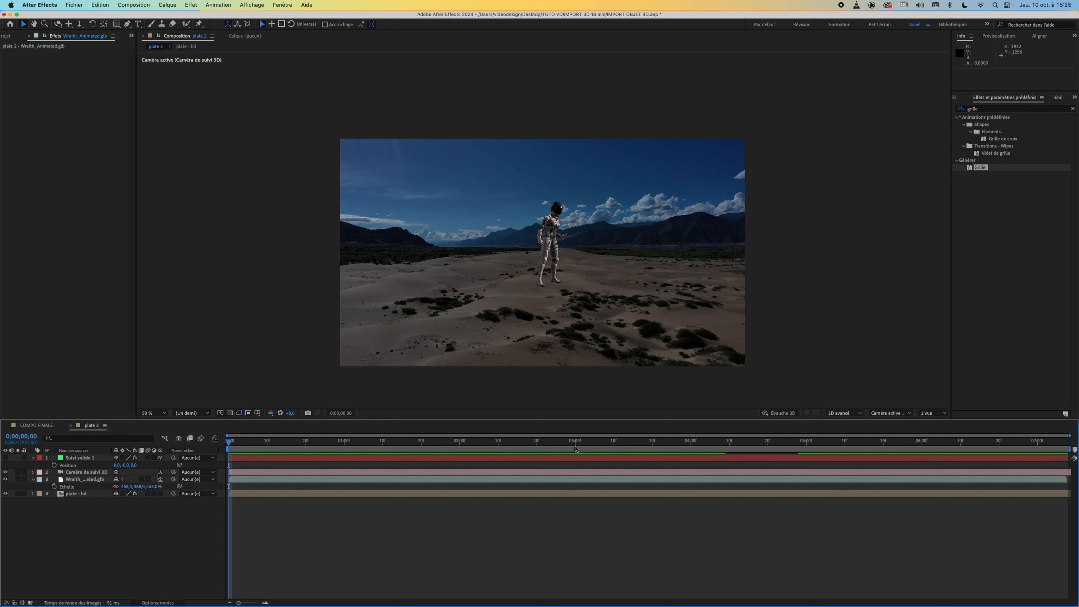
pyautogui.rightClick(173, 539)
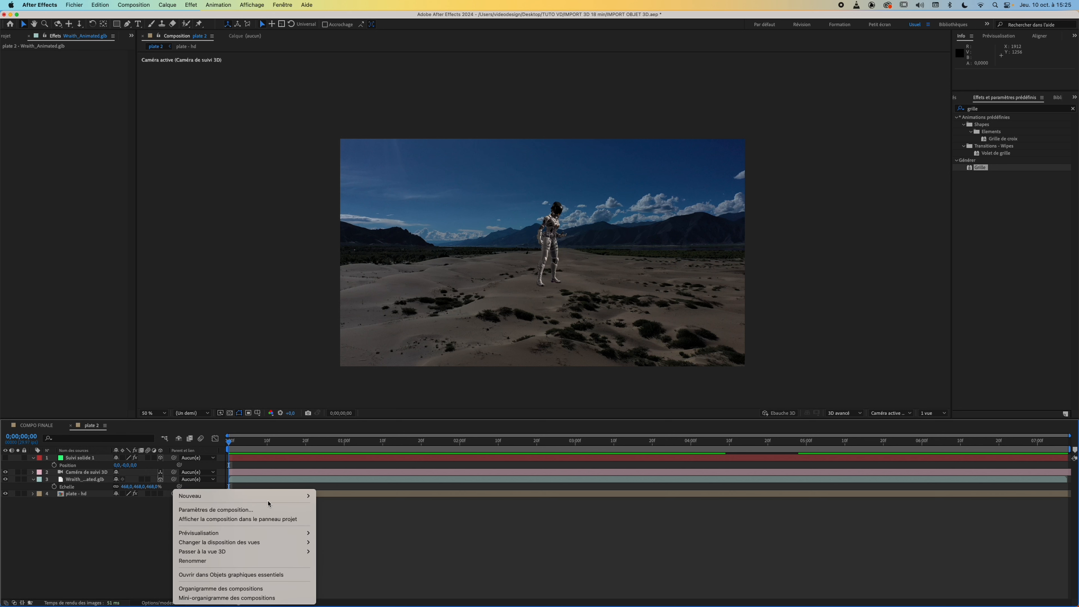
pyautogui.moveTo(251, 496)
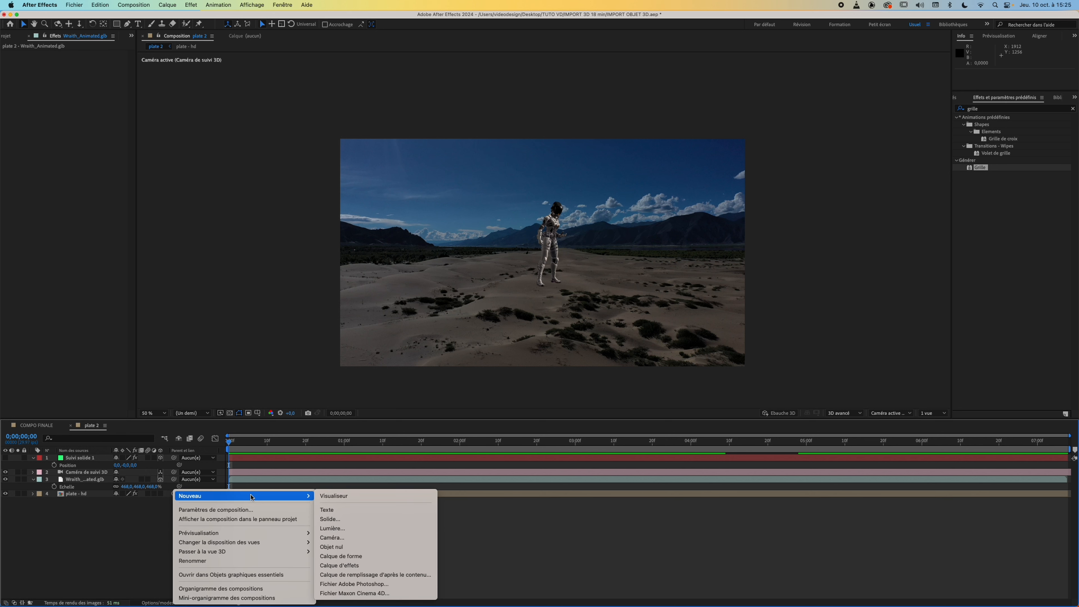
pyautogui.click(373, 529)
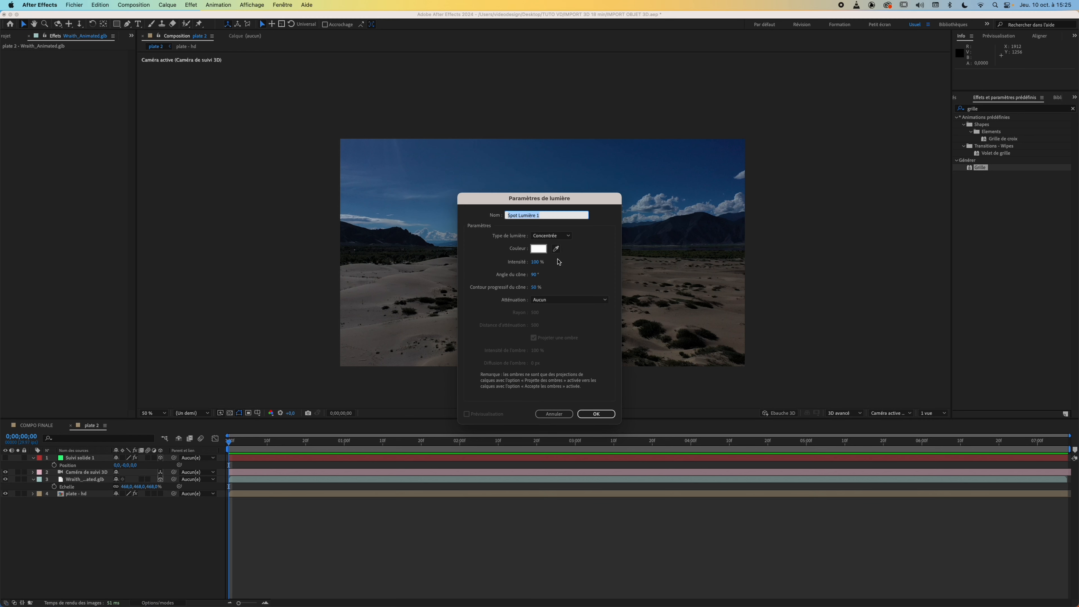
pyautogui.click(552, 236)
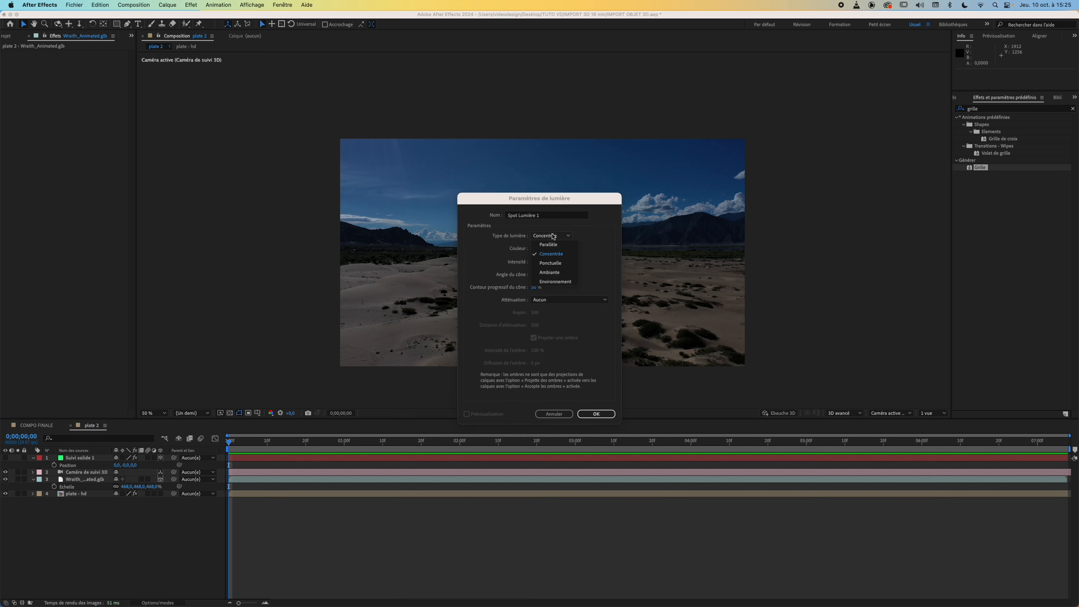
pyautogui.click(562, 282)
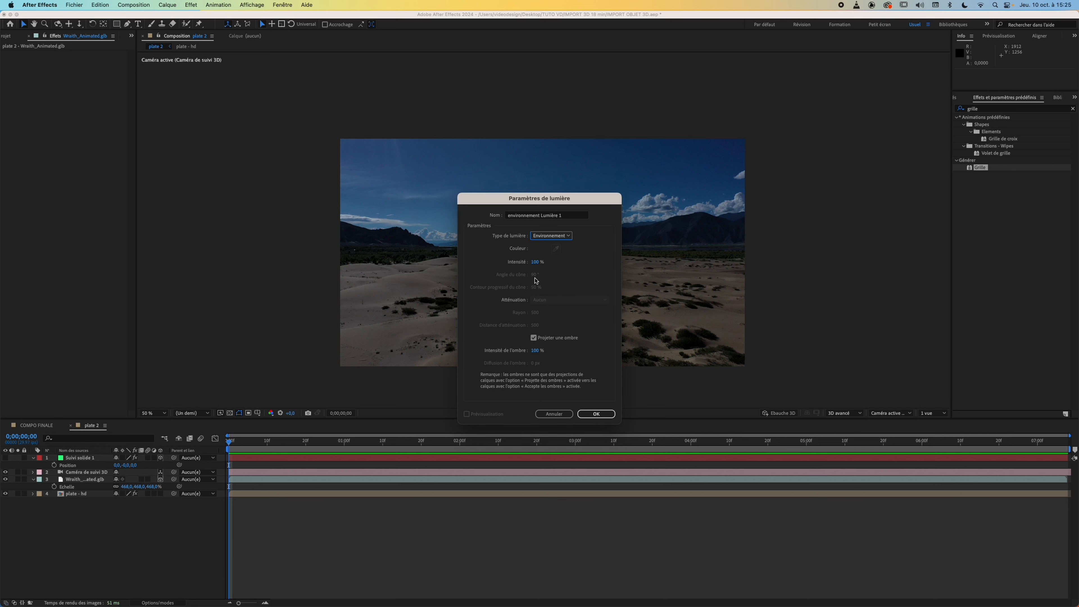
pyautogui.click(596, 414)
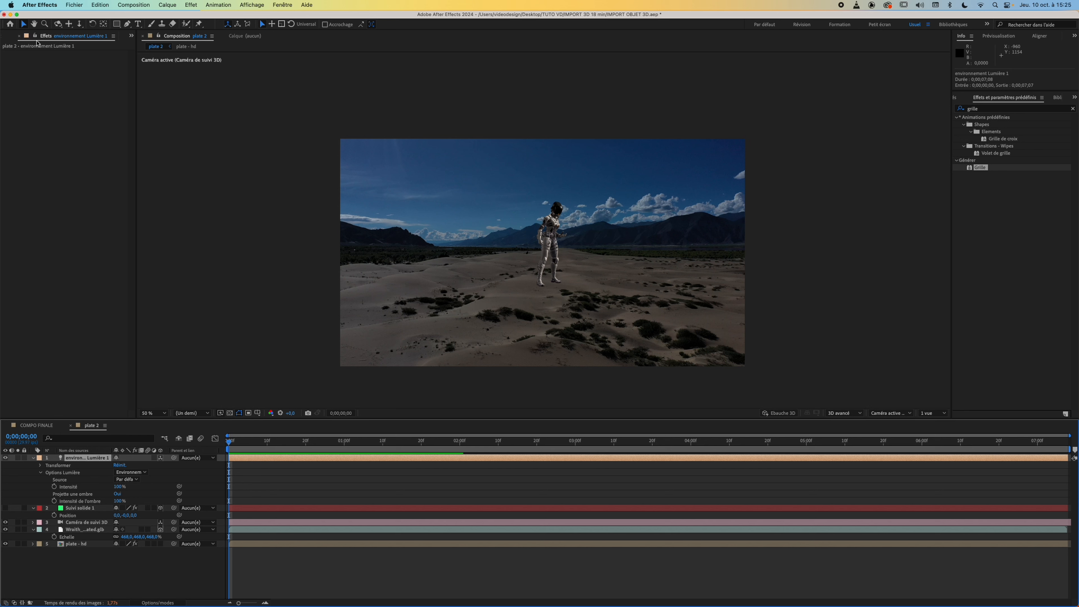
# Place matprev_env.hdr from the project beneath the plate - hd layer and briefly solo it to inspect the image
pyautogui.click(131, 37)
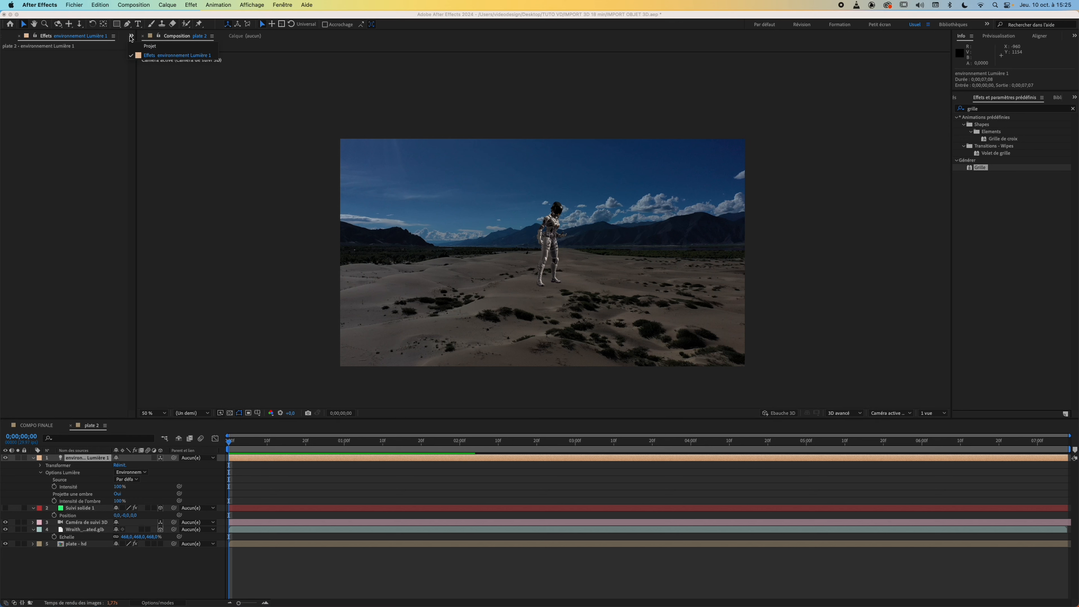
pyautogui.click(160, 48)
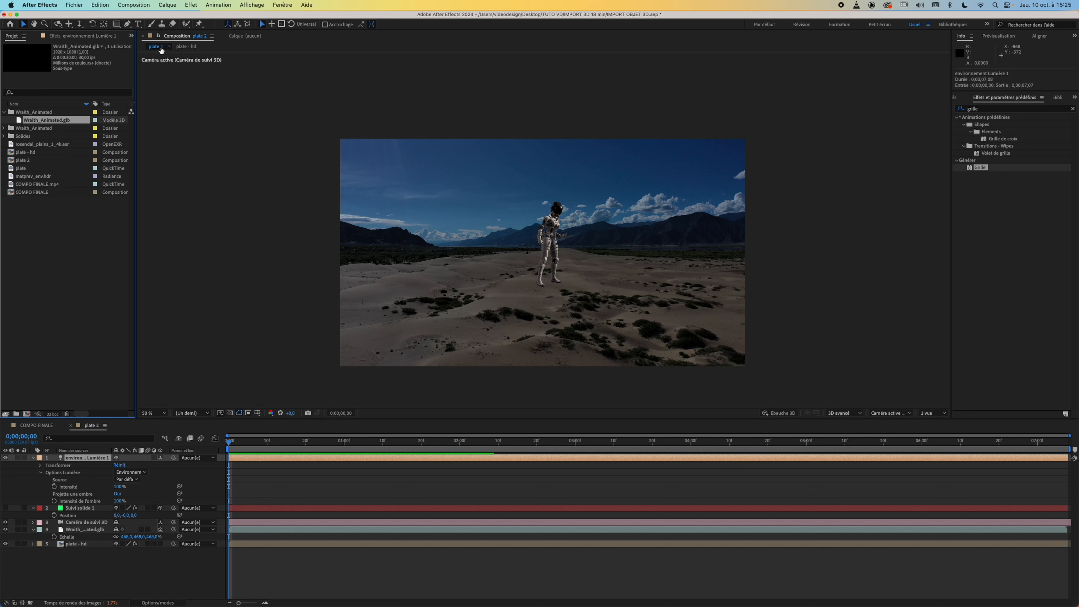
pyautogui.click(37, 178)
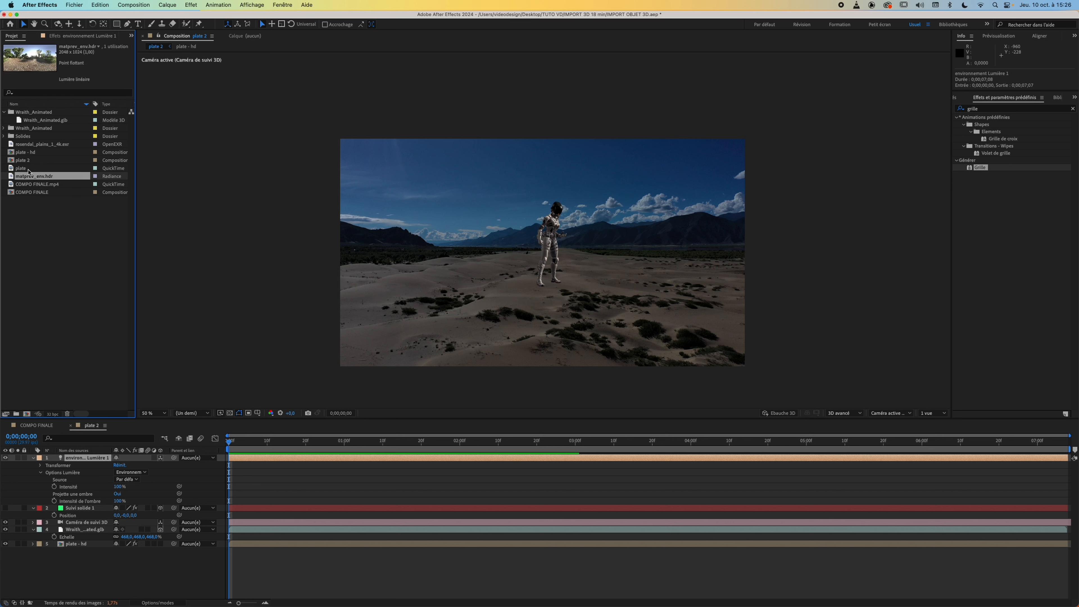
pyautogui.click(45, 145)
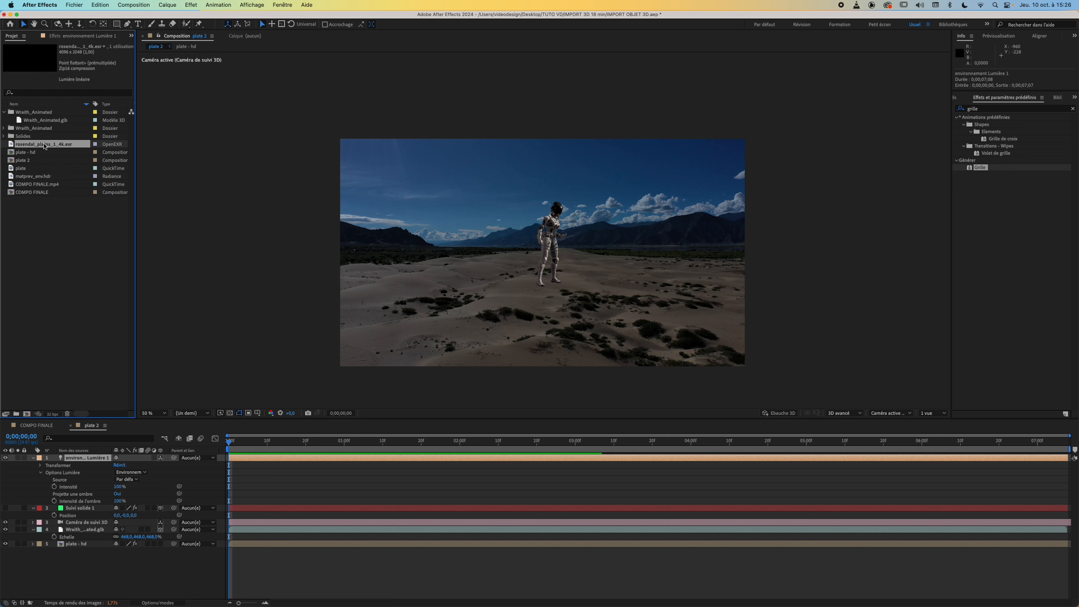
pyautogui.click(33, 177)
pyautogui.moveTo(37, 178); pyautogui.dragTo(88, 571)
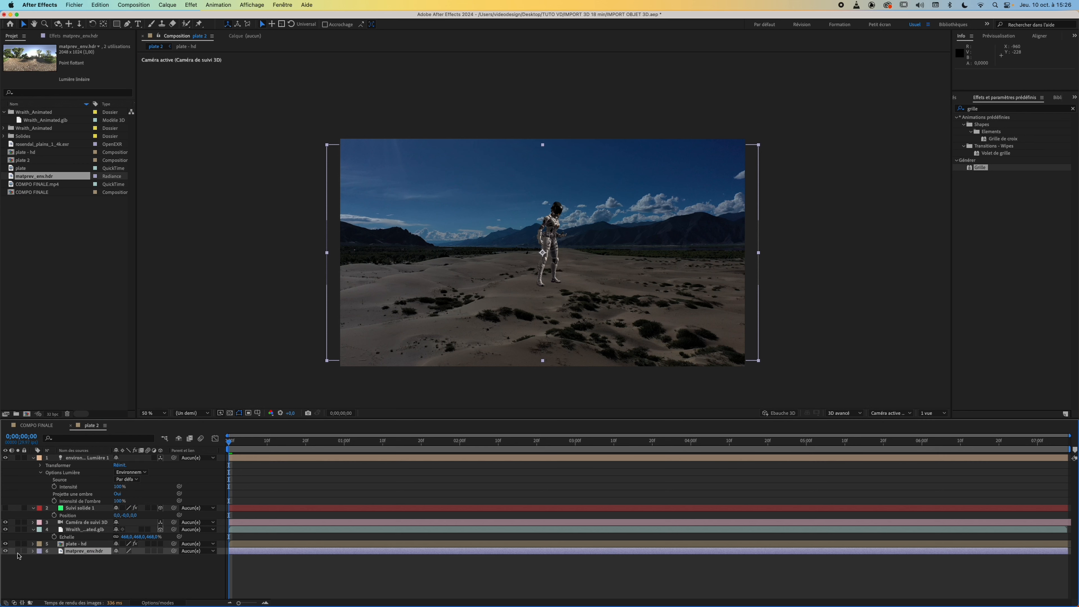
pyautogui.click(18, 551)
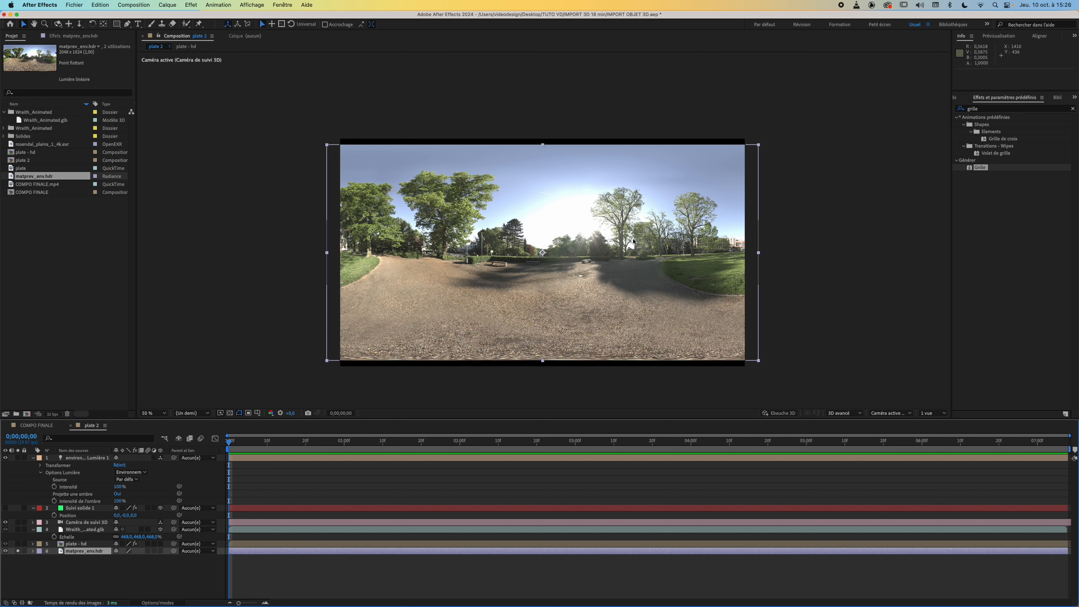
pyautogui.click(17, 552)
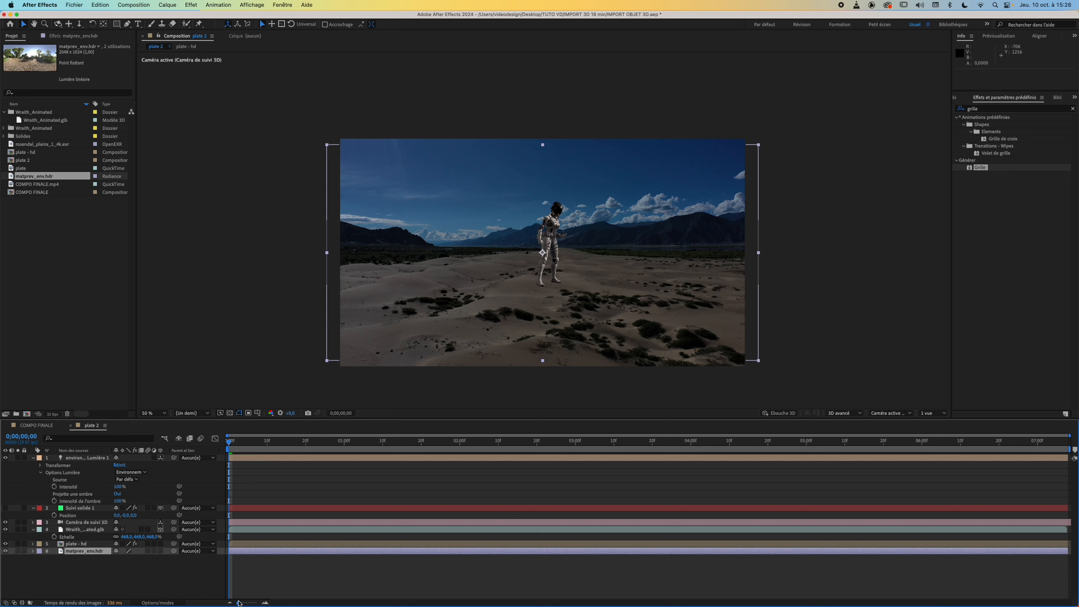
# Select the environment light and widen the timeline's layer area and name column so its name and Source option are fully readable
pyautogui.click(90, 459)
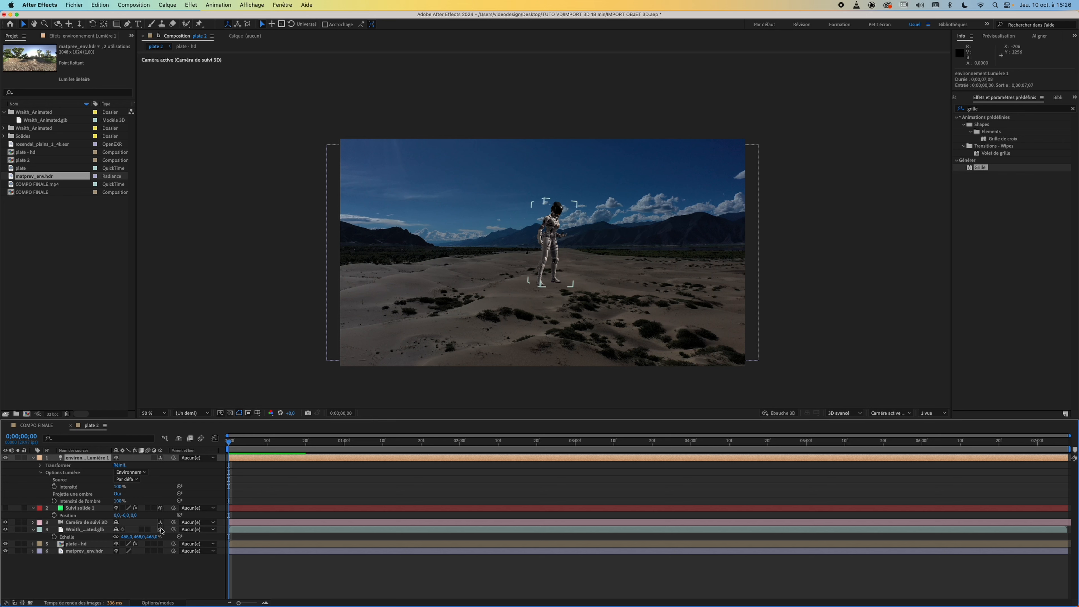
pyautogui.click(40, 474)
pyautogui.click(41, 475)
pyautogui.moveTo(226, 449); pyautogui.dragTo(294, 450)
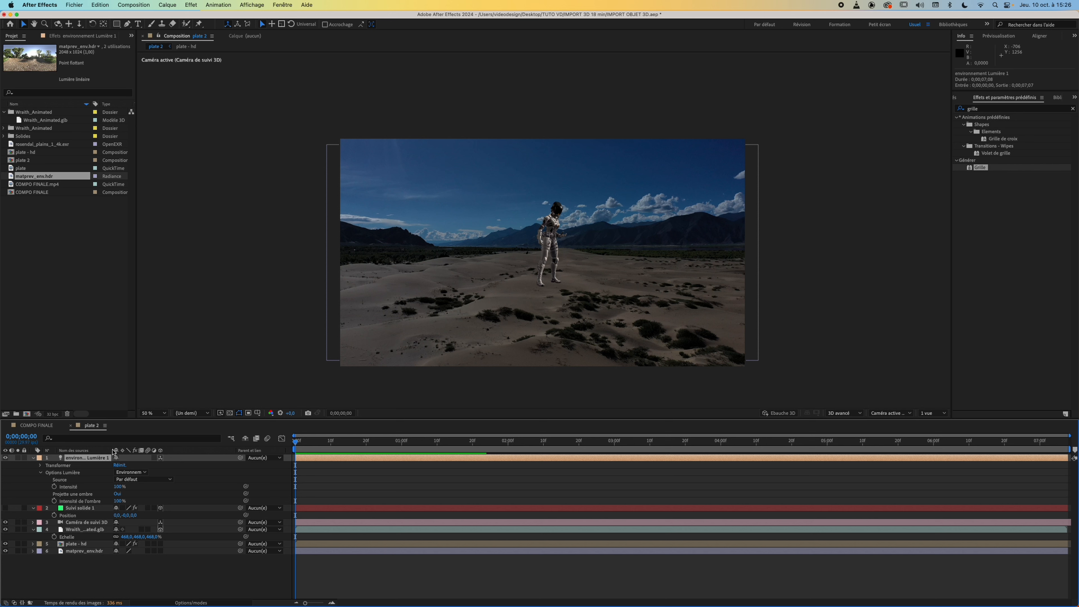
pyautogui.moveTo(109, 451); pyautogui.dragTo(159, 451)
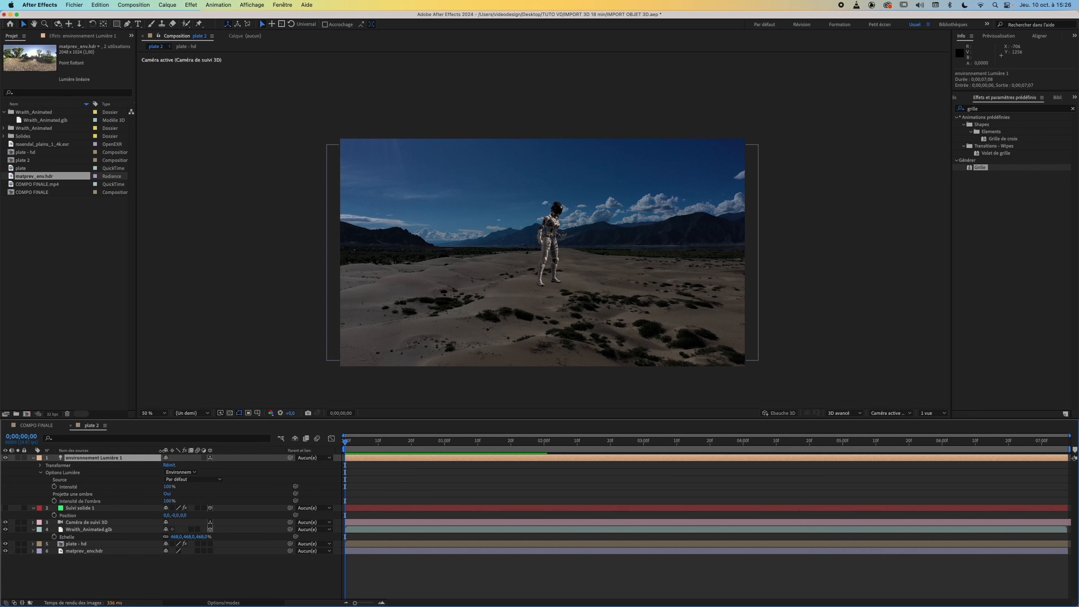
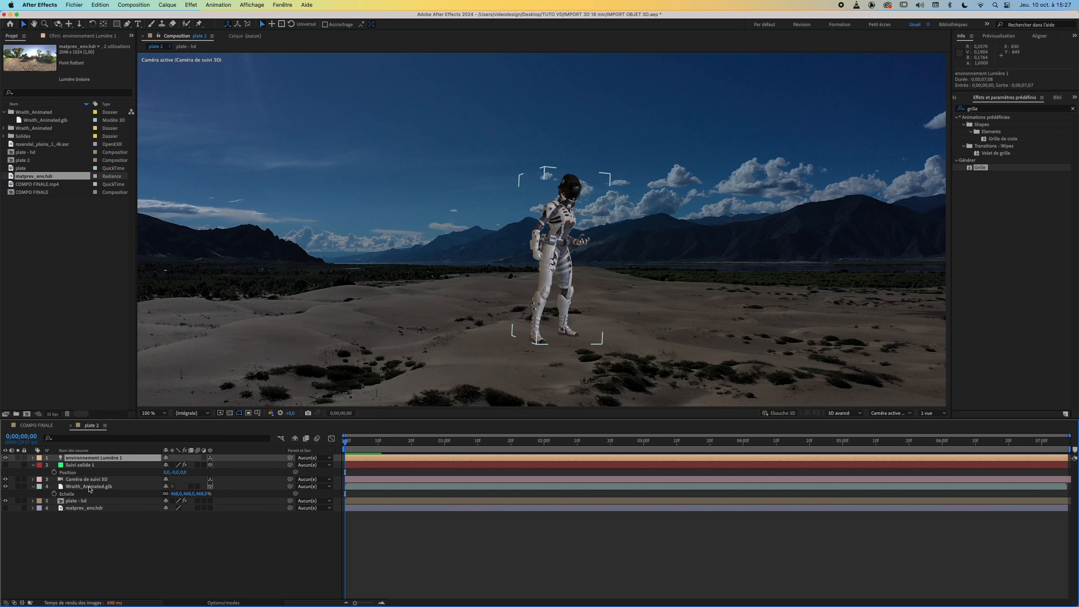
# Reveal the material options of the Wraith_Animated.glb layer to check its shadow casting and receiving settings
pyautogui.click(90, 488)
pyautogui.press('a')
pyautogui.press('a')
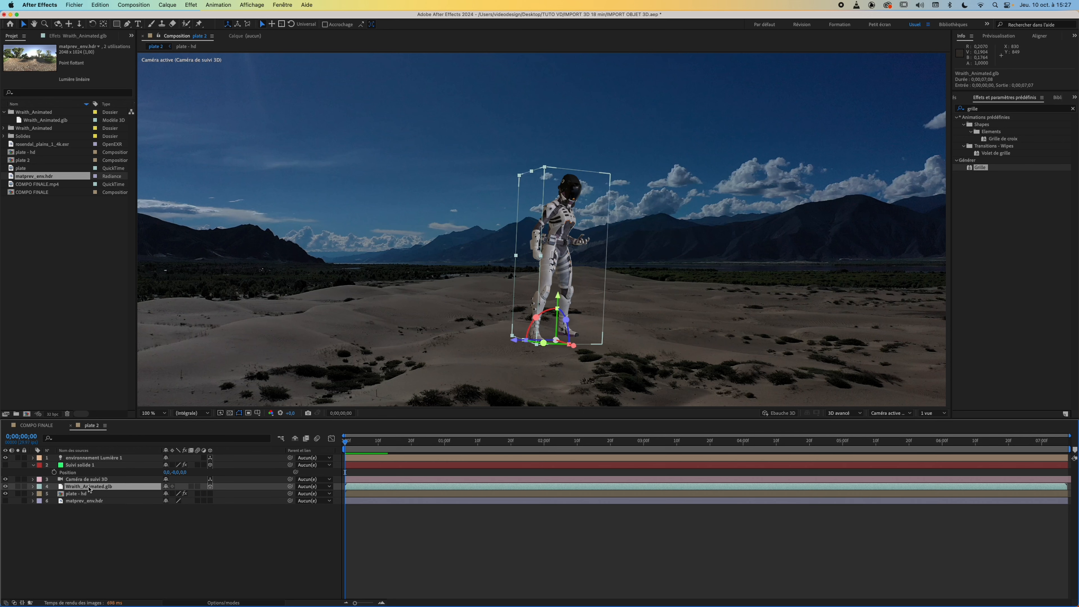
pyautogui.click(132, 557)
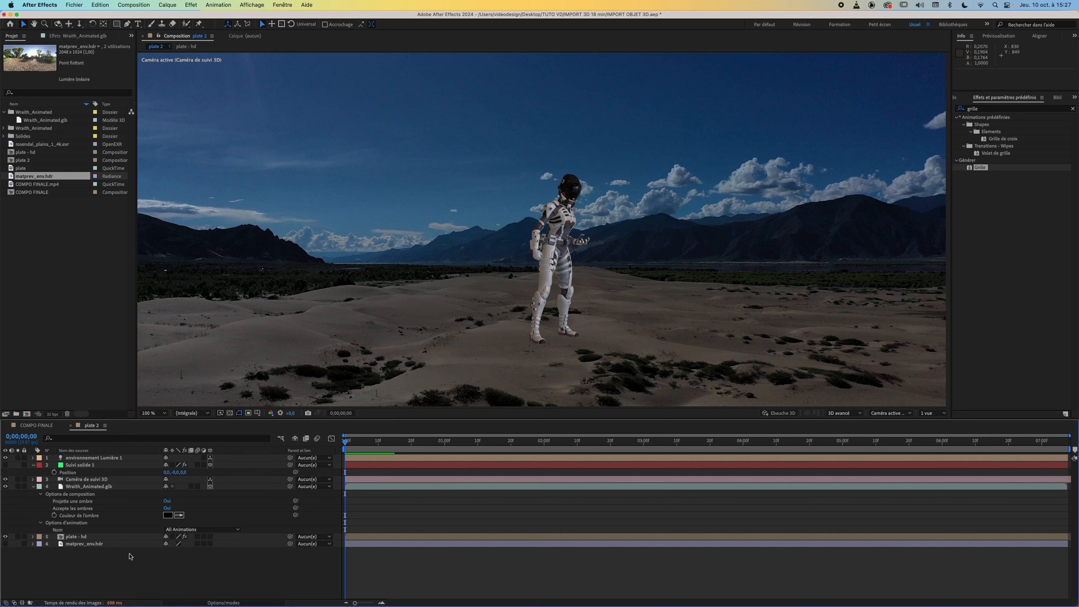
# Make the tracking solid visible and fit the Advanced 3D renderer's shadow projection box to the scene
pyautogui.click(88, 465)
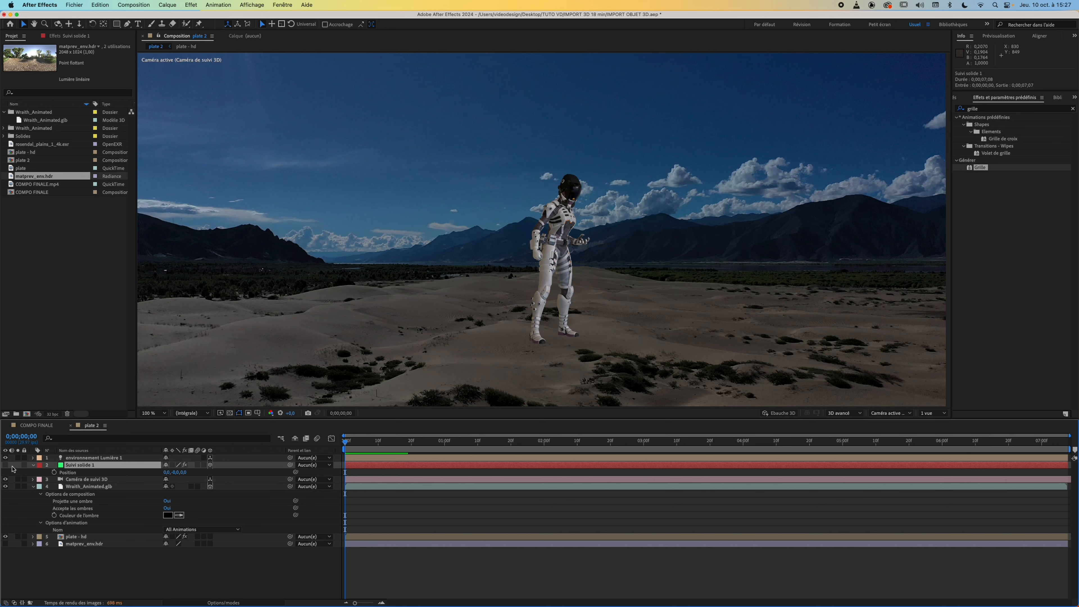
pyautogui.click(6, 465)
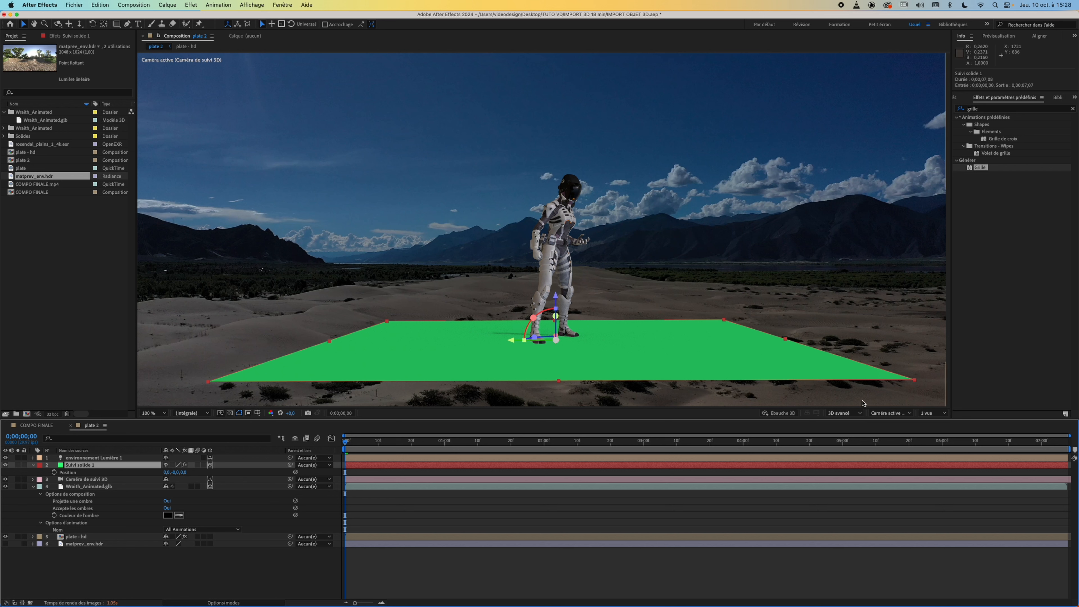
pyautogui.click(847, 413)
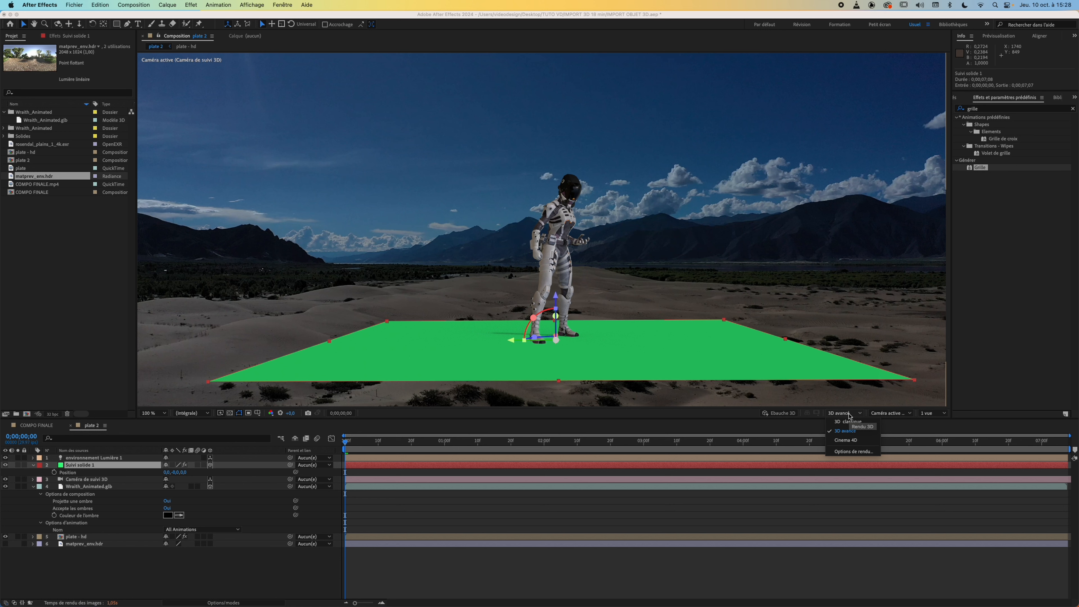
pyautogui.click(858, 452)
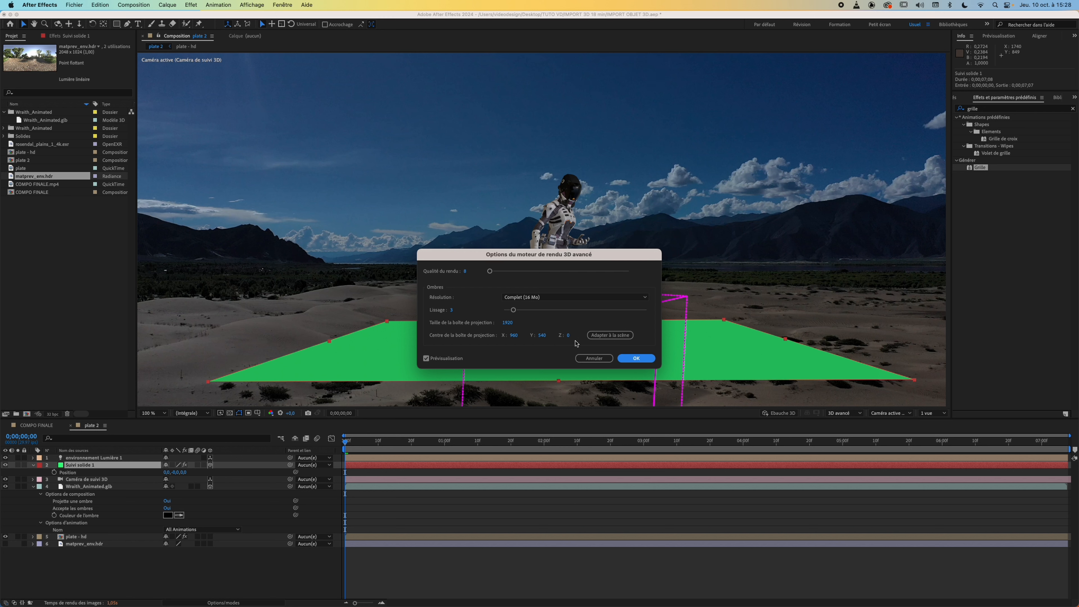
pyautogui.click(614, 338)
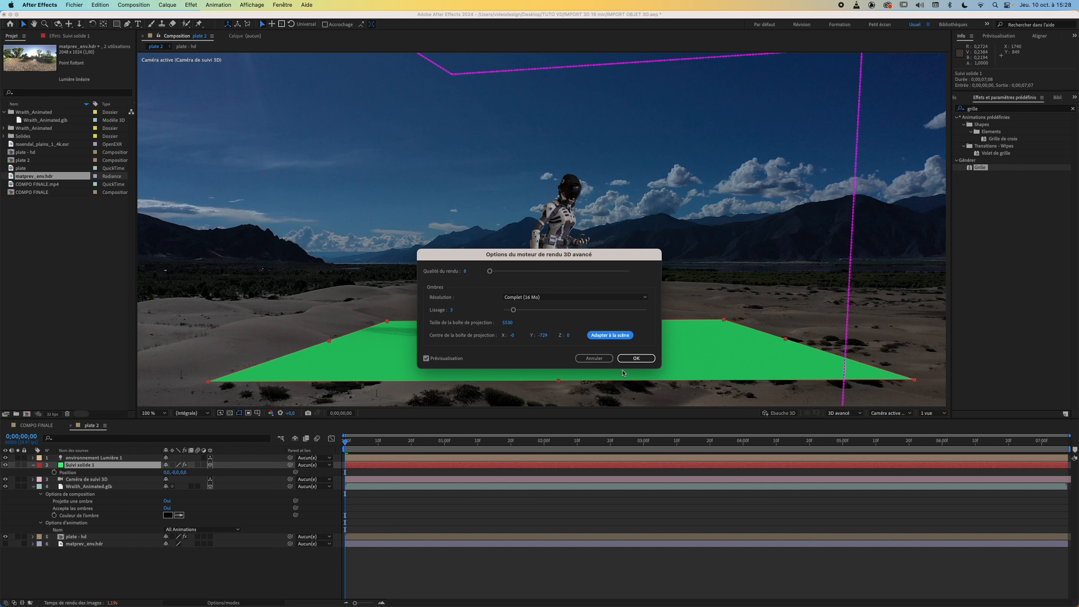
pyautogui.click(638, 359)
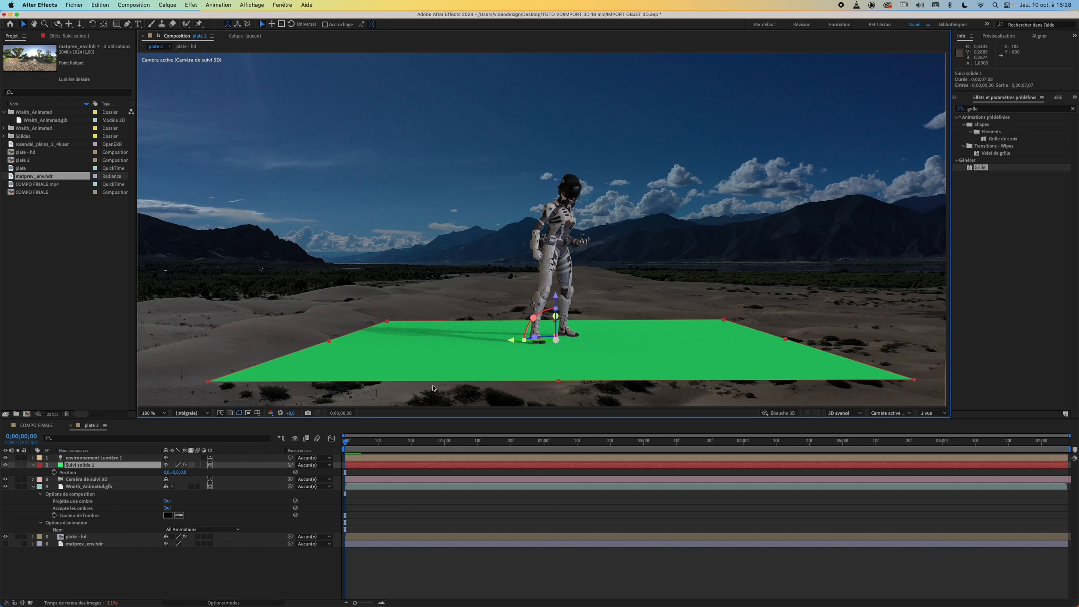
# Reveal the environment light's rotation properties and set its X rotation to about 37°
pyautogui.click(94, 458)
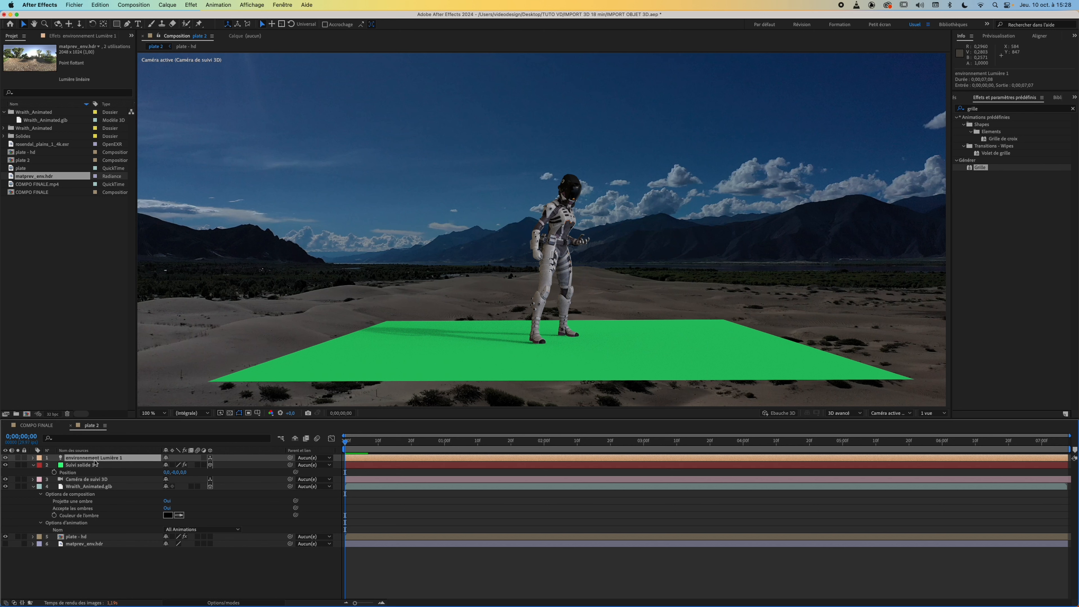
pyautogui.press('r')
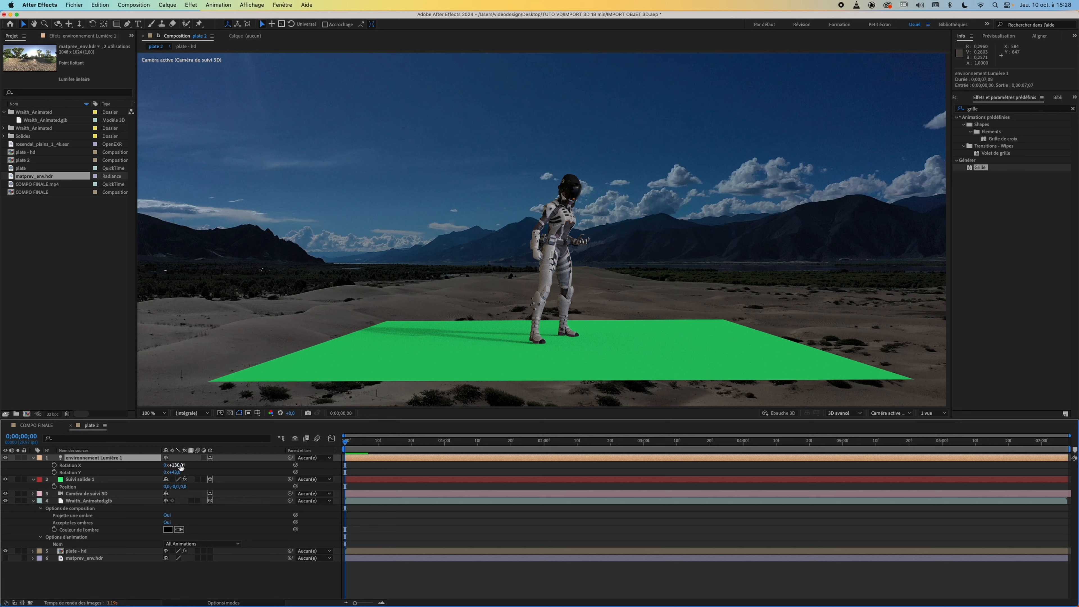
pyautogui.moveTo(180, 465); pyautogui.dragTo(294, 473)
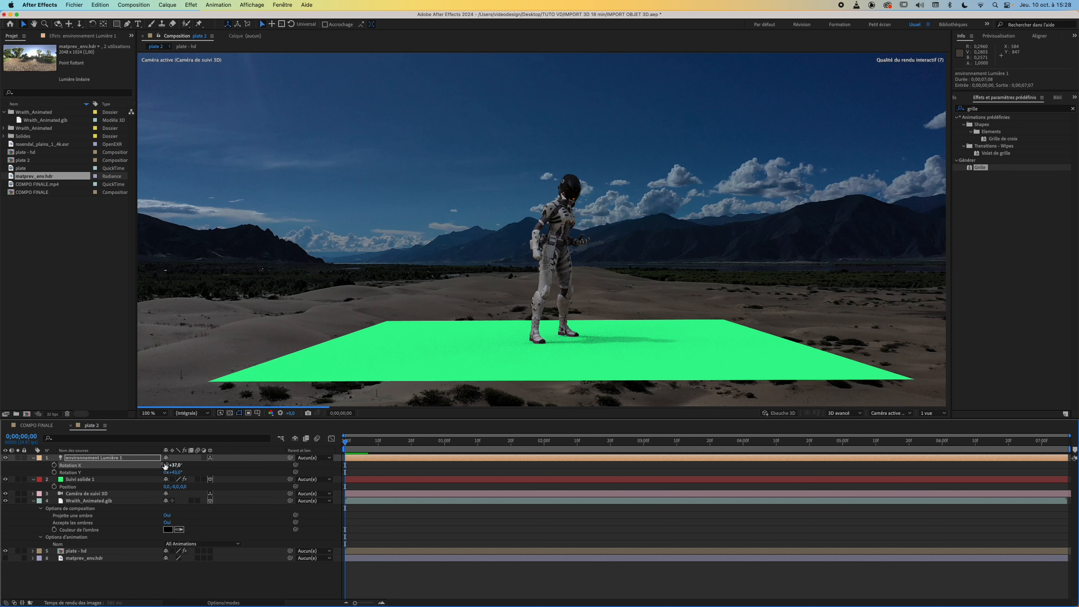
# Reset the environment light's X rotation and set its Y rotation to 0°
pyautogui.rightClick(76, 467)
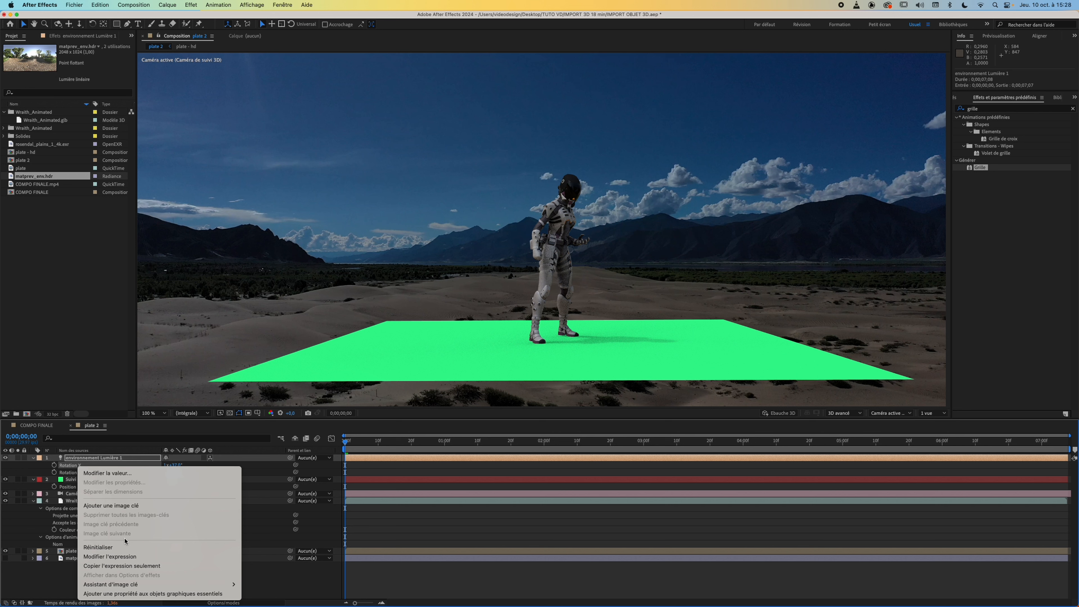
pyautogui.click(115, 549)
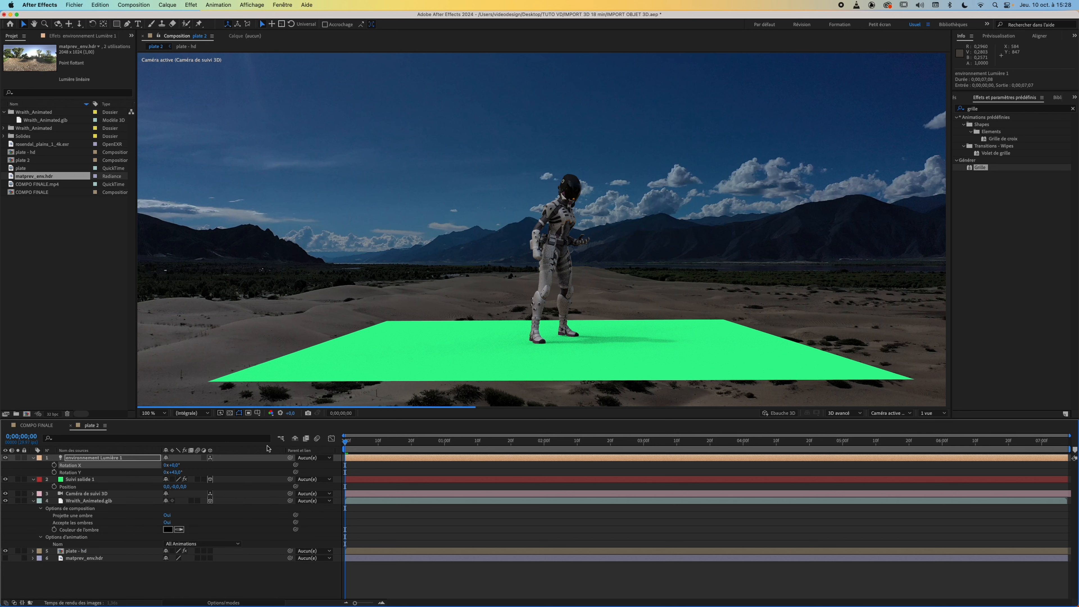
pyautogui.click(175, 473)
pyautogui.write('0')
pyautogui.press('Return')
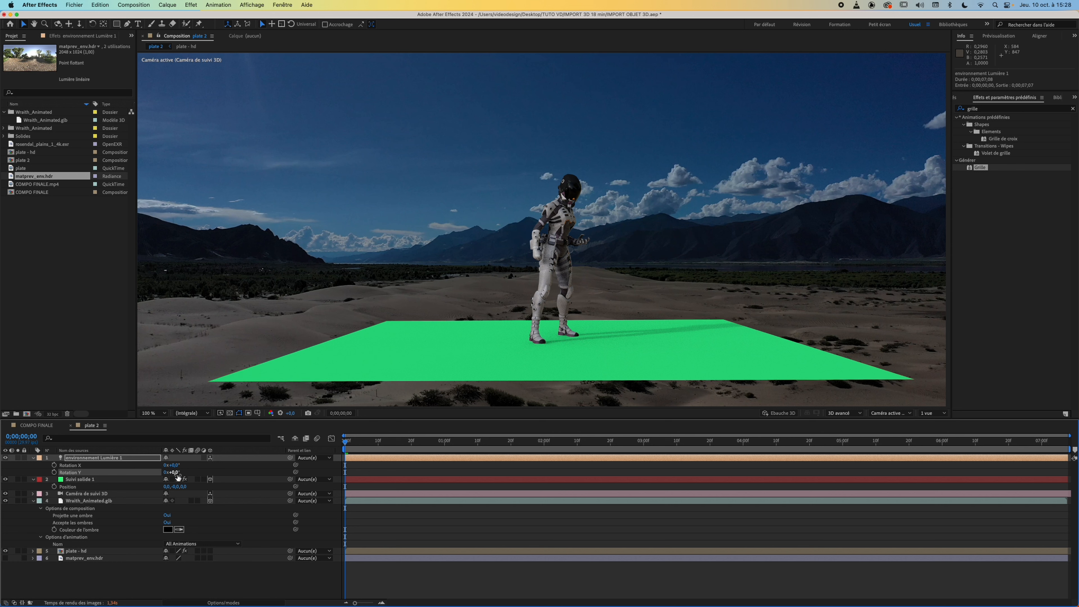
# Rotate the environment light to 60° on X and 80° on Y to redirect the shadow, and select the tracking solid
pyautogui.moveTo(173, 473); pyautogui.dragTo(228, 483)
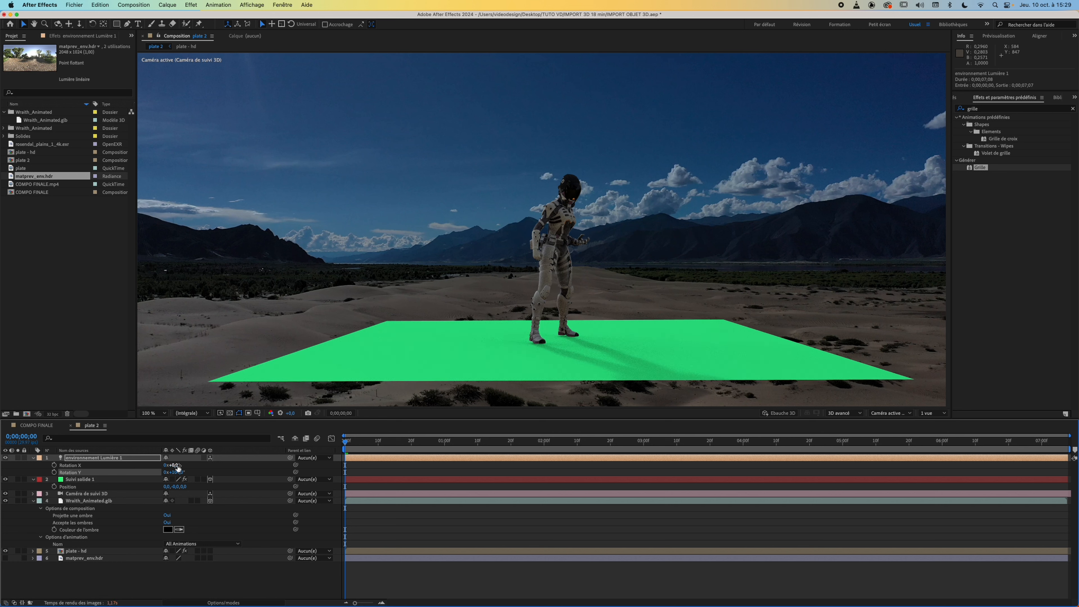
pyautogui.moveTo(176, 468)
pyautogui.mouseDown()
pyautogui.moveTo(204, 471)
pyautogui.moveTo(170, 474)
pyautogui.mouseUp()
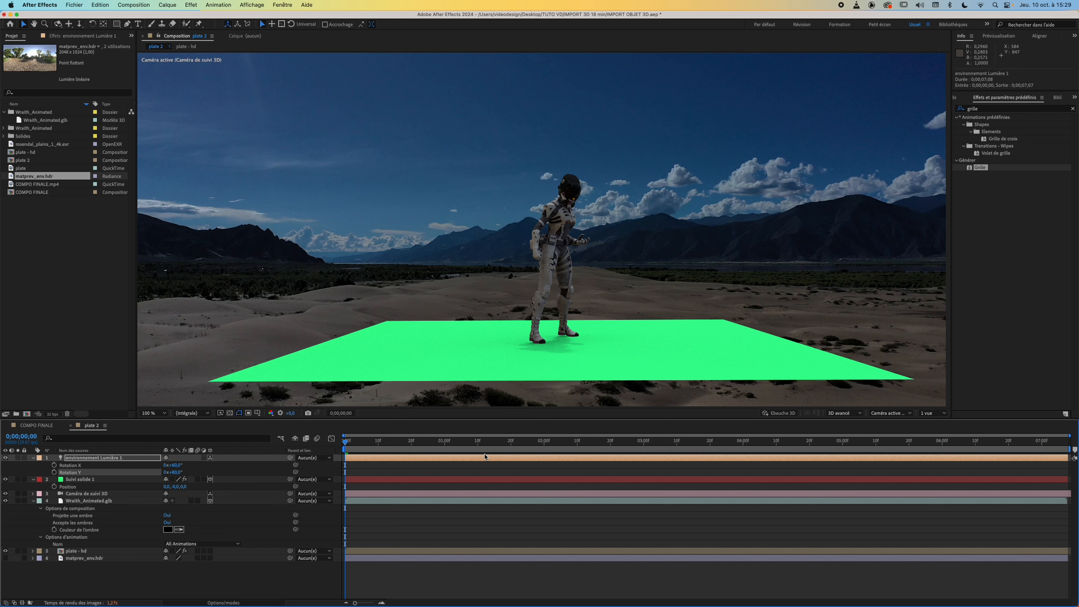
pyautogui.click(652, 352)
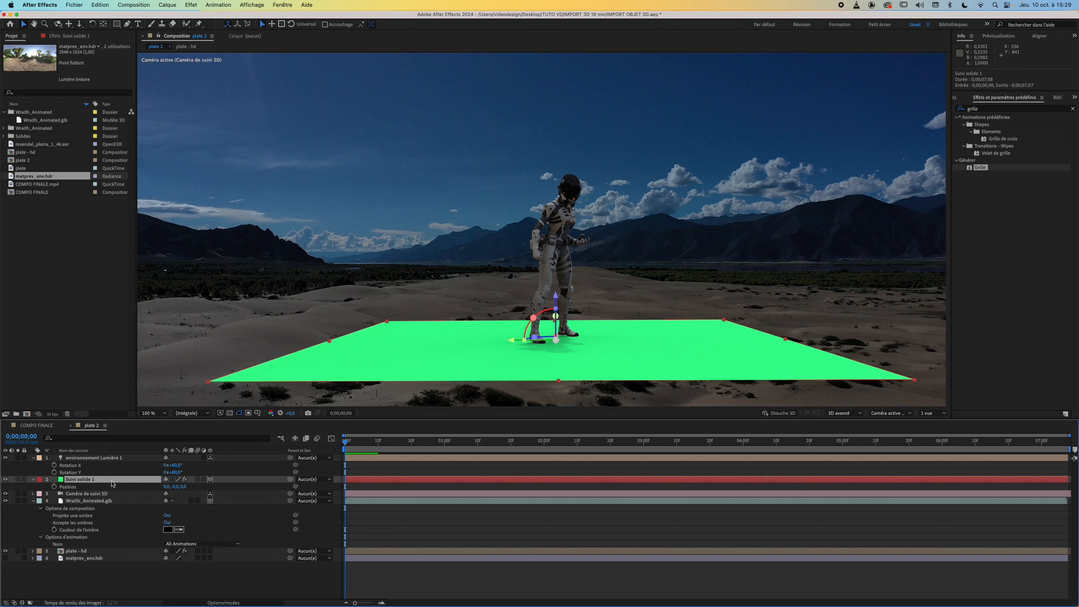
# Reveal the tracking solid's surface options and set its Accepts Shadows option to Only (Seul(e))
pyautogui.press('a')
pyautogui.press('q')
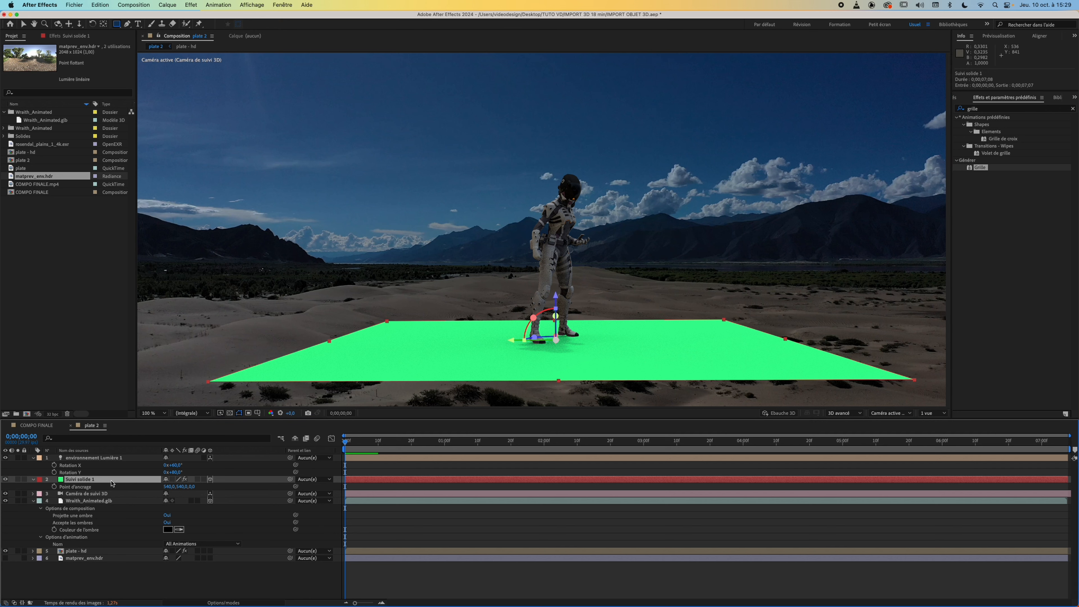
pyautogui.press('a')
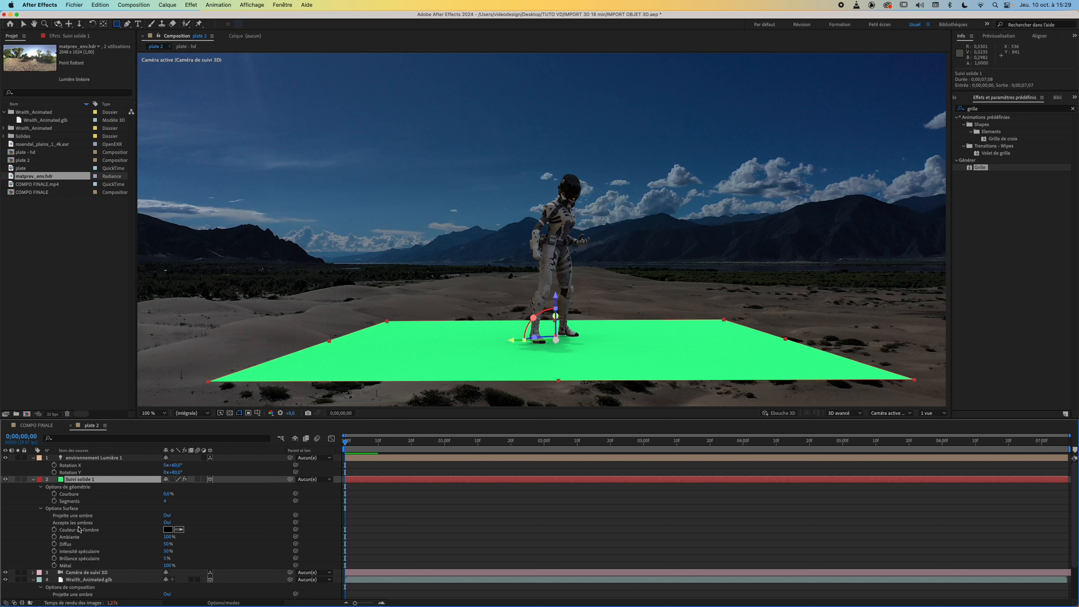
pyautogui.click(77, 524)
pyautogui.click(168, 523)
pyautogui.click(168, 523)
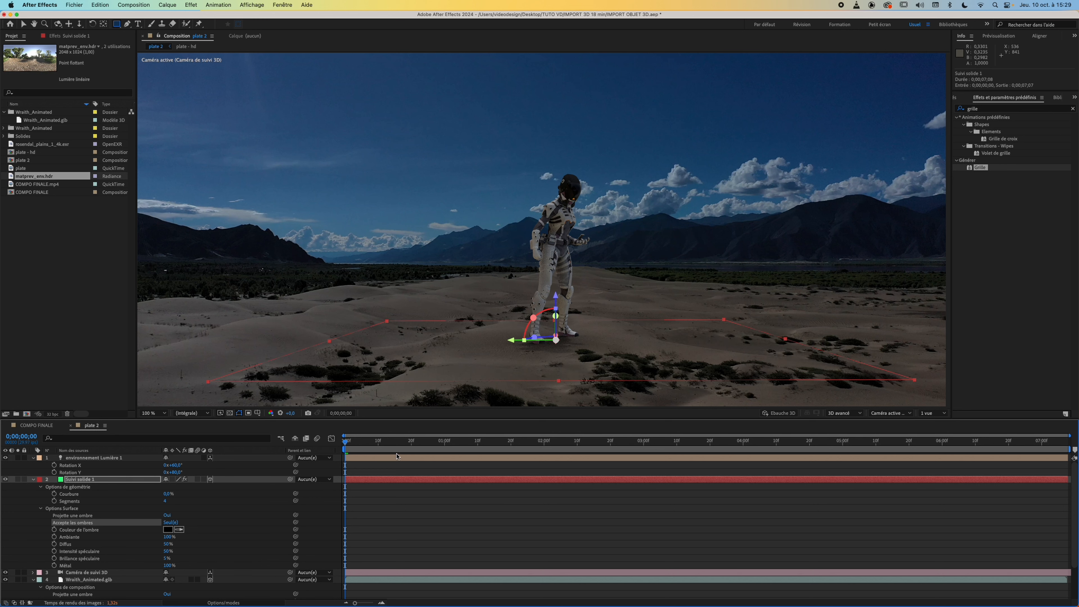
# At 0;00;01;09, raise the tracking solid slightly to position -0.1, -7.7, 0.4 under the character's feet
pyautogui.scroll(1, 581, 351)
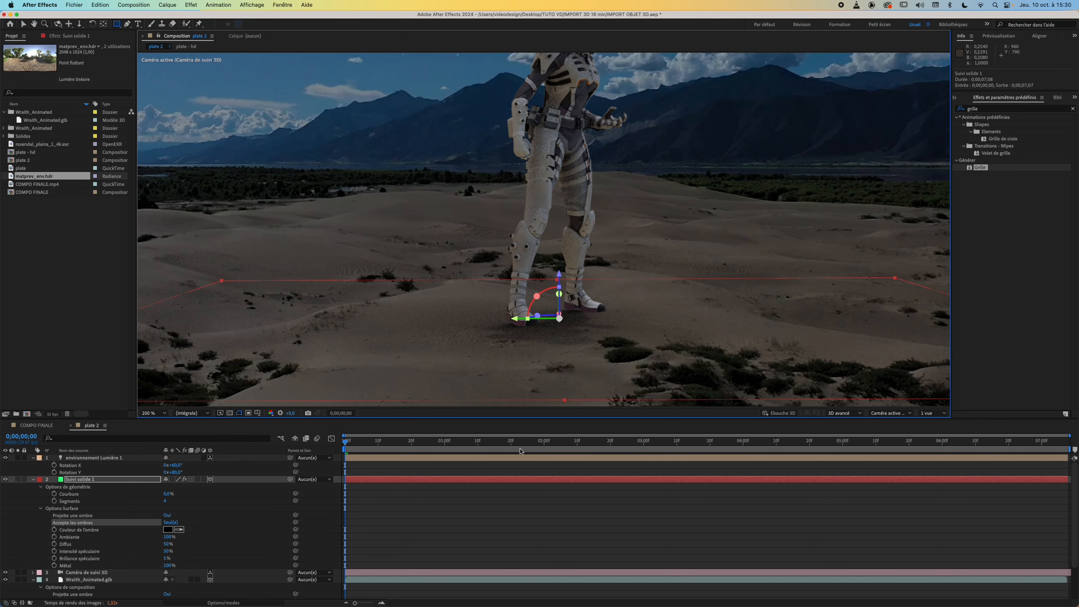
pyautogui.click(505, 535)
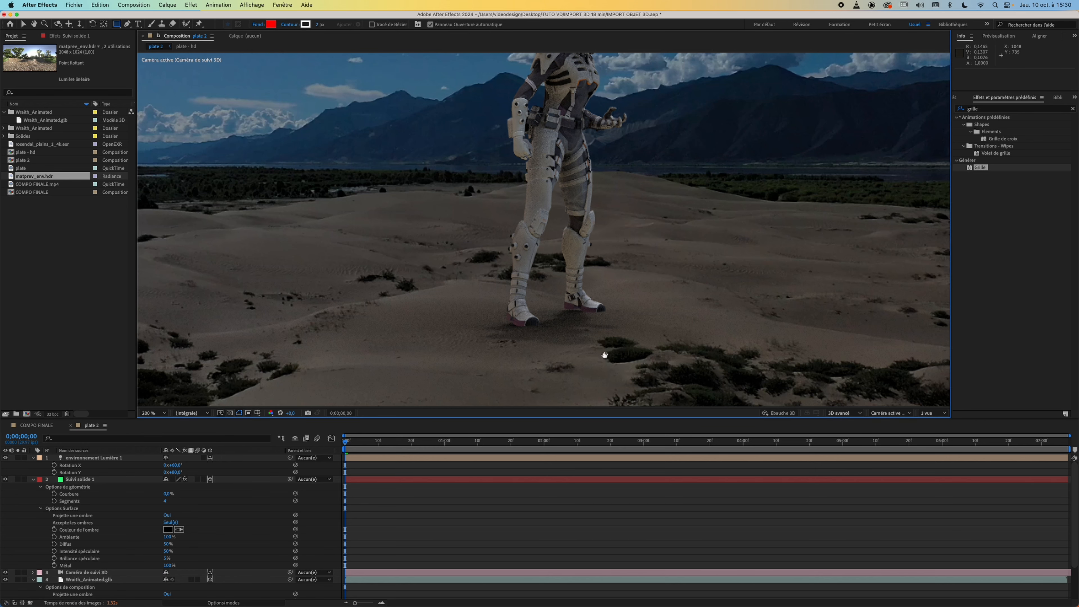
pyautogui.moveTo(410, 445); pyautogui.dragTo(535, 460)
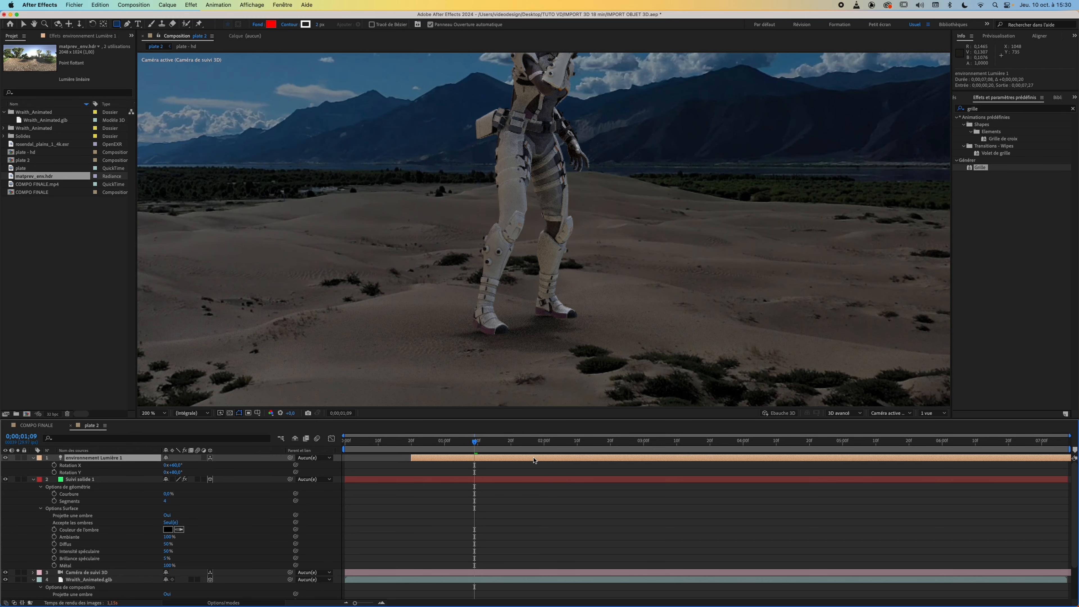
pyautogui.click(149, 480)
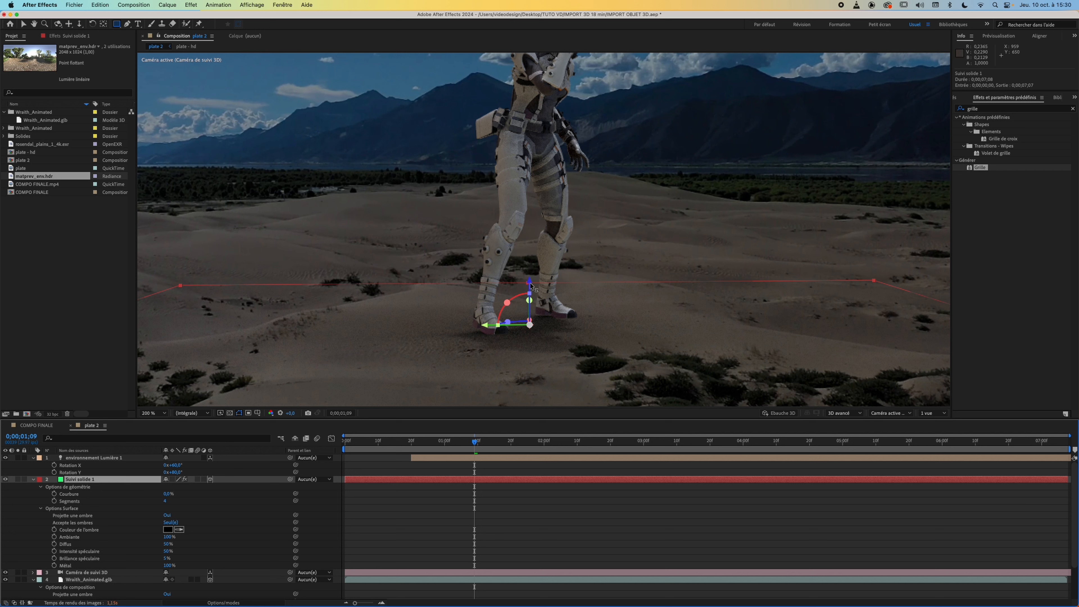
pyautogui.moveTo(531, 283); pyautogui.dragTo(532, 282)
pyautogui.press(',')
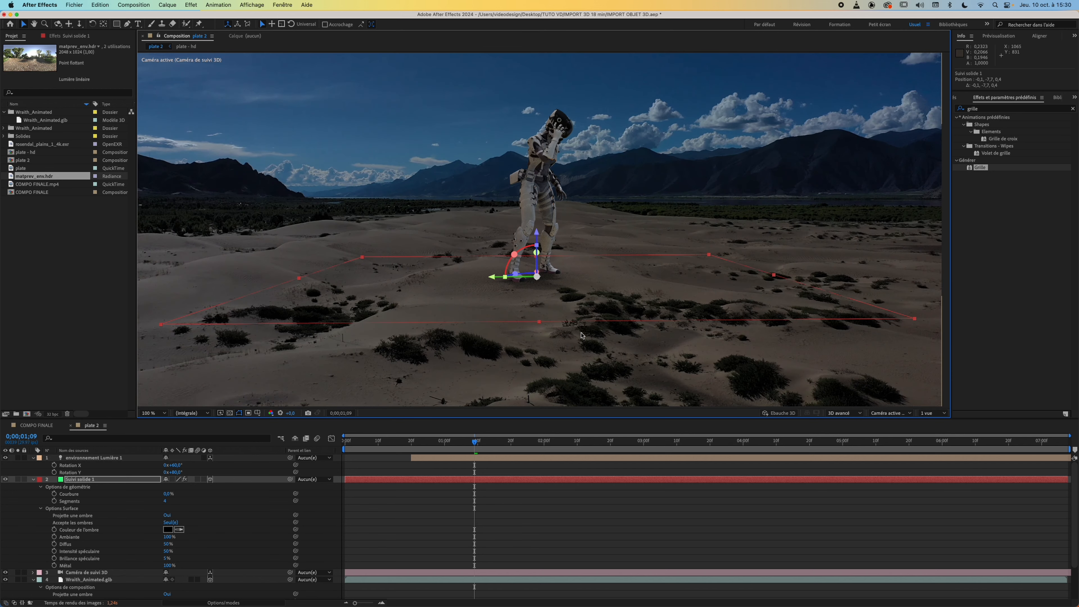
pyautogui.press('.')
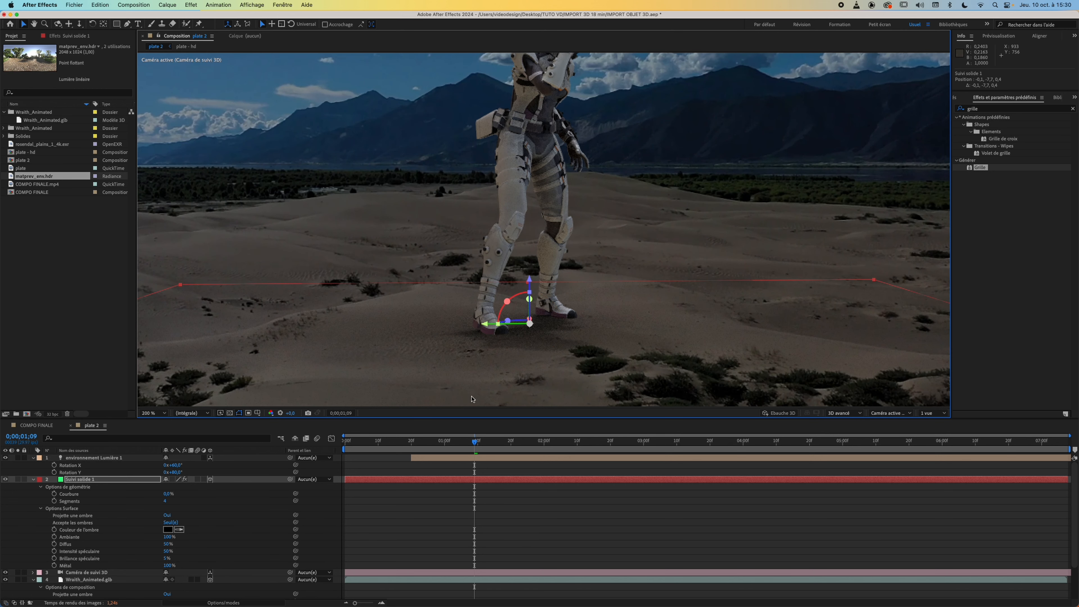
# Sample the tracking solid's shadow colour from the plate and darken it to 181513
pyautogui.click(178, 529)
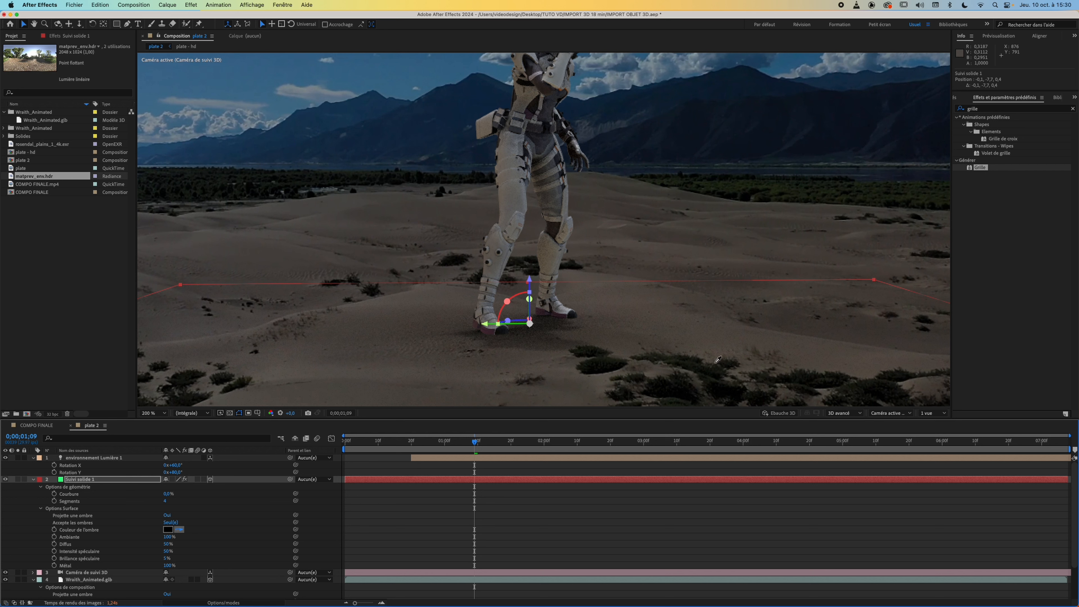
pyautogui.click(803, 318)
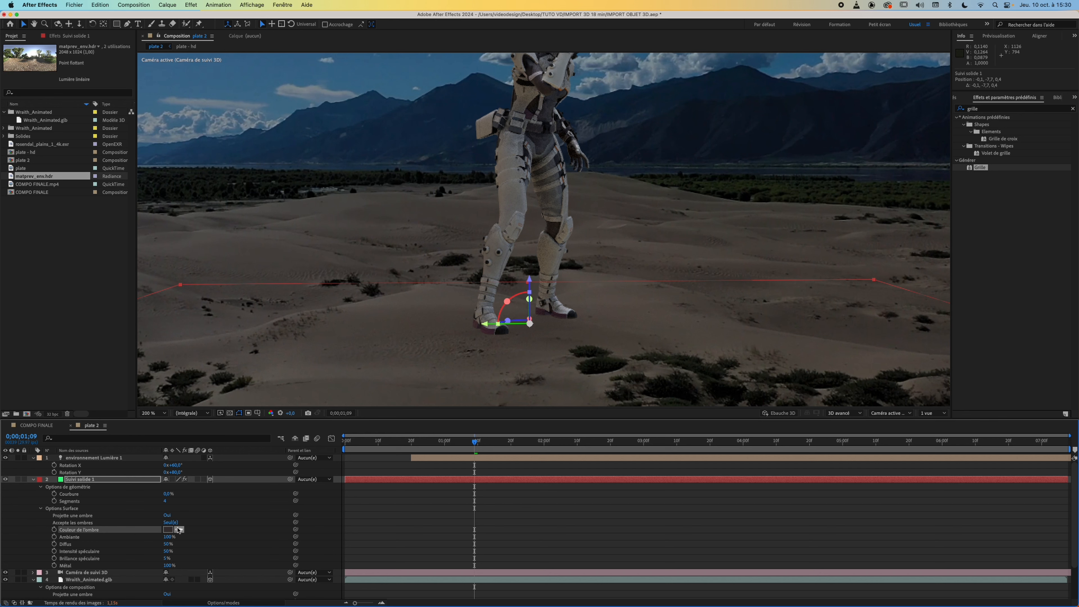
pyautogui.click(169, 531)
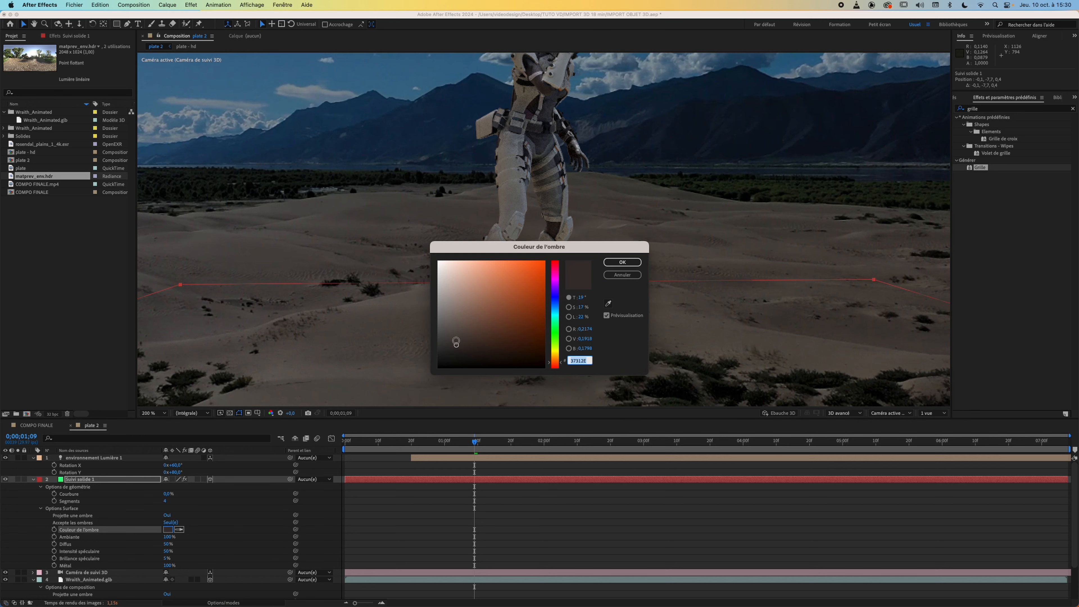
pyautogui.moveTo(478, 251); pyautogui.dragTo(652, 311)
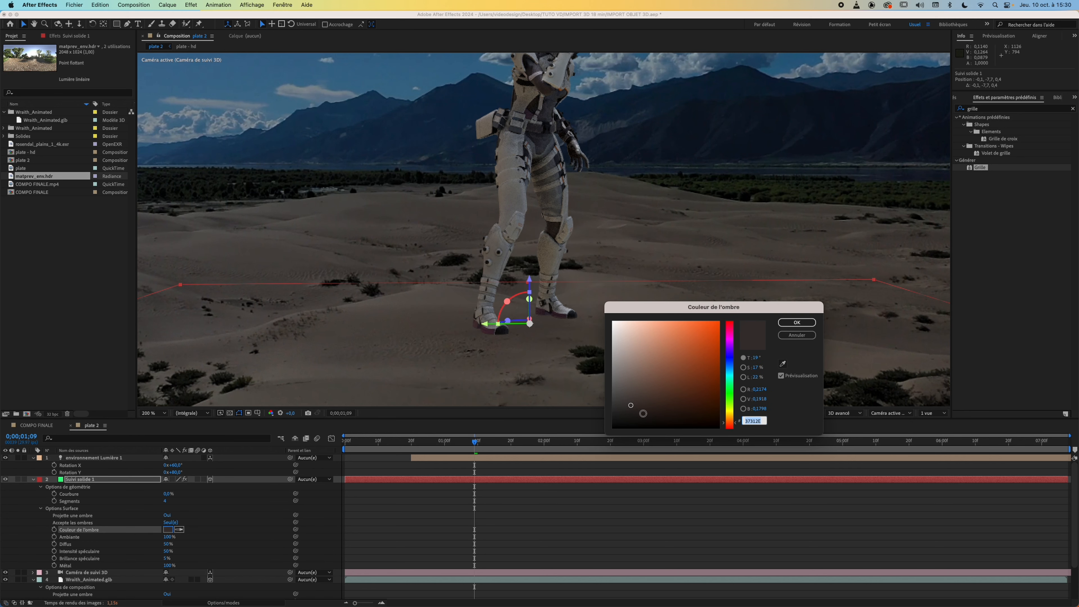
pyautogui.moveTo(632, 407); pyautogui.dragTo(634, 418)
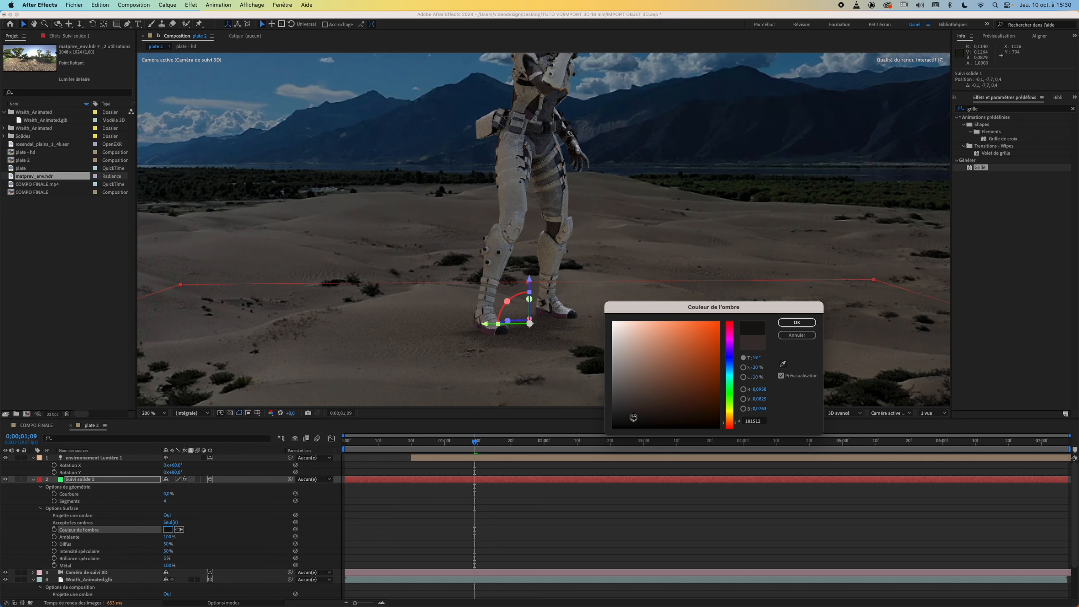
pyautogui.click(797, 322)
# In the Advanced 3D renderer options, set the shadow smoothing to 6 and the render quality to 13
pyautogui.scroll(4, 577, 335)
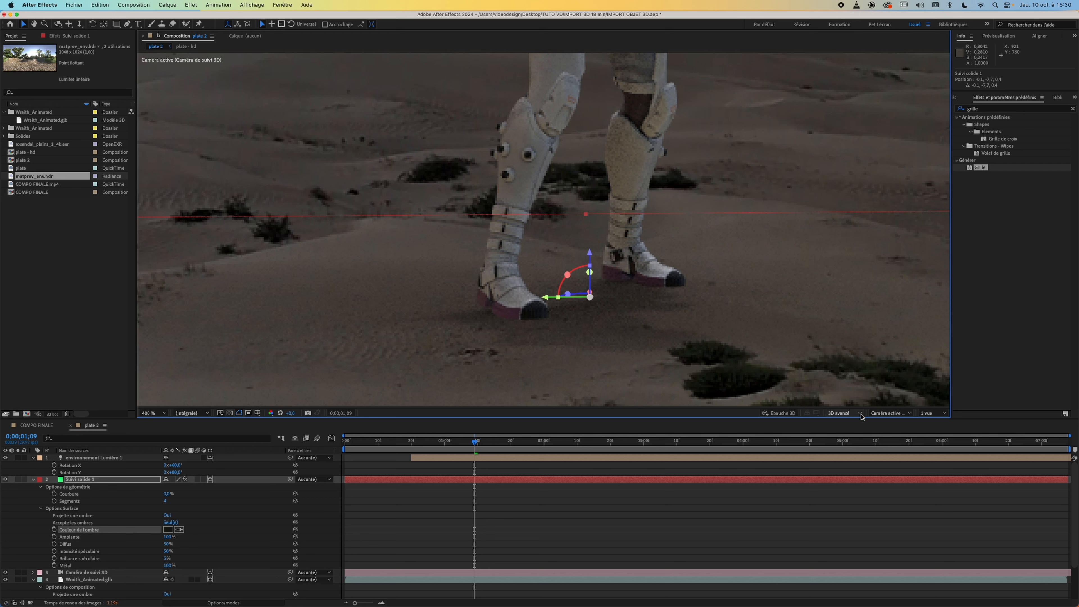
pyautogui.click(848, 417)
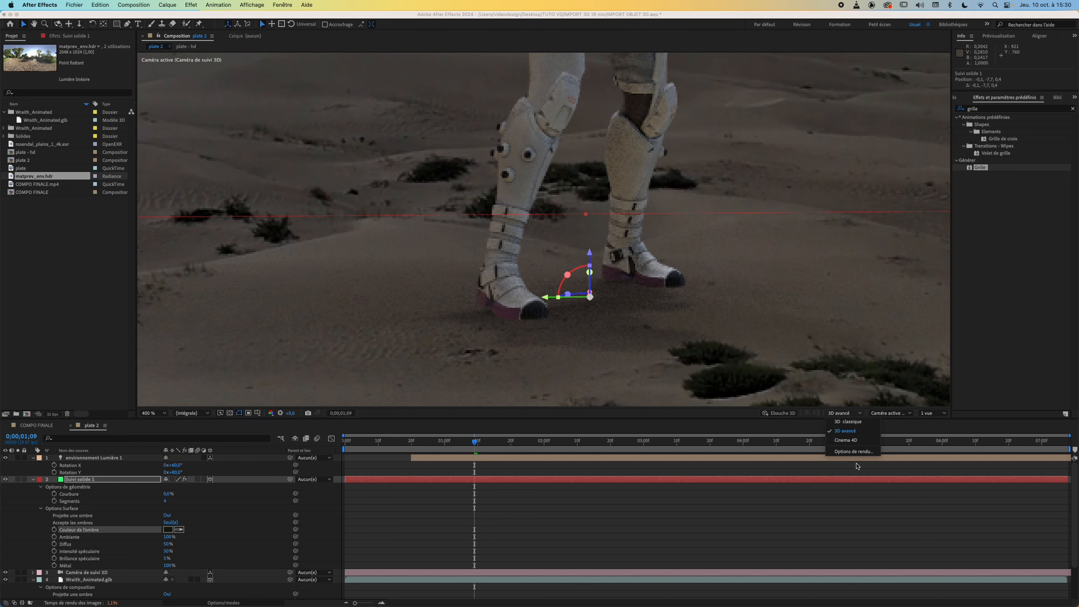
pyautogui.click(851, 454)
pyautogui.moveTo(464, 259); pyautogui.dragTo(406, 346)
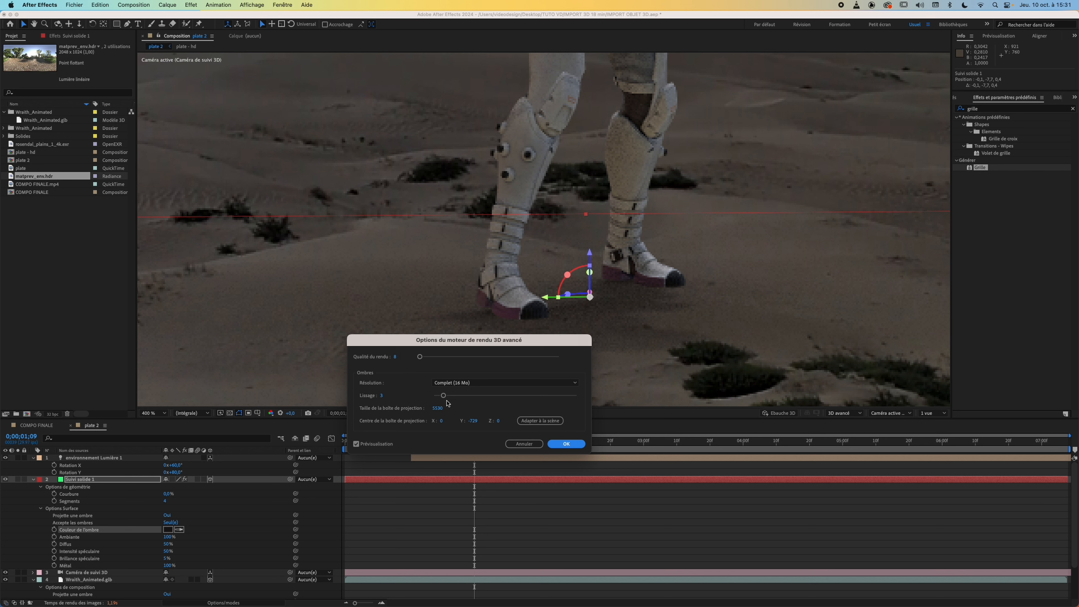
pyautogui.moveTo(444, 399); pyautogui.dragTo(463, 404)
pyautogui.moveTo(420, 357); pyautogui.dragTo(423, 361)
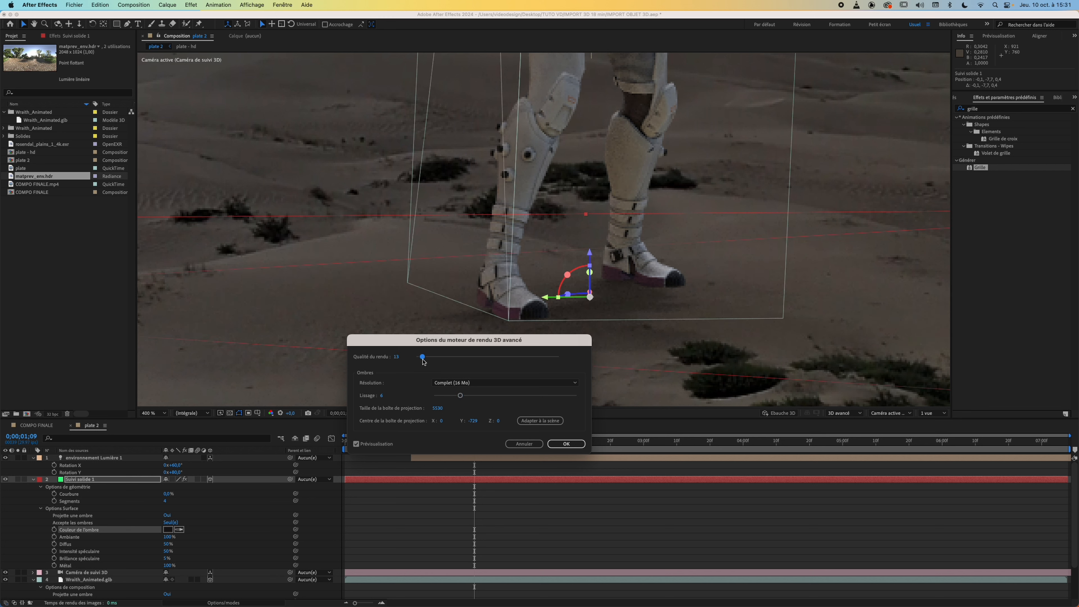
pyautogui.click(573, 445)
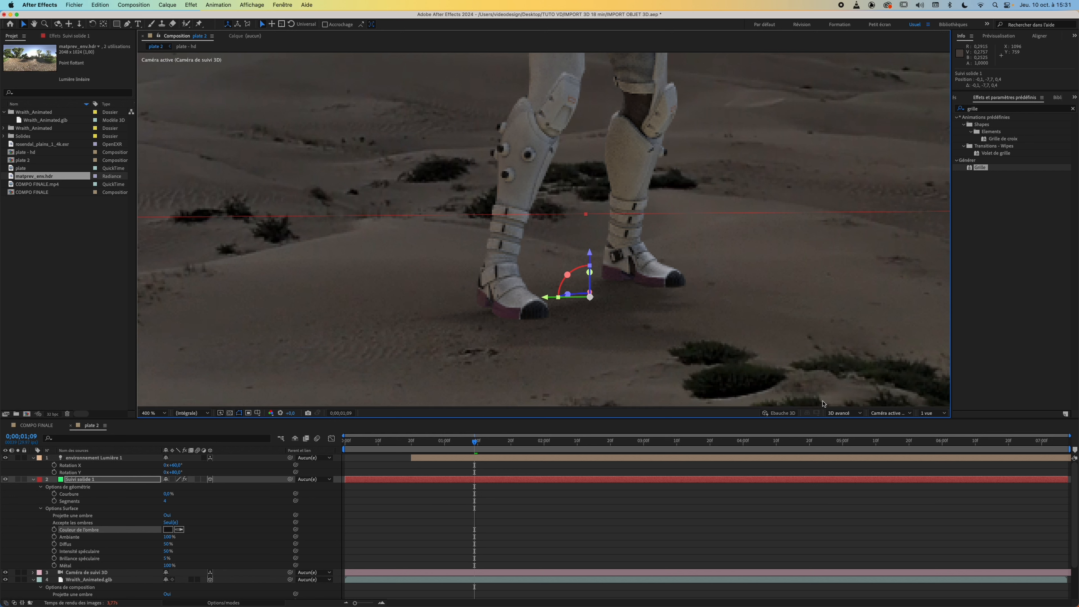
# Reduce the Advanced 3D renderer's render quality to 6
pyautogui.click(846, 413)
pyautogui.click(855, 452)
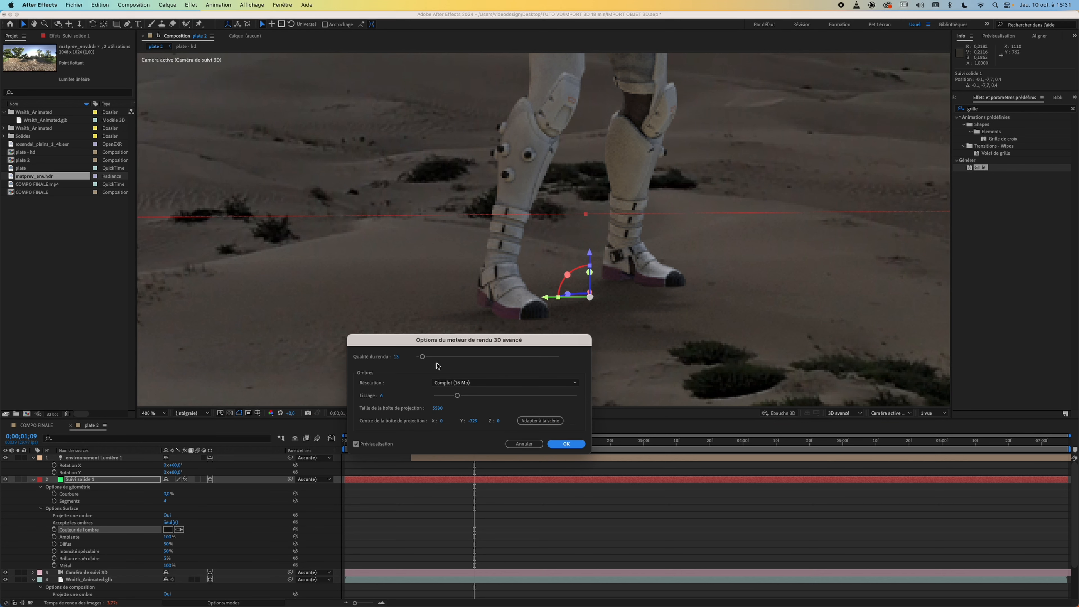
pyautogui.click(398, 357)
pyautogui.write('6')
pyautogui.press('Return')
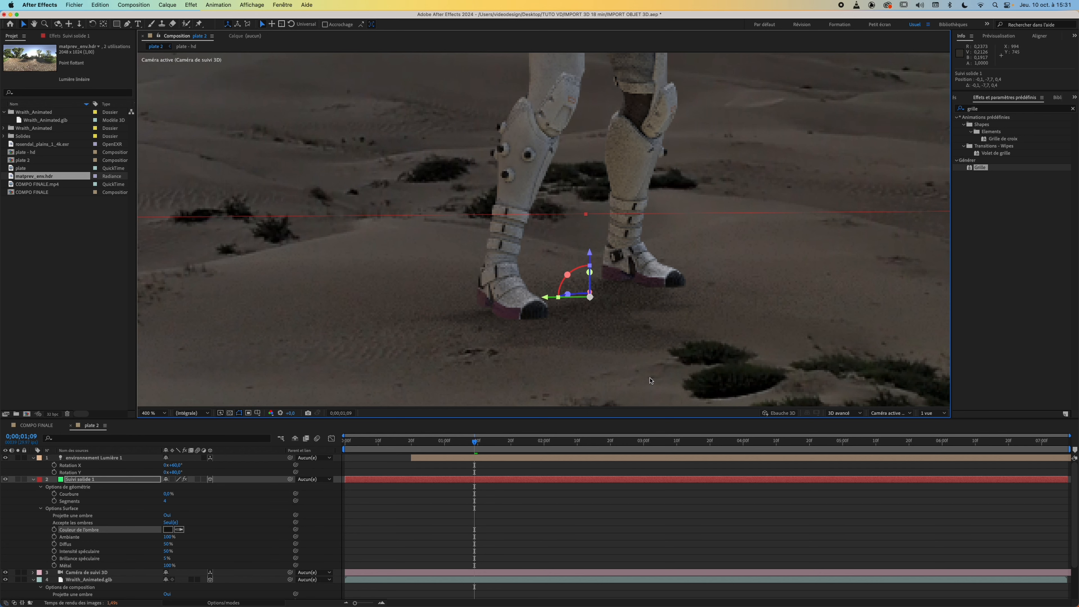
# Move the environment light layer back to the start of the composition and briefly preview the animation from the first frame
pyautogui.scroll(-1, 553, 290)
pyautogui.scroll(-2, 632, 277)
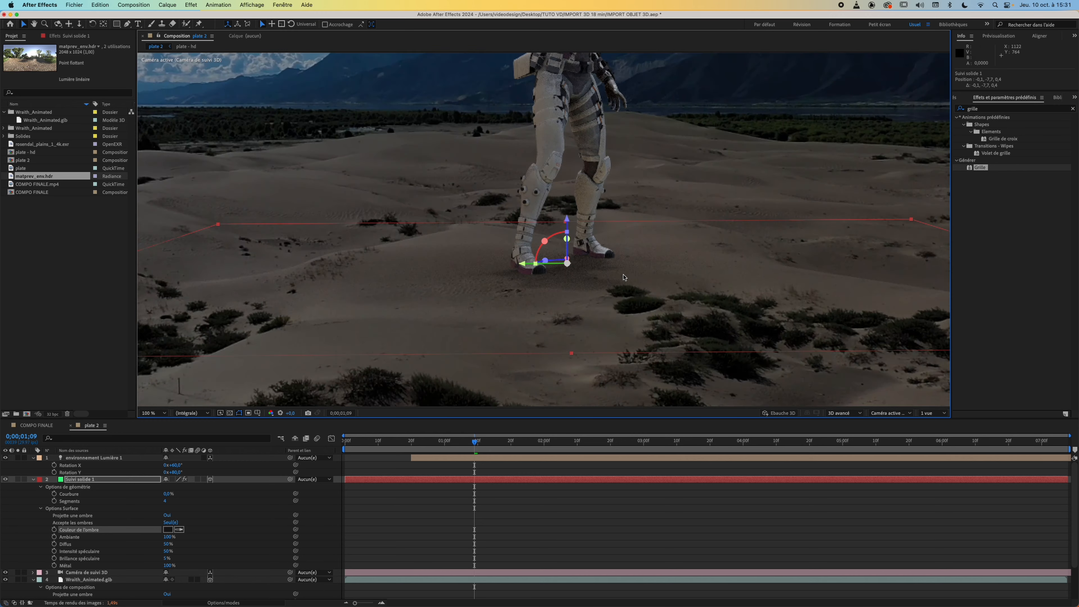
pyautogui.scroll(1, 587, 242)
pyautogui.moveTo(587, 241); pyautogui.dragTo(586, 262)
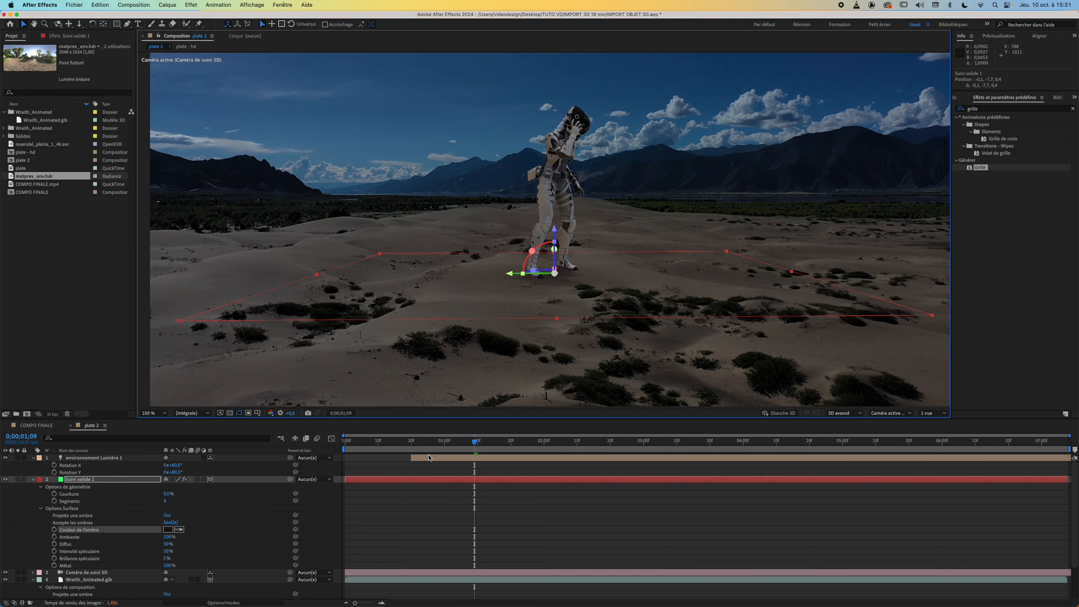
pyautogui.moveTo(437, 460); pyautogui.dragTo(336, 450)
pyautogui.click(391, 446)
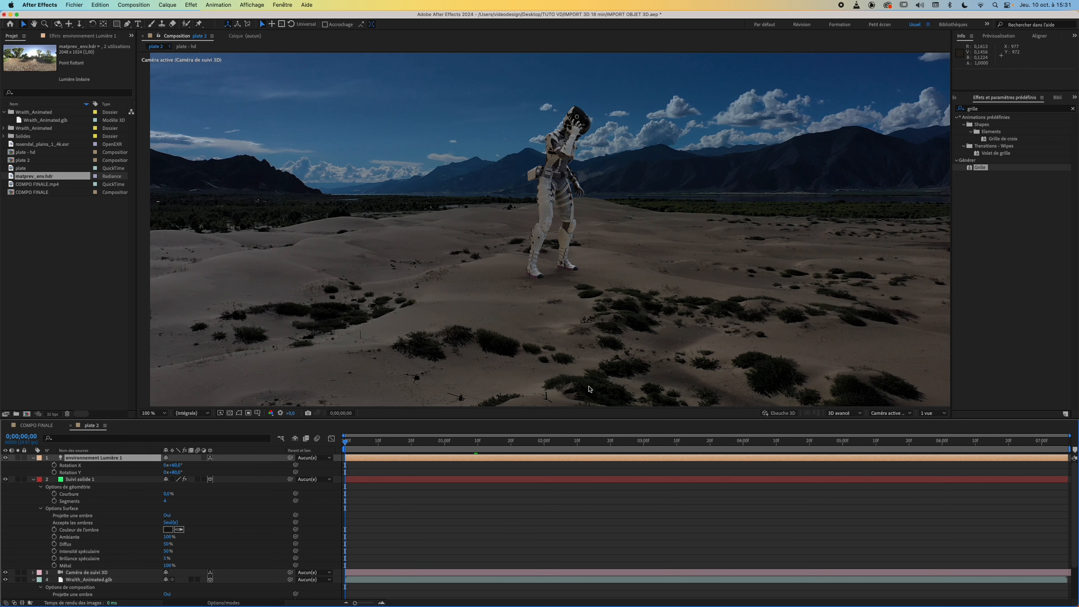
pyautogui.press('space')
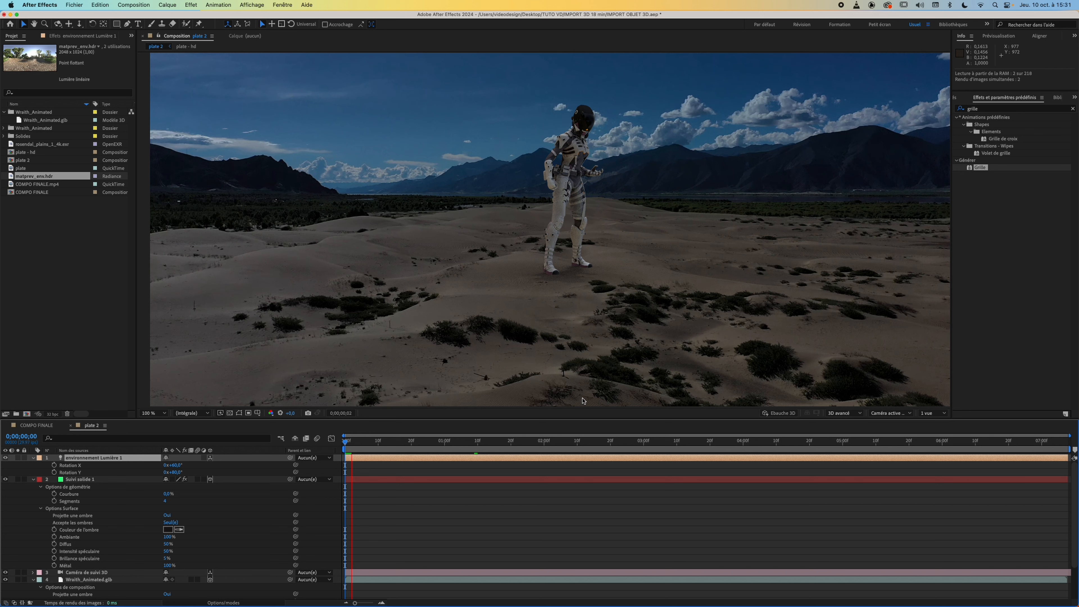
pyautogui.press('space')
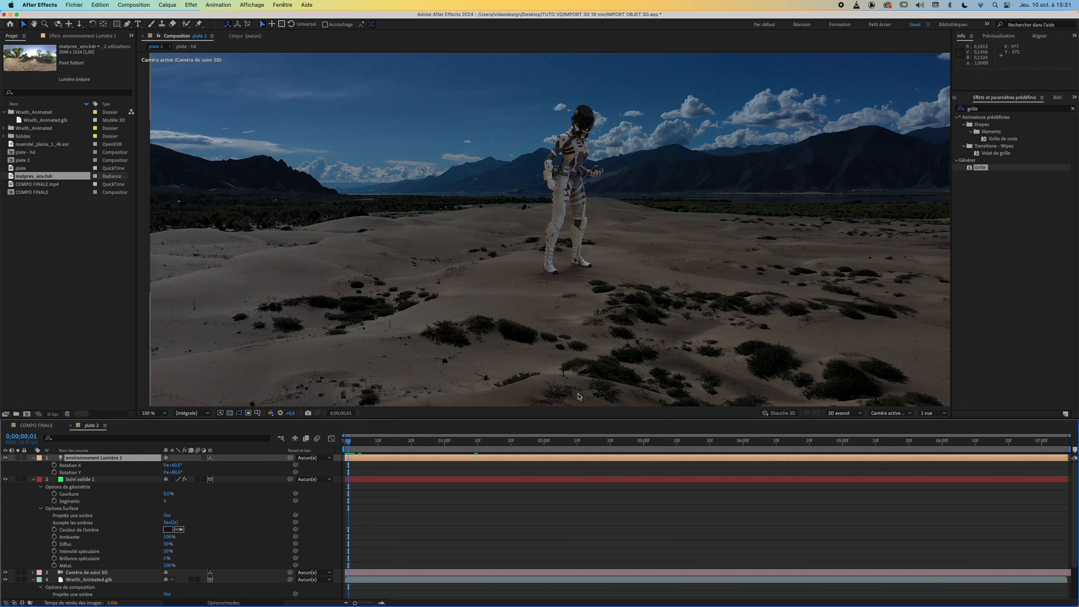
# Collapse the expanded properties of all layers and clear the layer selection
pyautogui.hotkey('ctrl', 'a')
pyautogui.press('a')
pyautogui.press('a')
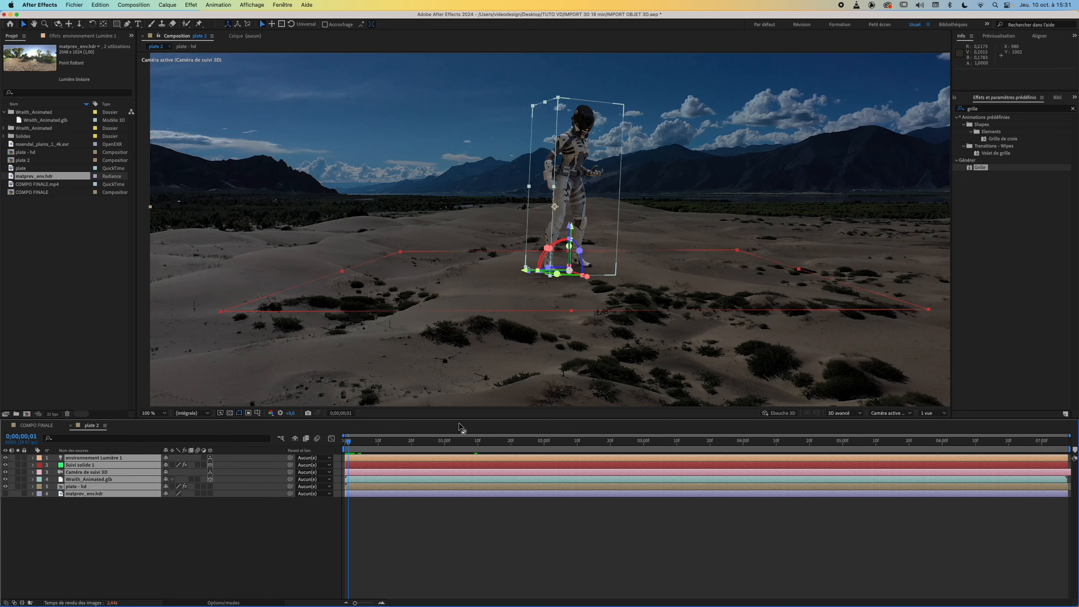
pyautogui.click(236, 538)
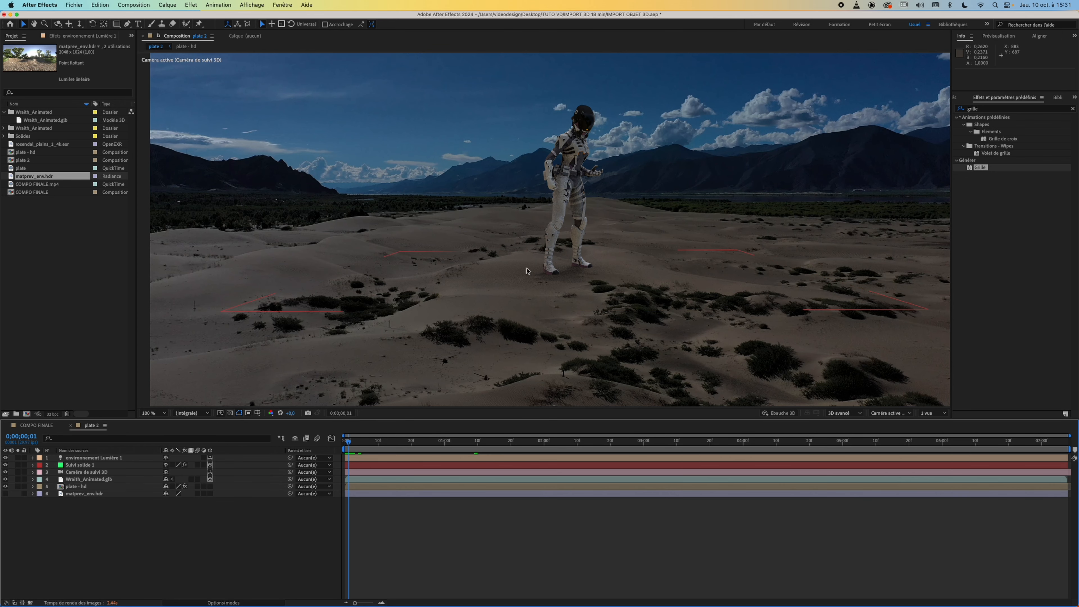
pyautogui.scroll(-2, 546, 268)
pyautogui.scroll(2, 548, 263)
pyautogui.scroll(-1, 554, 254)
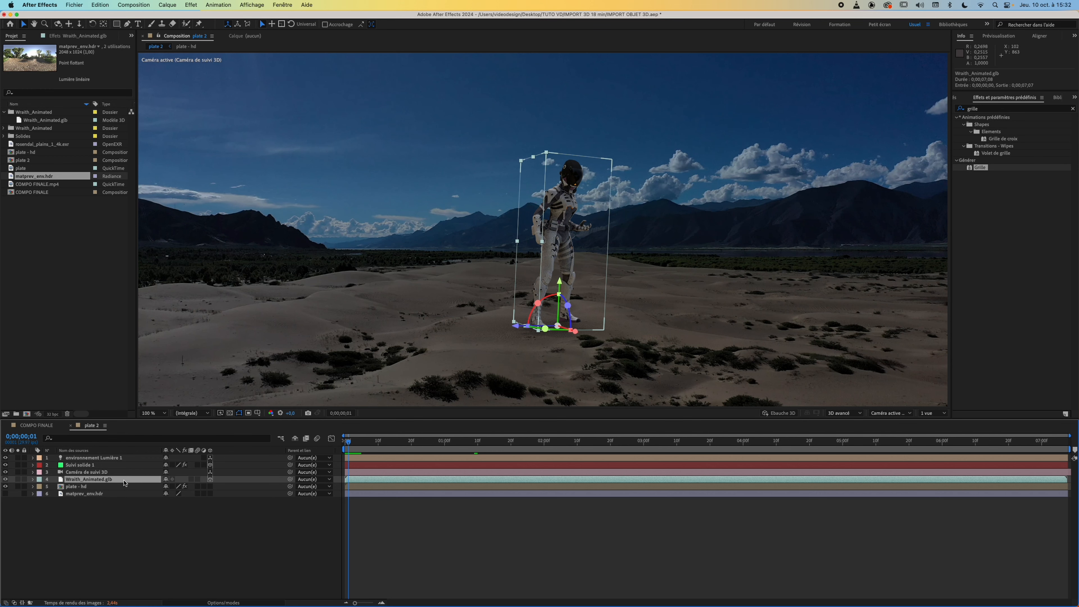
# Examine which effects are available for the Wraith_Animated.glb layer, and leave it deselected
pyautogui.rightClick(104, 483)
pyautogui.moveTo(191, 473)
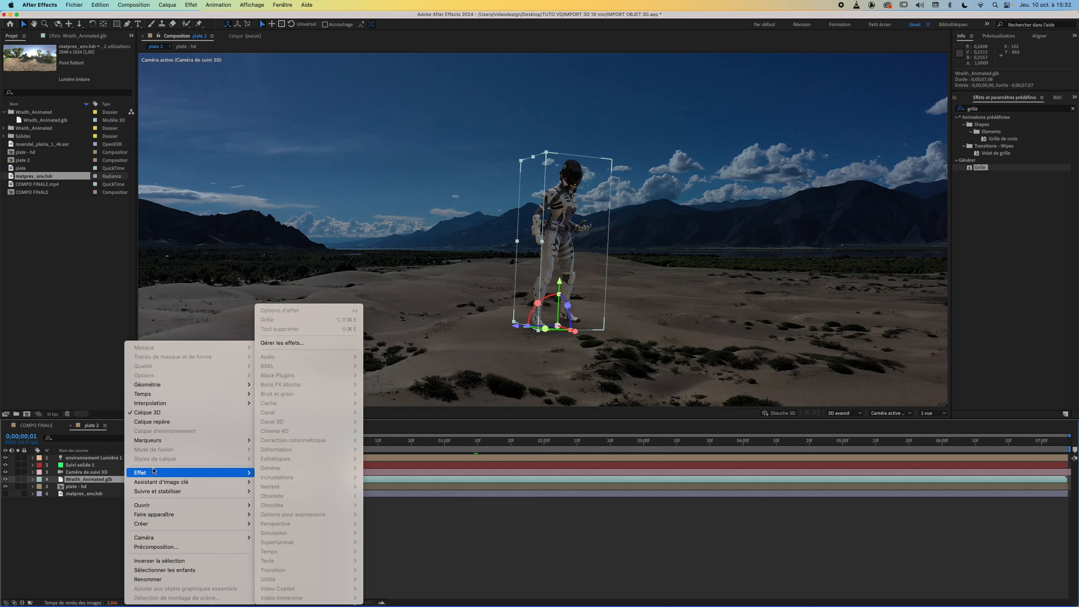
pyautogui.click(83, 548)
pyautogui.click(188, 562)
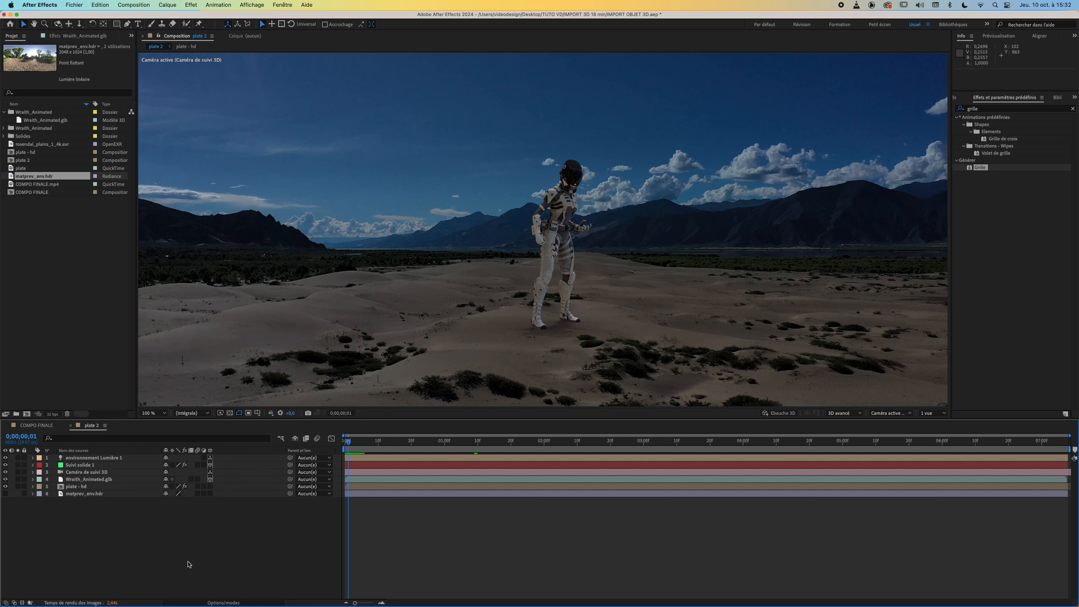
# Add an adjustment layer above all layers, apply the Levels (Niveaux) effect to it, and show its effect controls
pyautogui.press('super+alt+y')
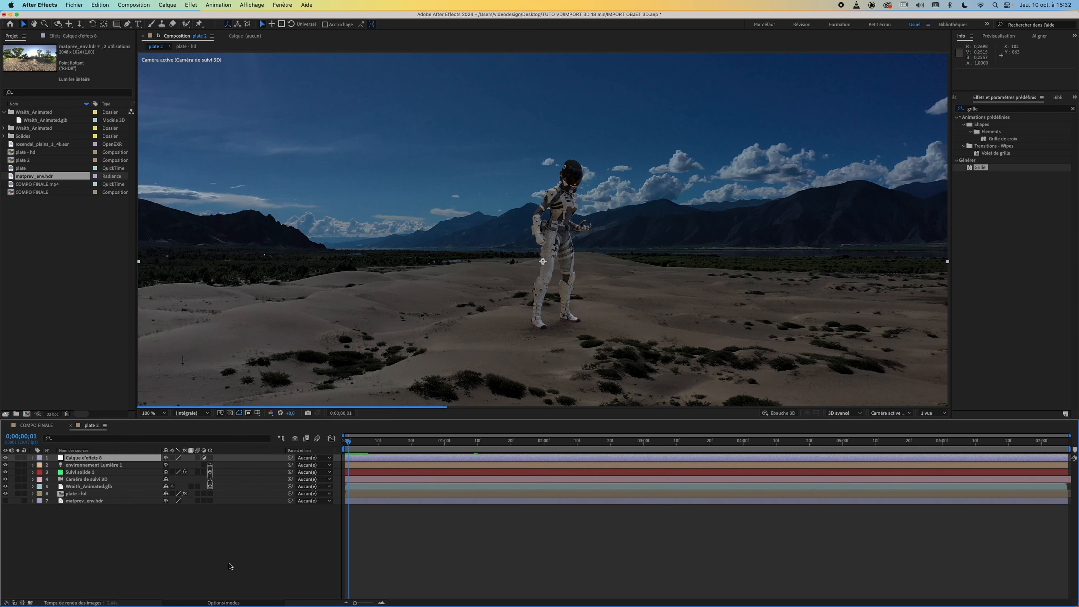
pyautogui.hotkey('ctrl', 'space')
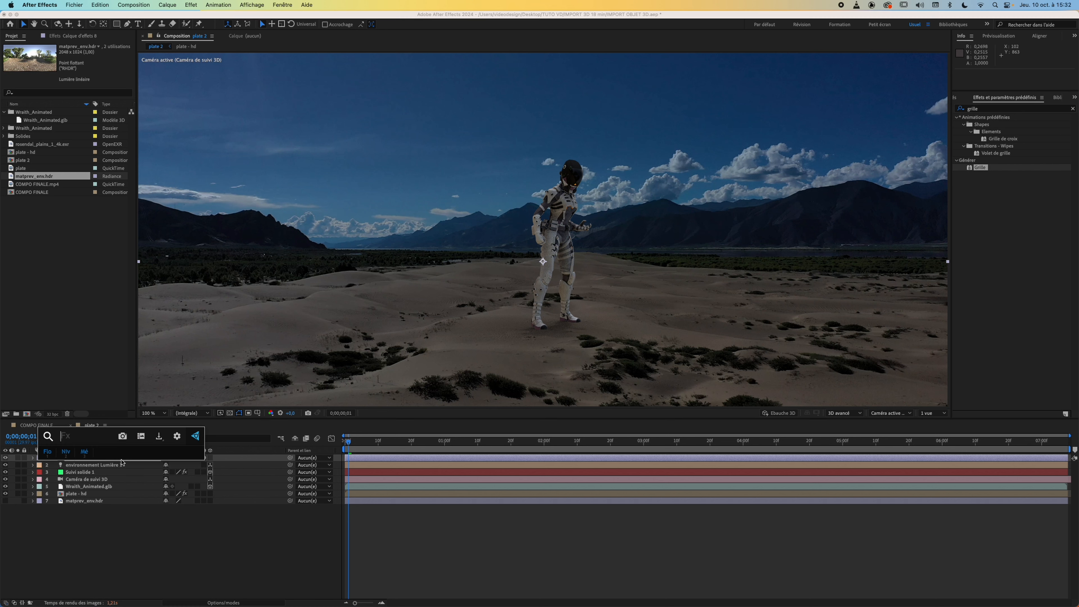
pyautogui.click(68, 457)
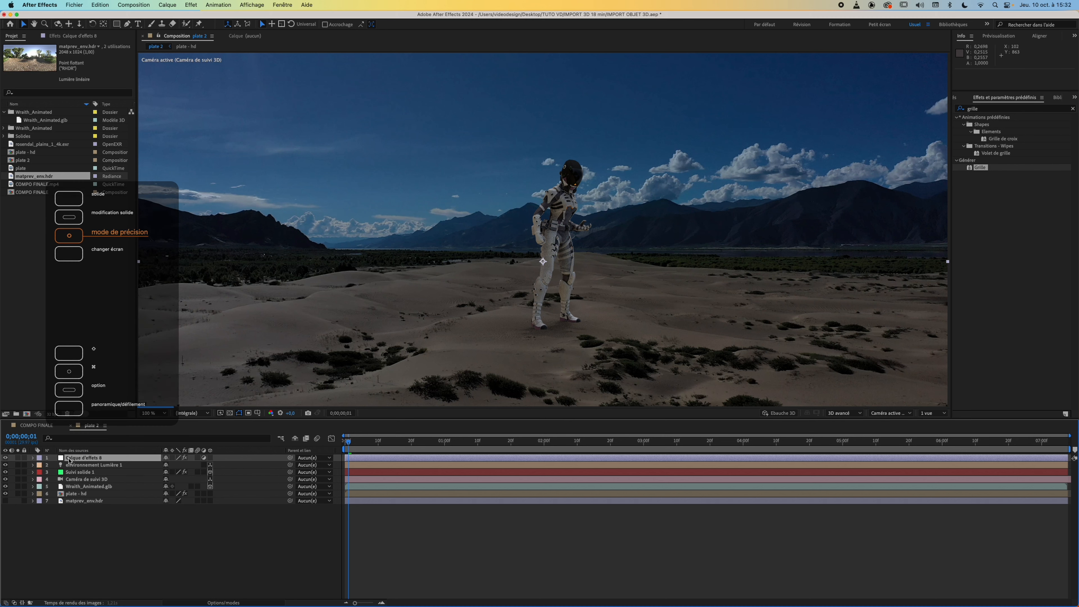
pyautogui.click(64, 36)
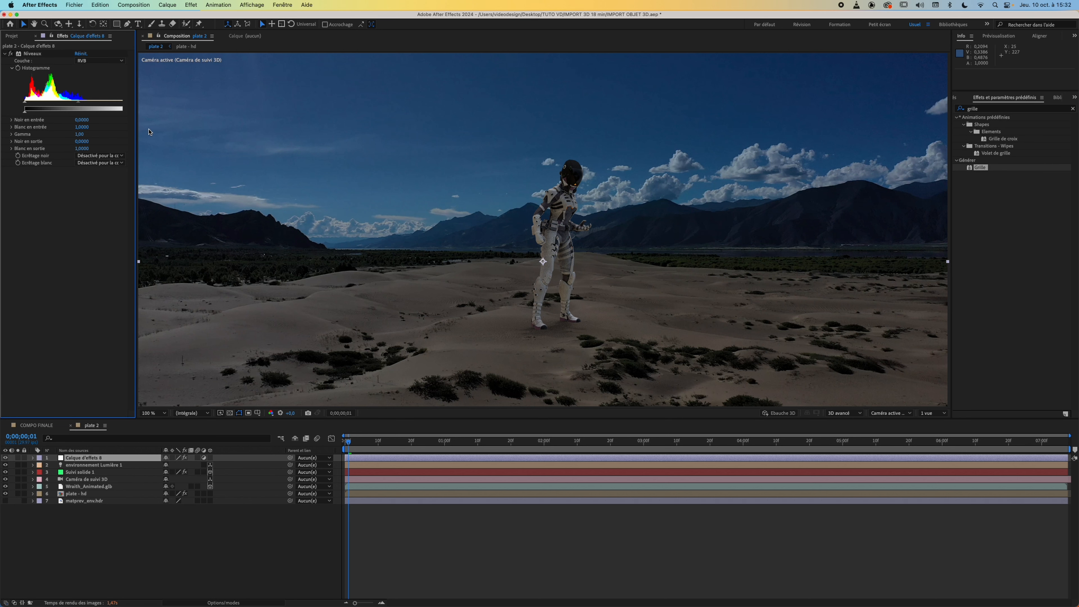
# Widen the effect controls and lower the Levels input white (Blanc en entrée) to about 0.61 to brighten the image
pyautogui.moveTo(136, 129); pyautogui.dragTo(205, 128)
pyautogui.moveTo(133, 106); pyautogui.dragTo(93, 108)
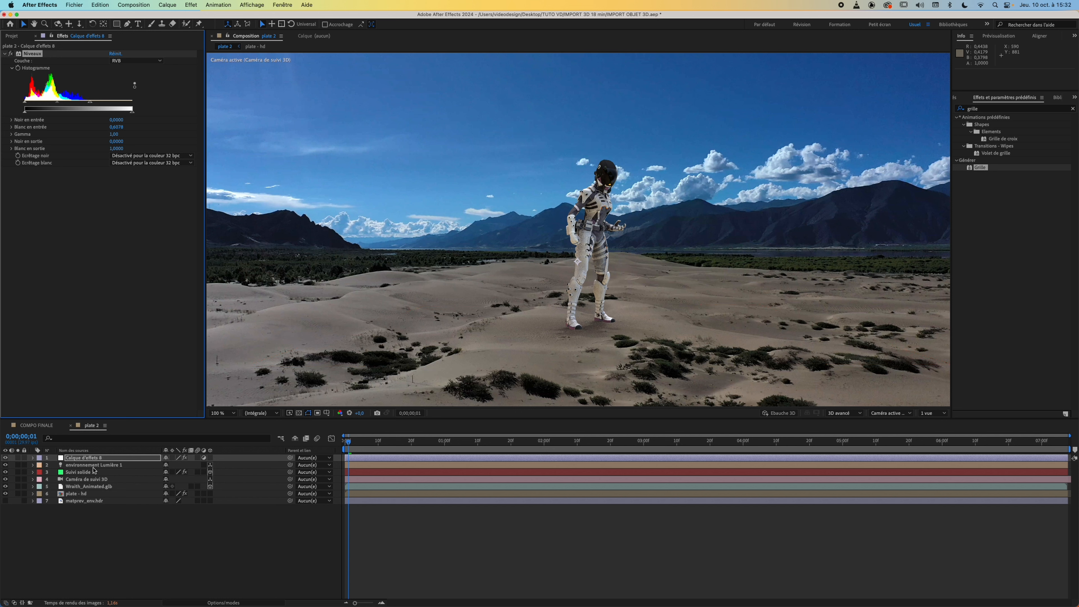
# Use Wraith_Animated.glb as the track matte of the adjustment layer, turn the character layer's visibility back on, and deselect it
pyautogui.moveTo(291, 459); pyautogui.dragTo(111, 486)
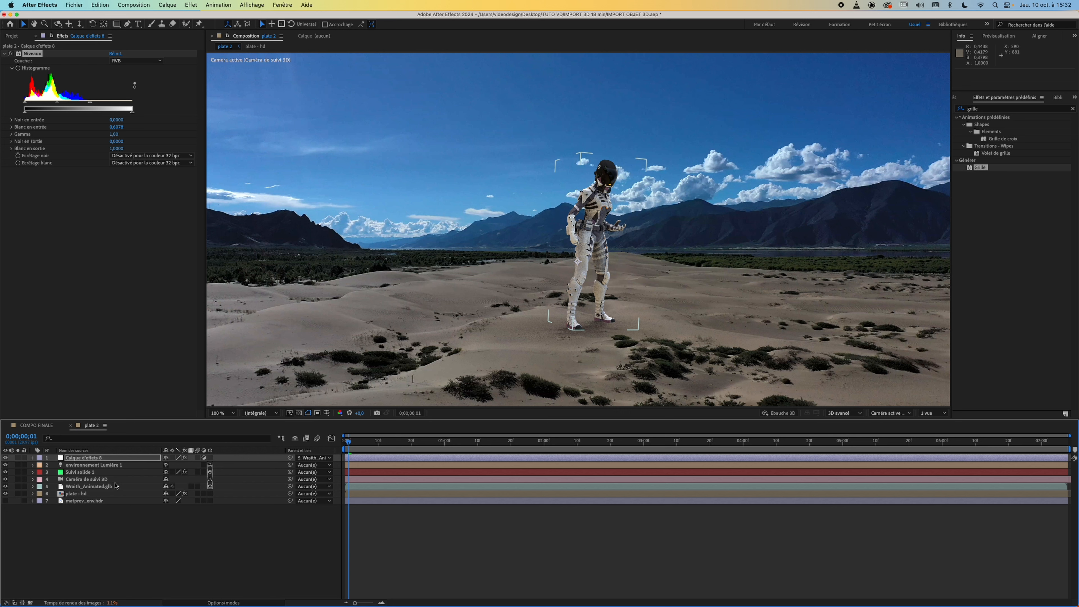
pyautogui.press('super+z')
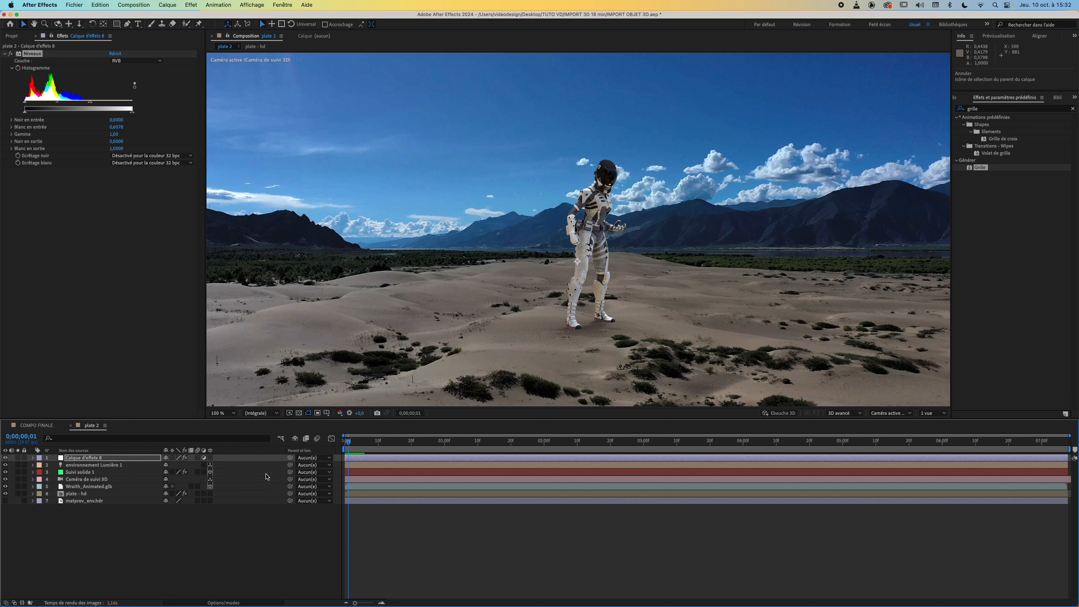
pyautogui.click(14, 603)
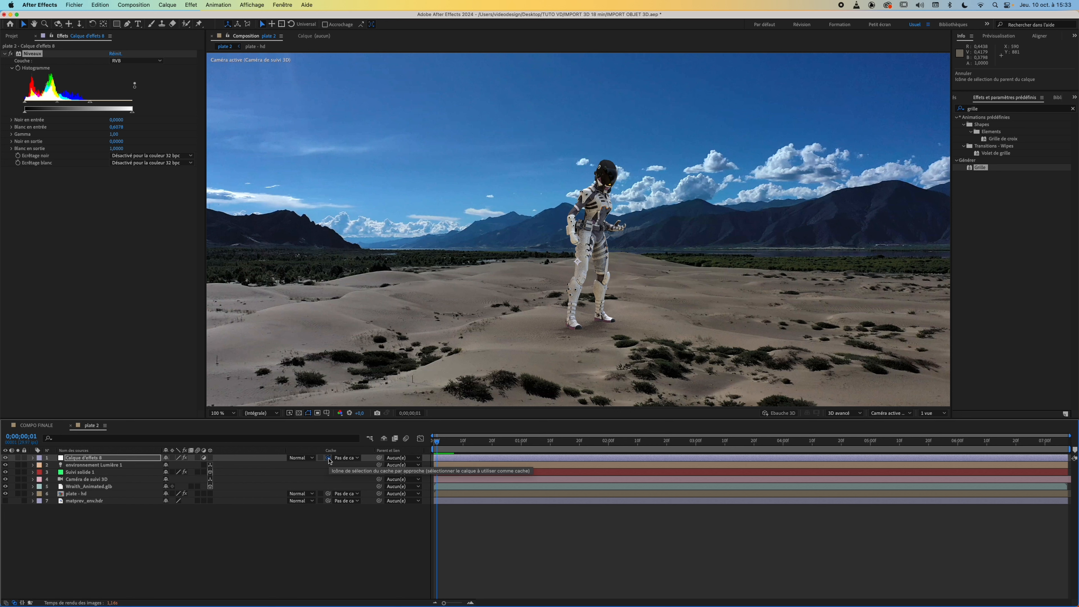
pyautogui.moveTo(330, 461); pyautogui.dragTo(107, 491)
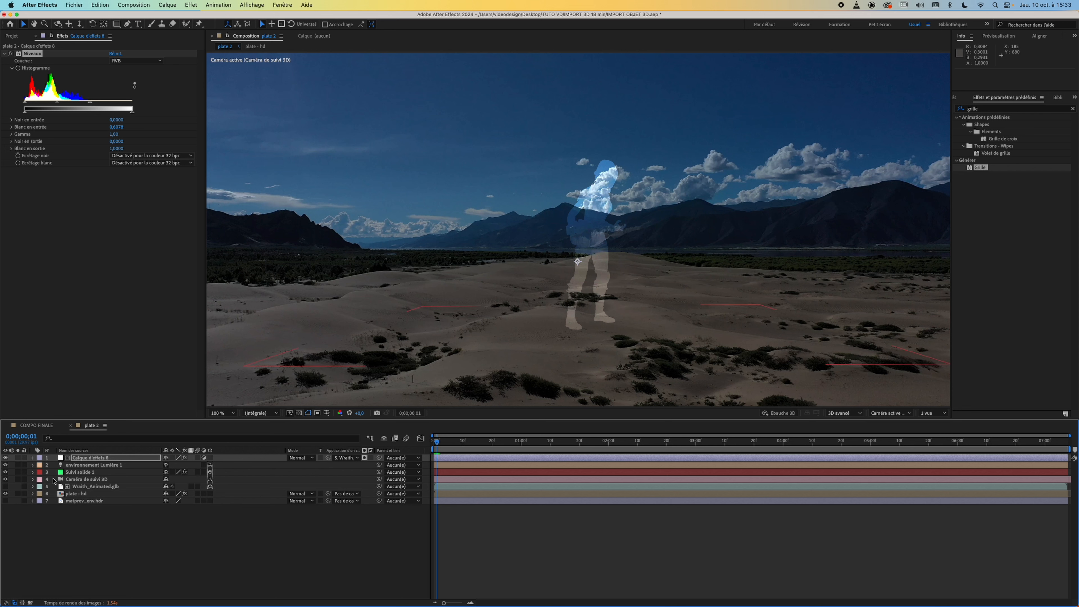
pyautogui.click(95, 488)
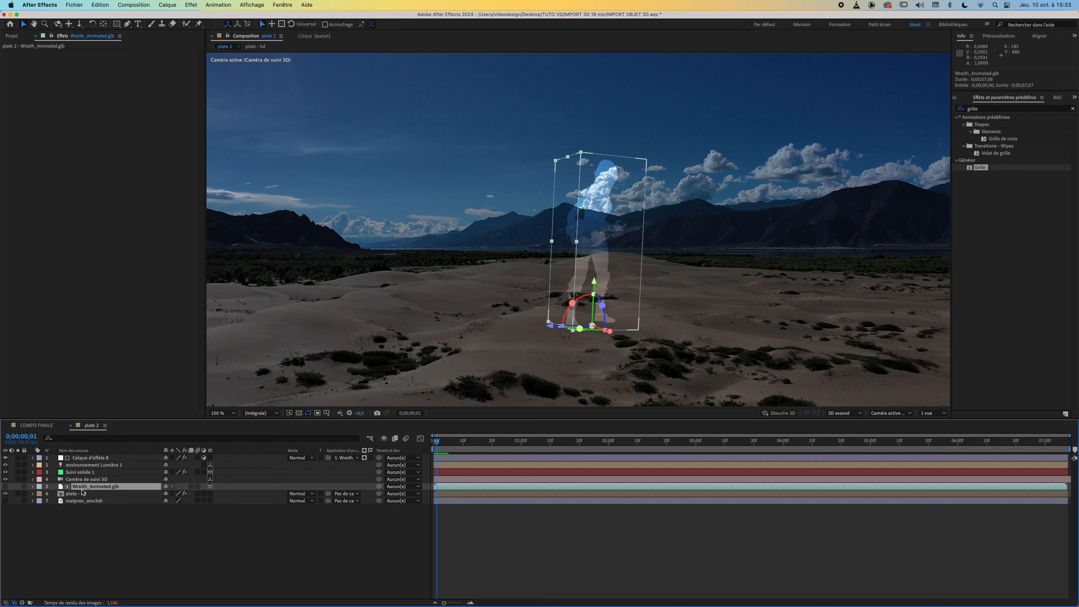
pyautogui.click(5, 488)
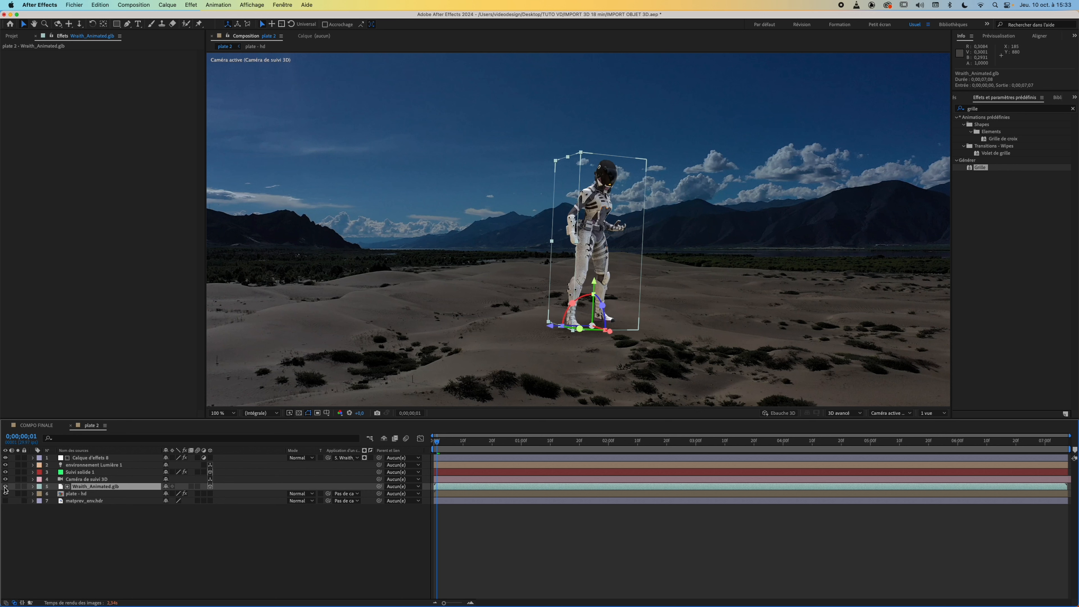
pyautogui.click(95, 555)
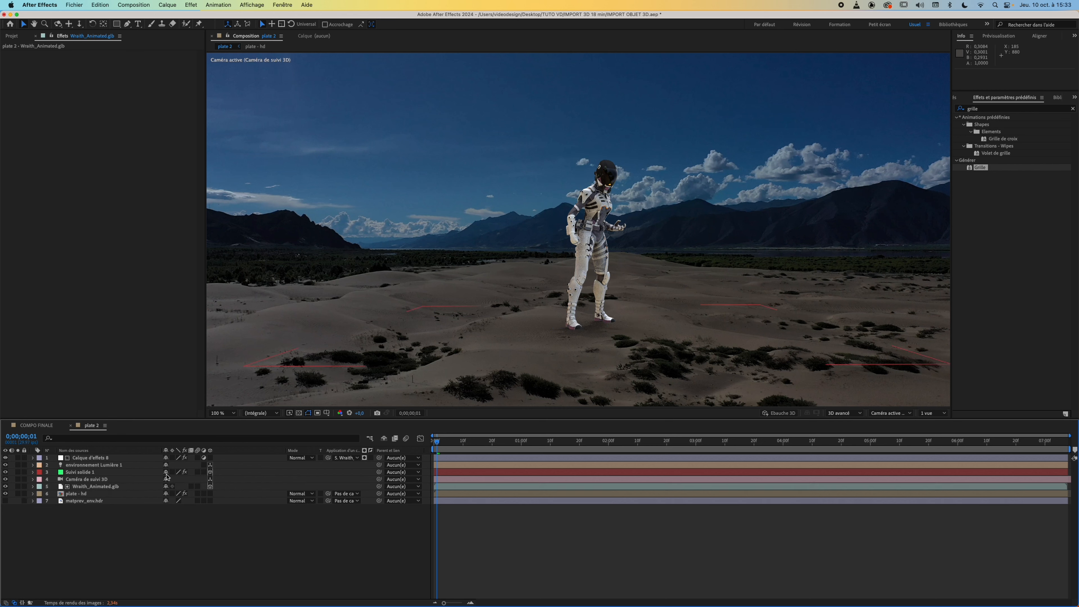
# Apply the Glow (Lueur diffuse) effect to the adjustment layer and set its threshold (Seuil) to 90%
pyautogui.click(92, 465)
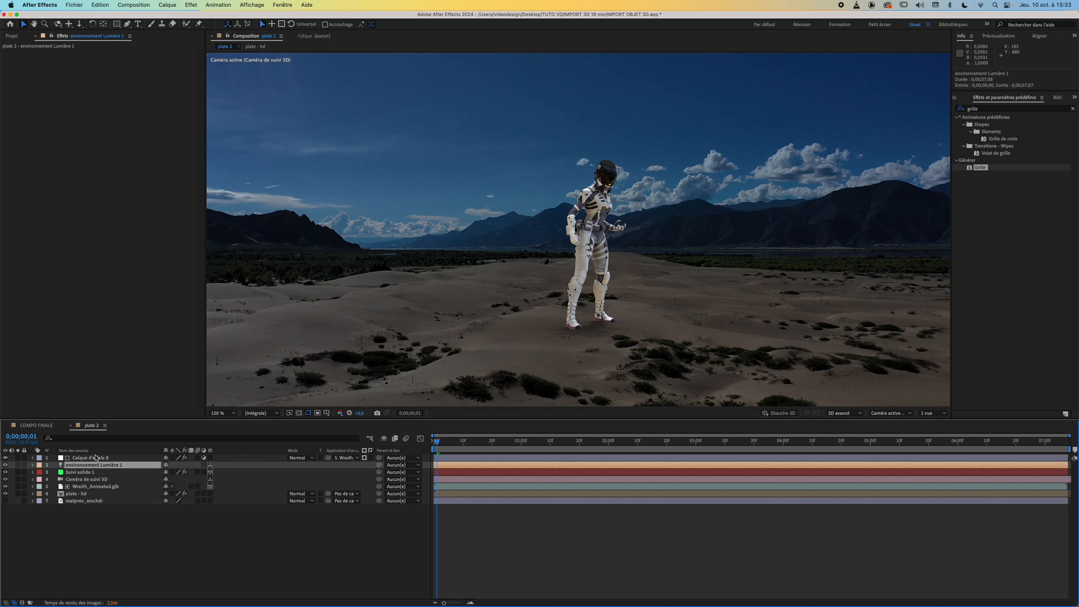
pyautogui.click(97, 458)
pyautogui.hotkey('ctrl', 'space')
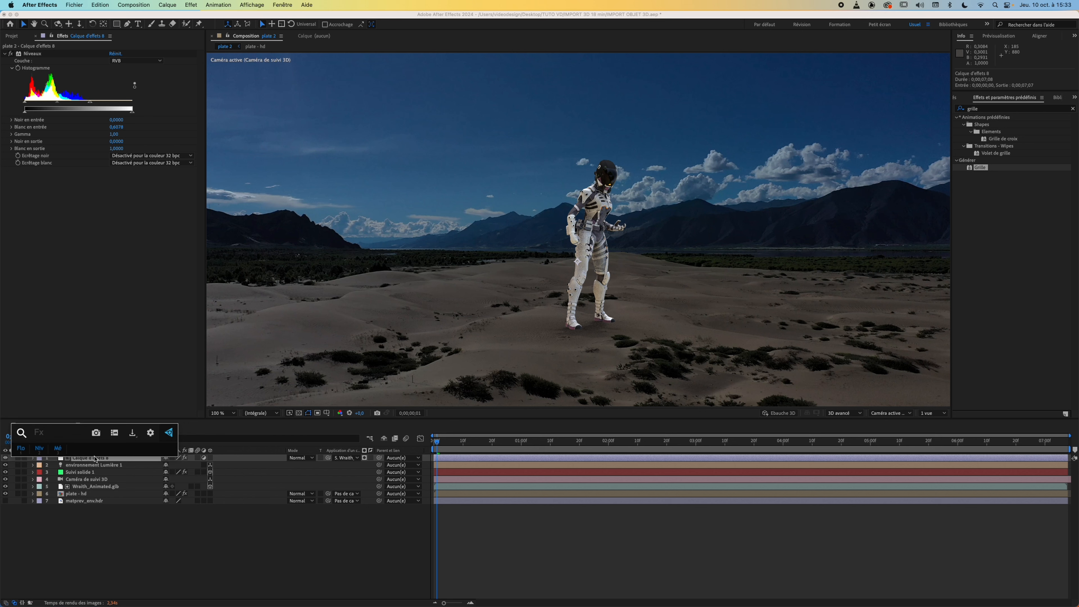
pyautogui.write('lu')
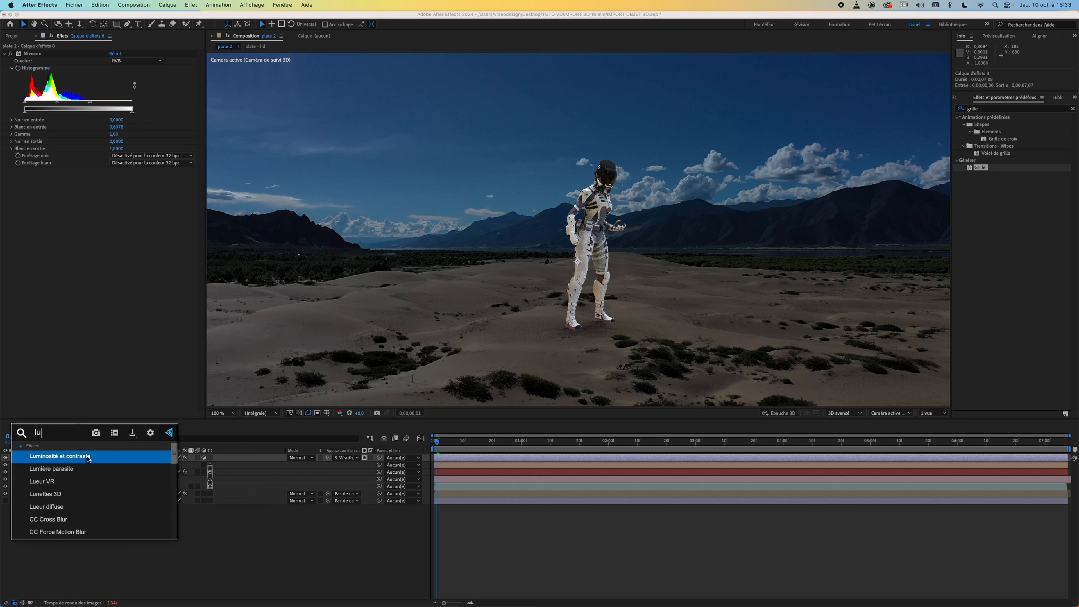
pyautogui.click(73, 506)
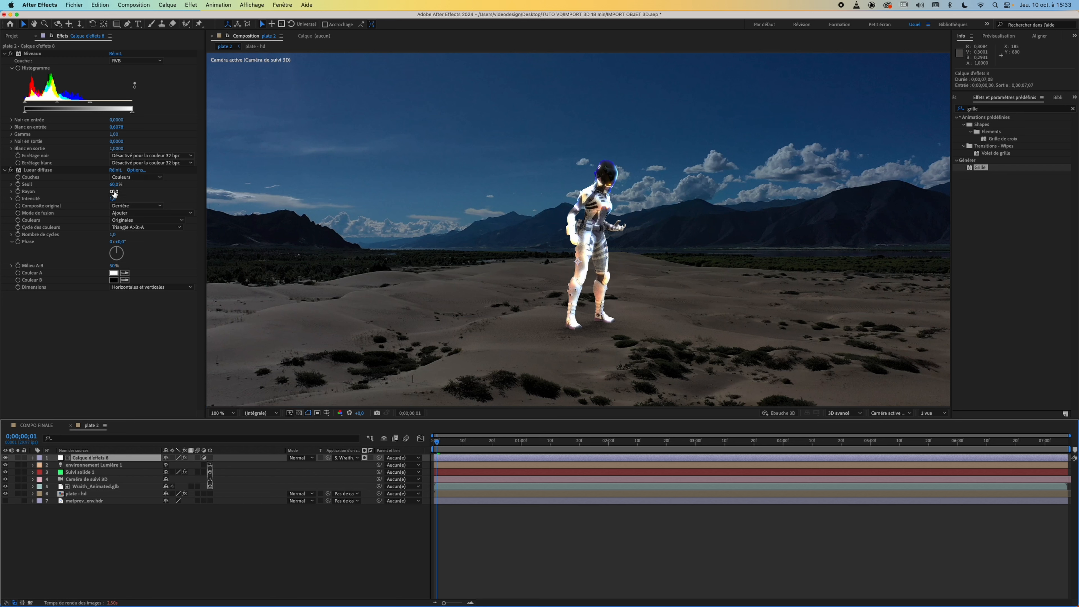
pyautogui.click(115, 184)
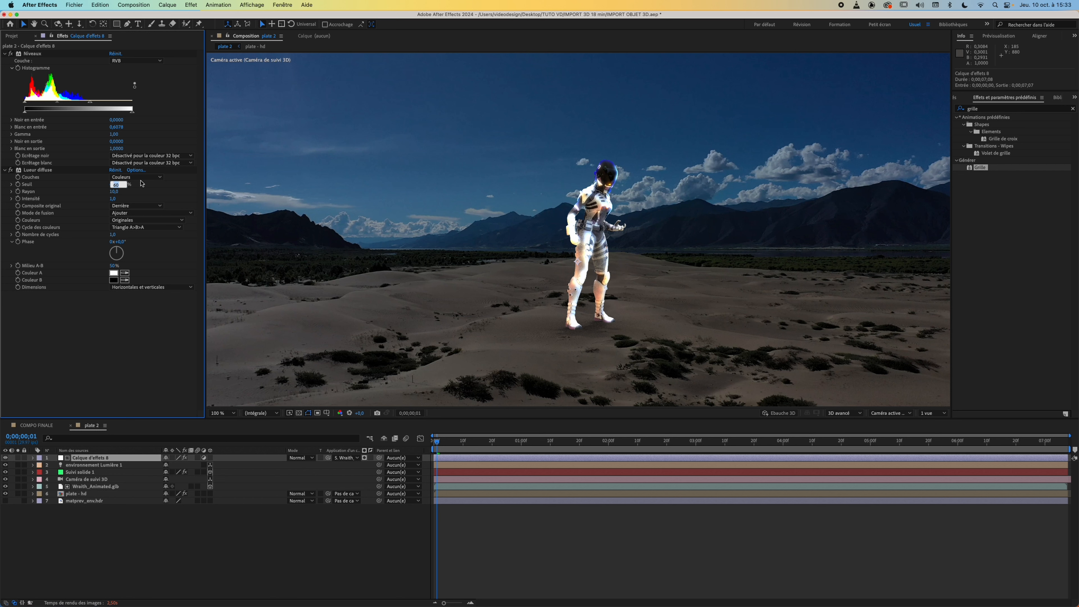
pyautogui.write('90')
pyautogui.press('Return')
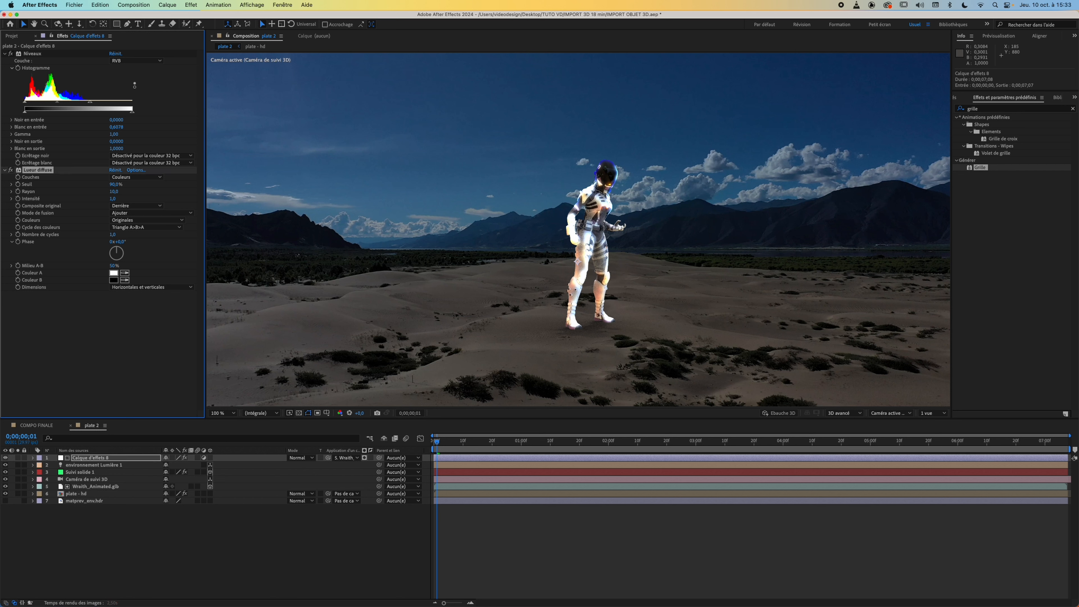